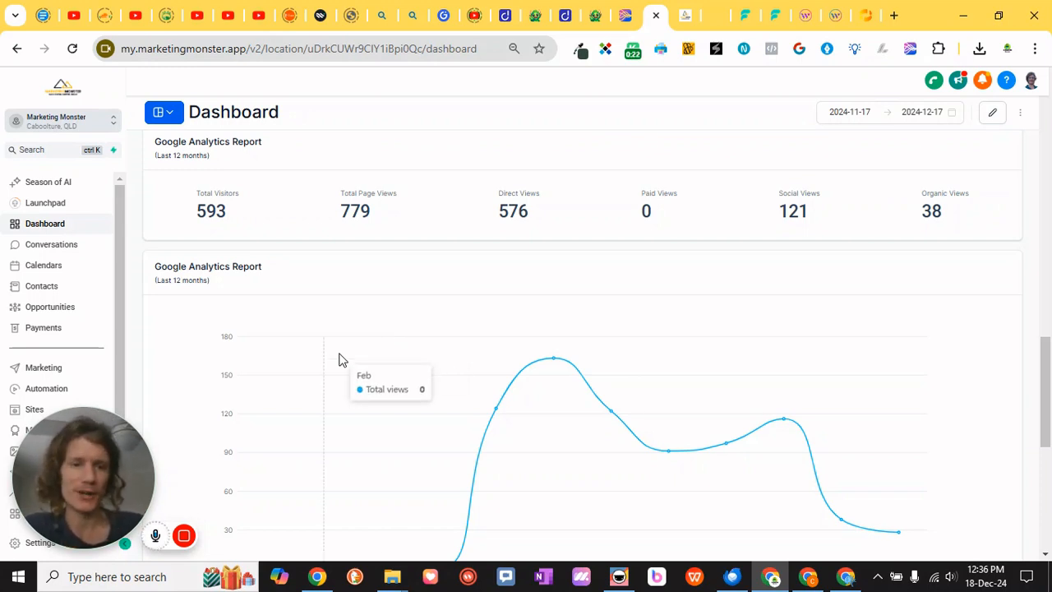
Open the Chat Widget section of Sites
{"action": "mouse_move", "coordinate": [82, 457]}
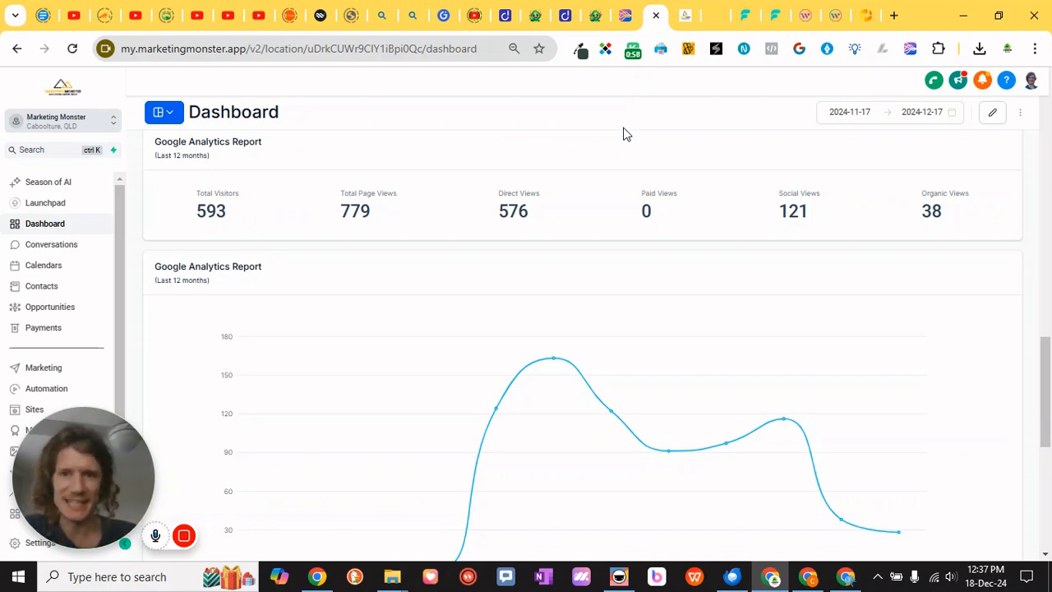
{"action": "left_click_drag", "start_coordinate": [121, 442], "coordinate": [298, 319]}
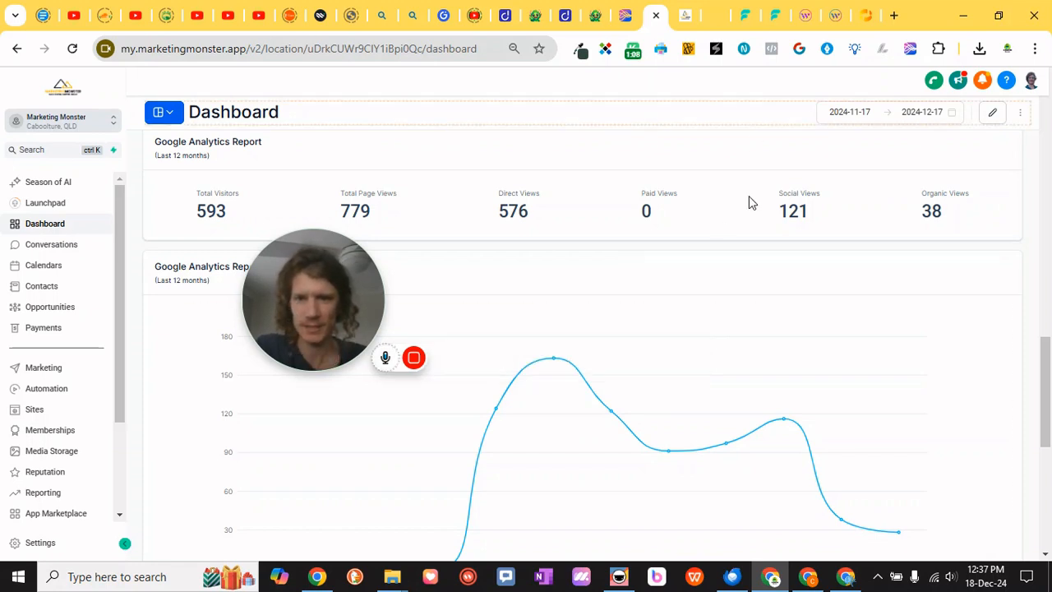
{"action": "left_click", "coordinate": [31, 414]}
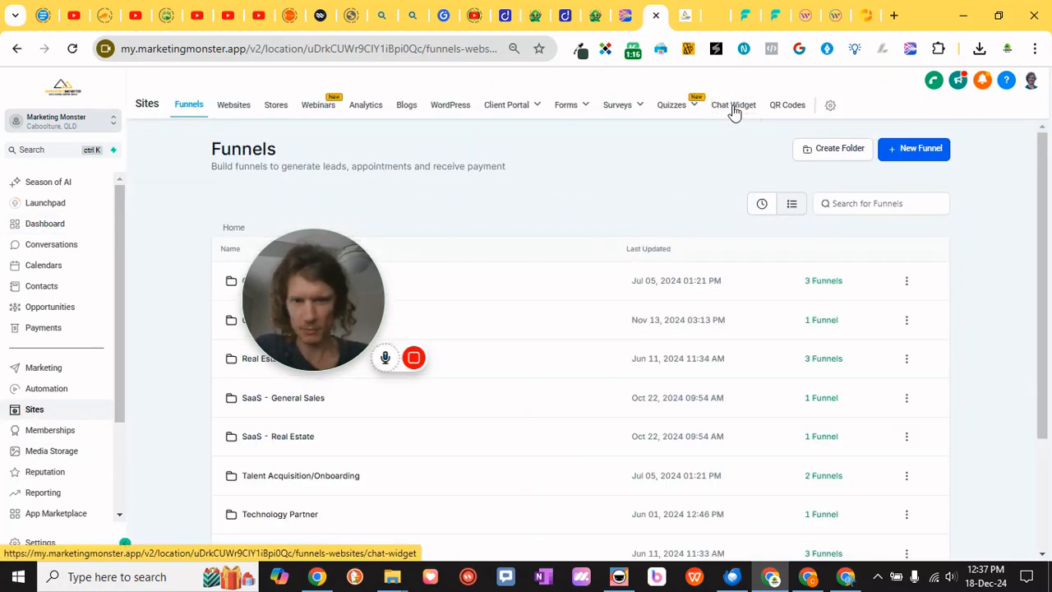
{"action": "left_click", "coordinate": [734, 107]}
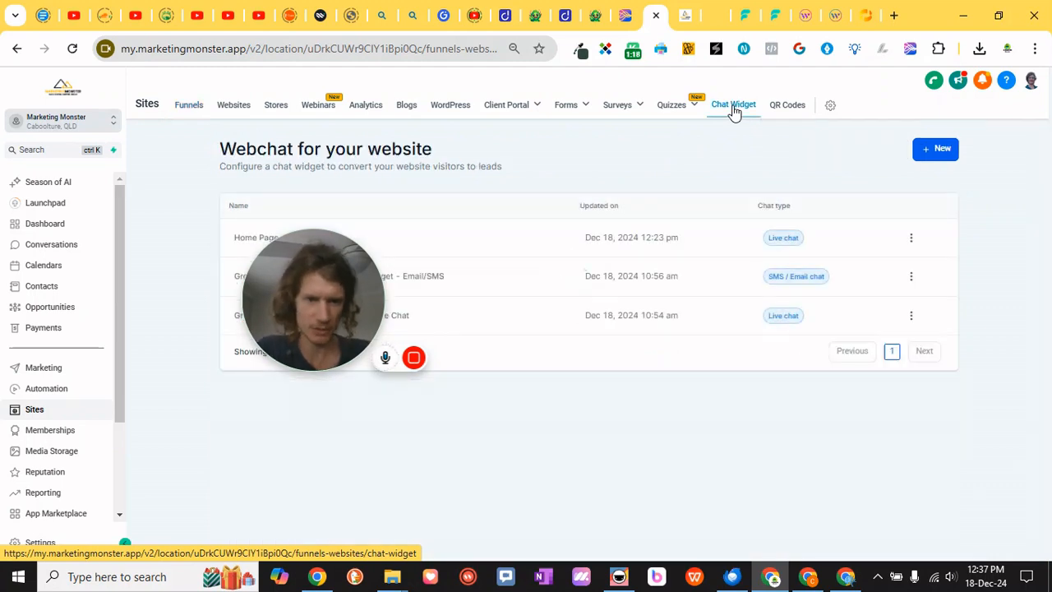
{"action": "left_click_drag", "start_coordinate": [329, 308], "coordinate": [291, 434]}
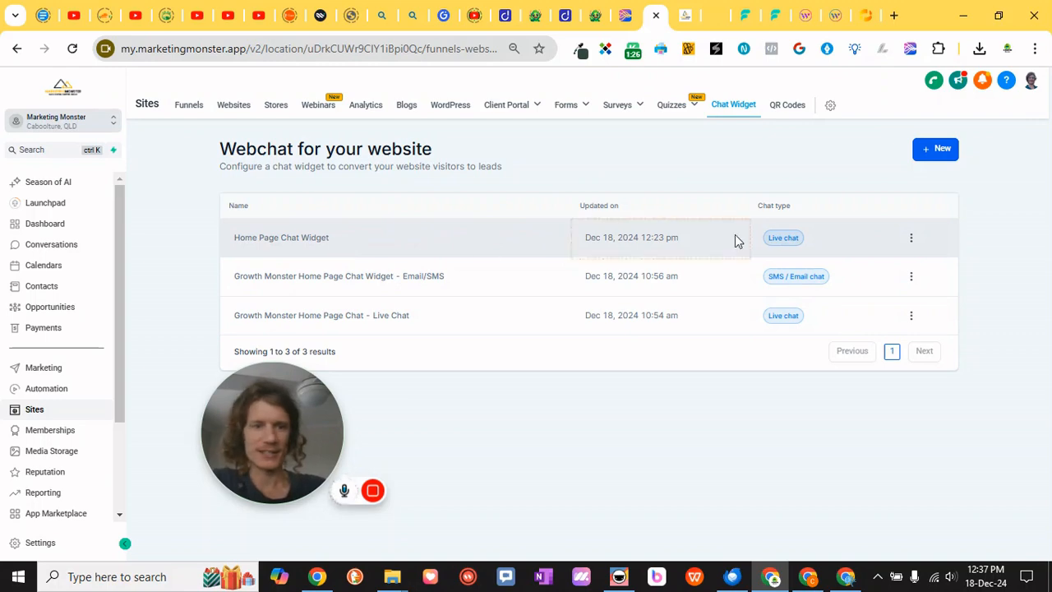
Create a new chat widget of the Live chat type
{"action": "left_click", "coordinate": [939, 150]}
{"action": "left_click_drag", "start_coordinate": [271, 427], "coordinate": [192, 433]}
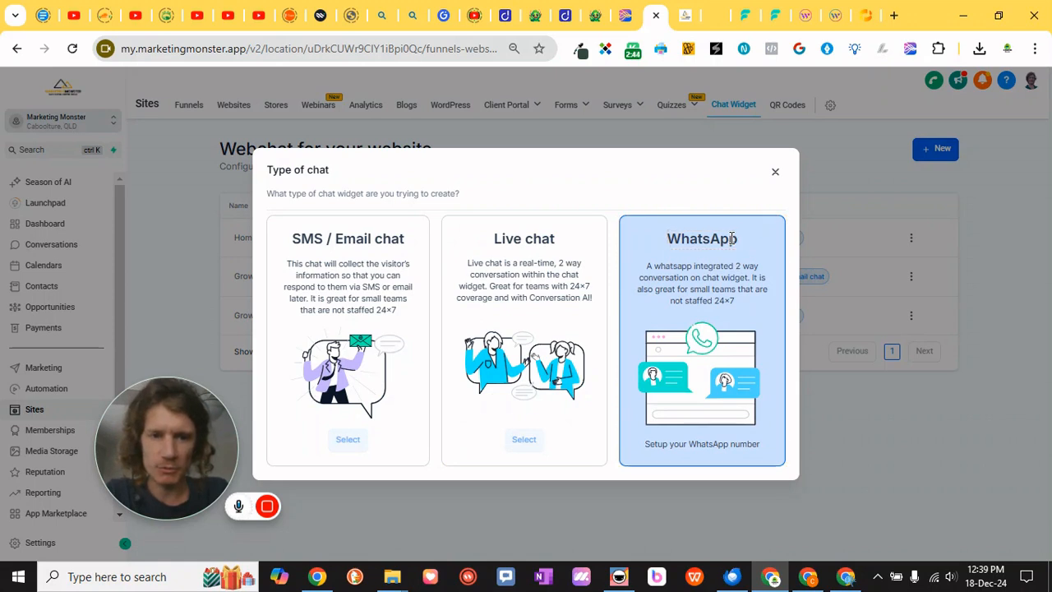
{"action": "double_click", "coordinate": [704, 242]}
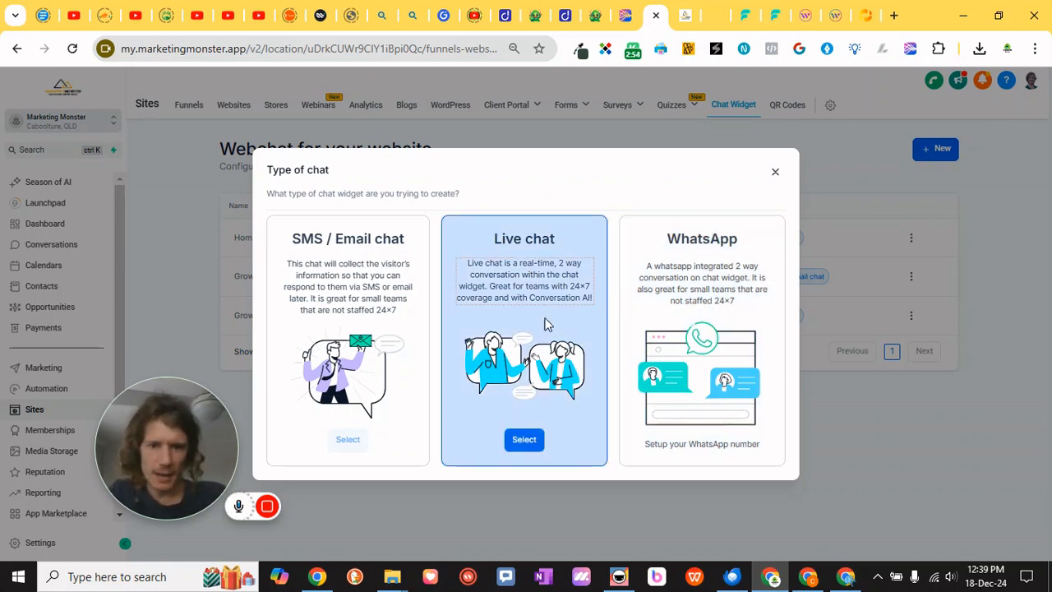
{"action": "left_click", "coordinate": [526, 442]}
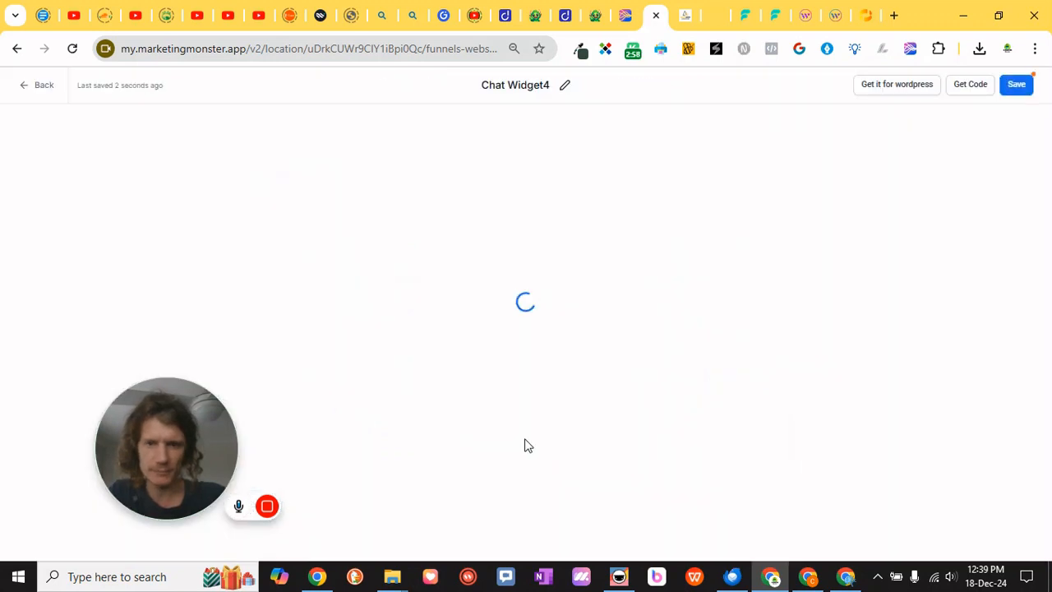
Rename the widget as Website Chat Widget
{"action": "left_click", "coordinate": [564, 91]}
{"action": "left_click", "coordinate": [519, 72]}
{"action": "left_click", "coordinate": [524, 81]}
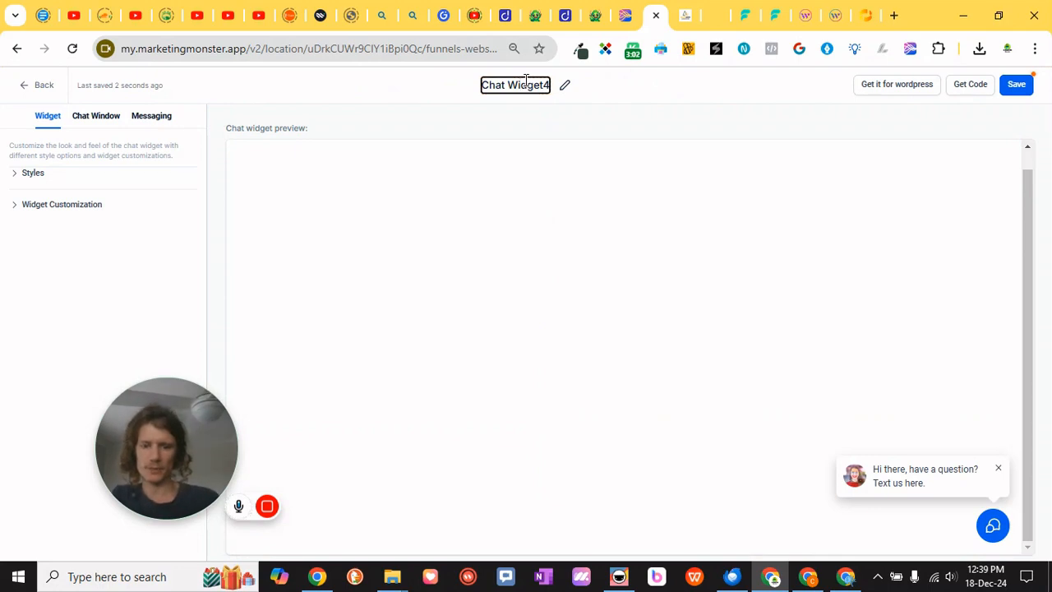
{"action": "key", "text": "ctrl+a"}
{"action": "type", "text": "Website Chat Widget"}
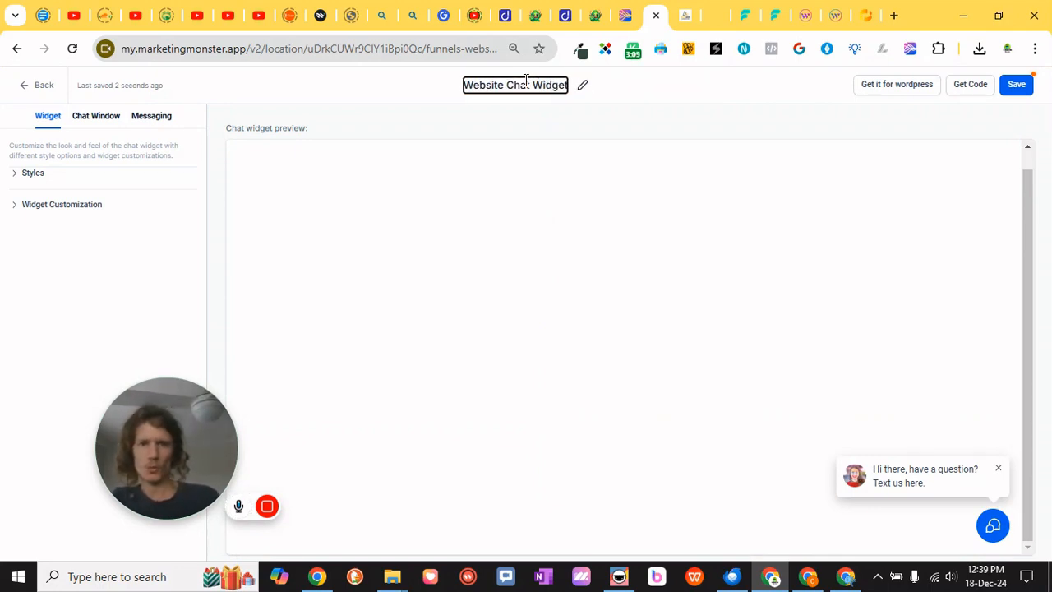
{"action": "key", "text": "Return"}
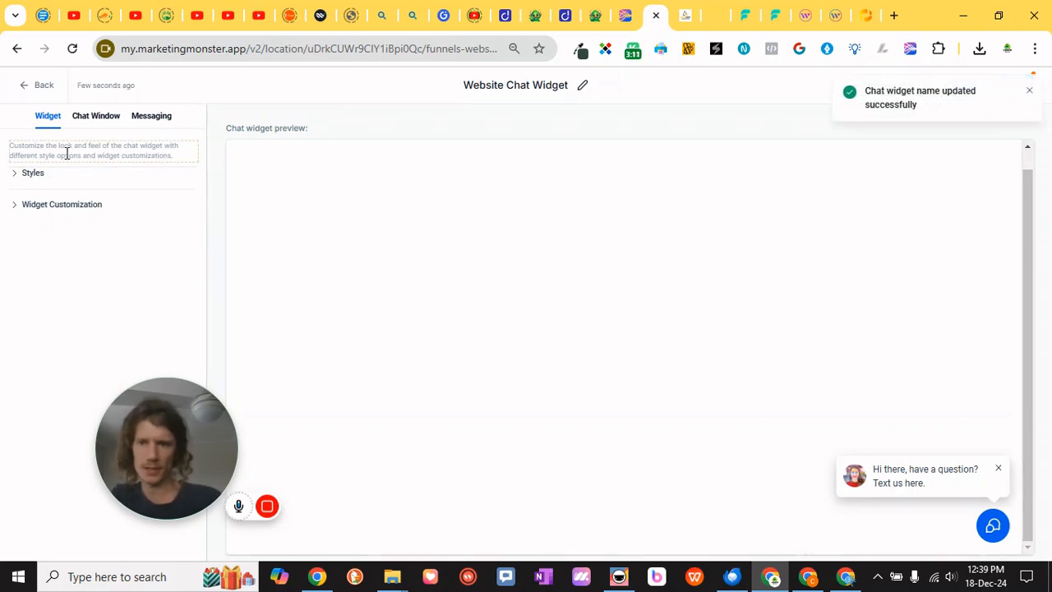
Open and close the chat window in the preview, and expand the Styles settings
{"action": "left_click", "coordinate": [994, 526]}
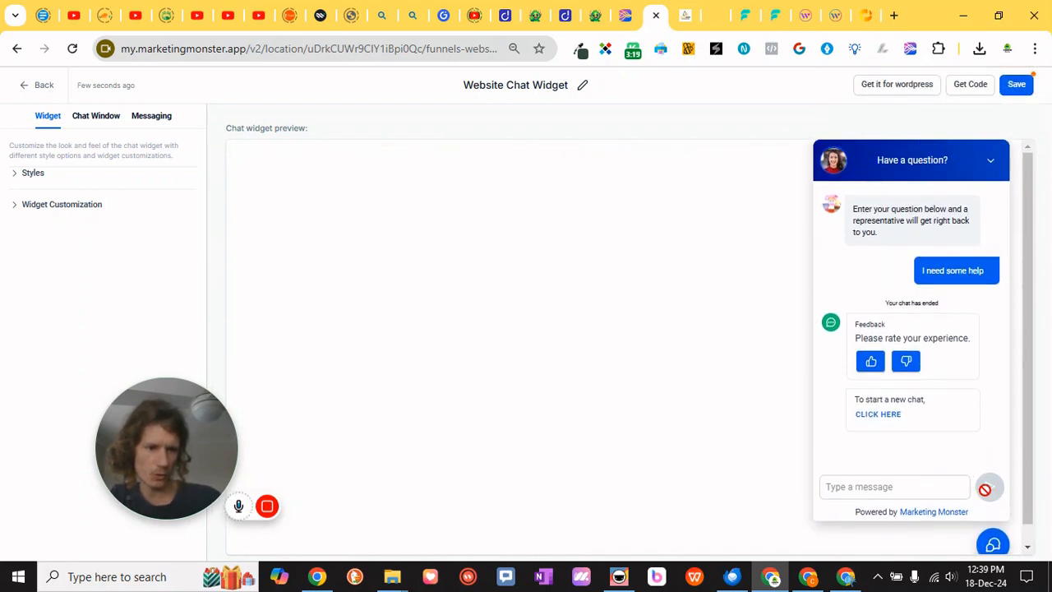
{"action": "left_click", "coordinate": [990, 544]}
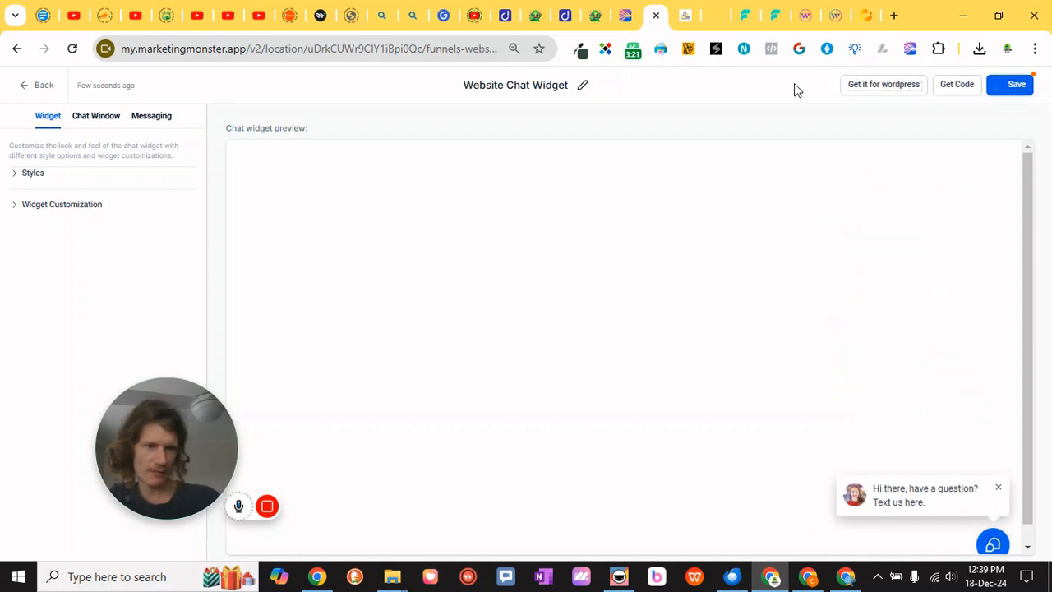
{"action": "left_click", "coordinate": [14, 182]}
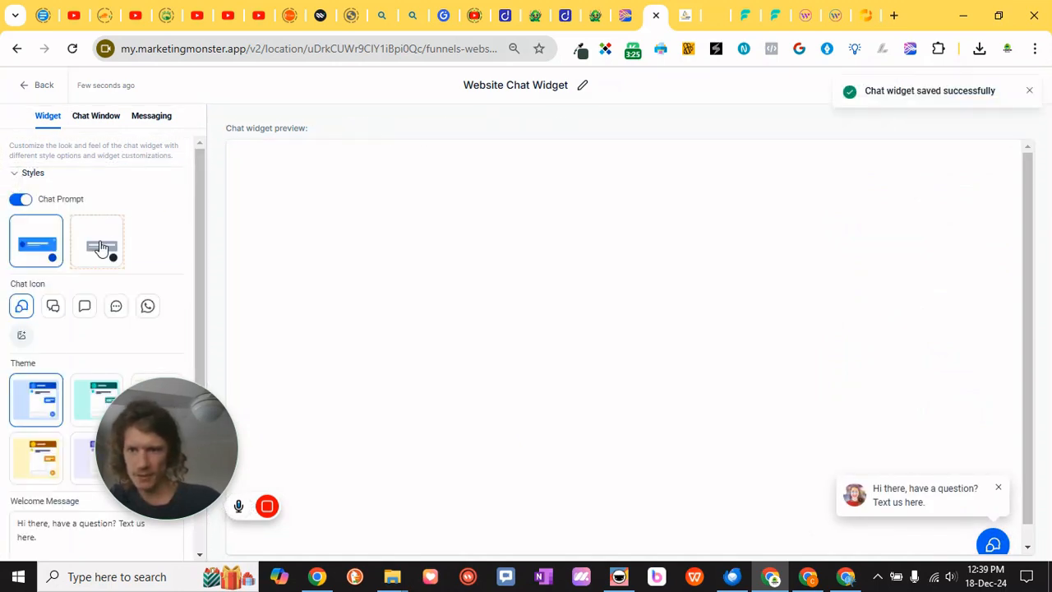
{"action": "left_click", "coordinate": [100, 246]}
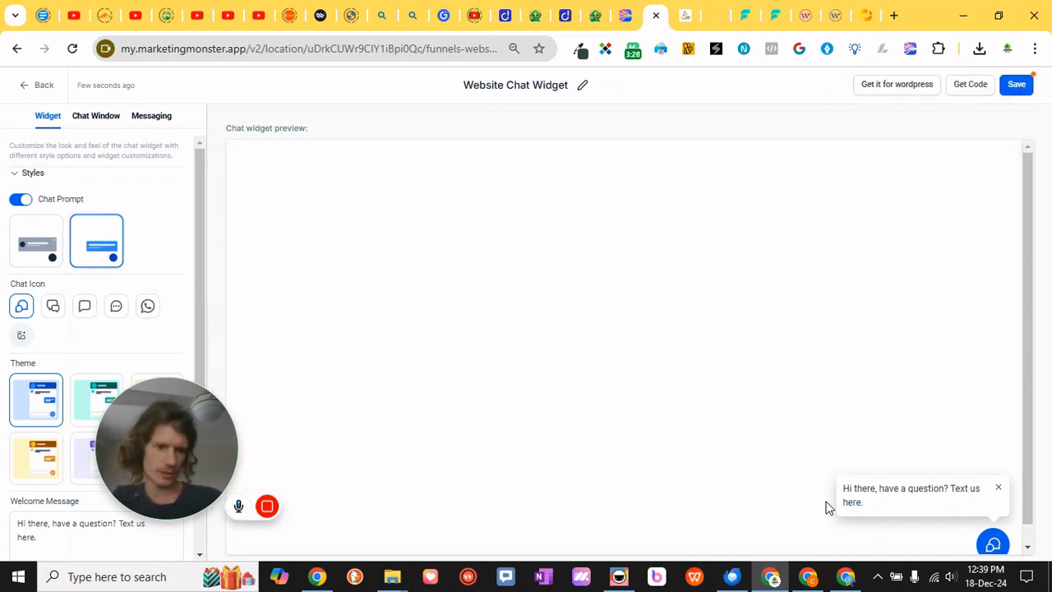
{"action": "left_click", "coordinate": [41, 250]}
{"action": "left_click", "coordinate": [96, 245]}
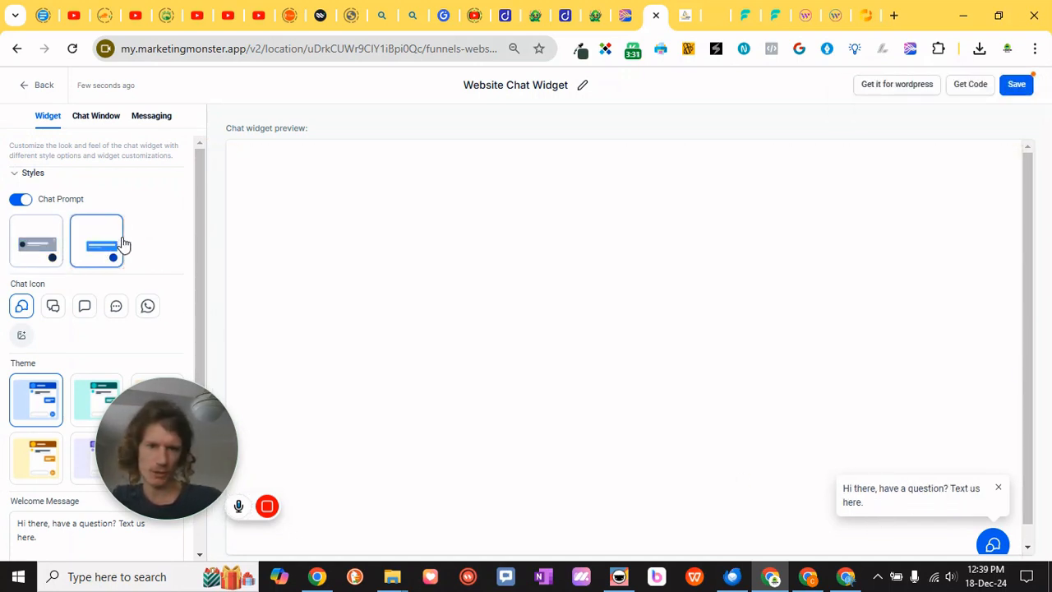
{"action": "left_click", "coordinate": [18, 240]}
Set the chat icon to the plain speech bubble
{"action": "scroll", "coordinate": [44, 247], "scroll_direction": "down", "scroll_amount": 2}
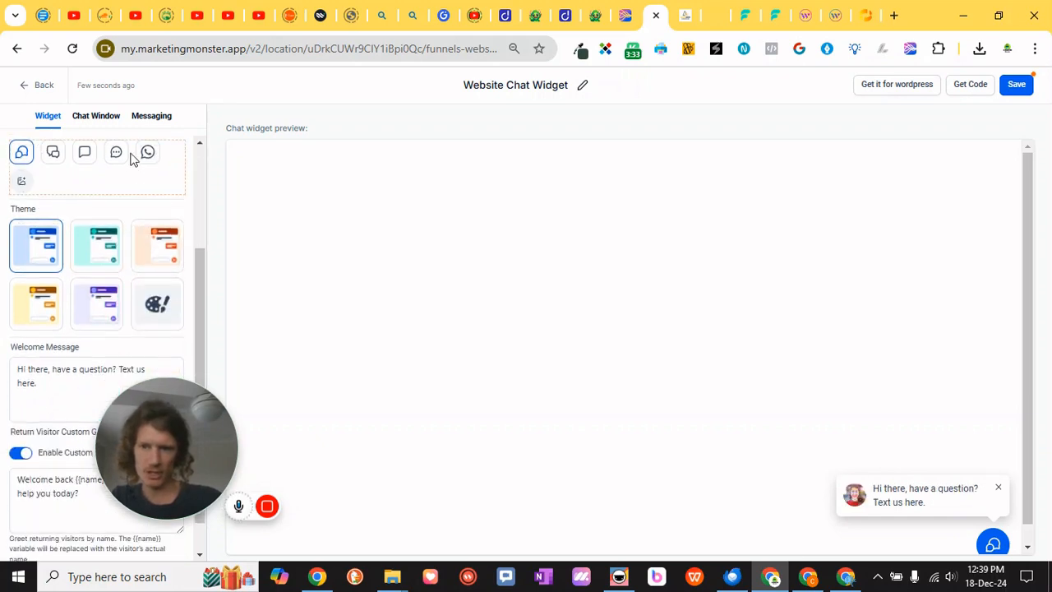
{"action": "left_click", "coordinate": [115, 154]}
{"action": "left_click", "coordinate": [85, 155]}
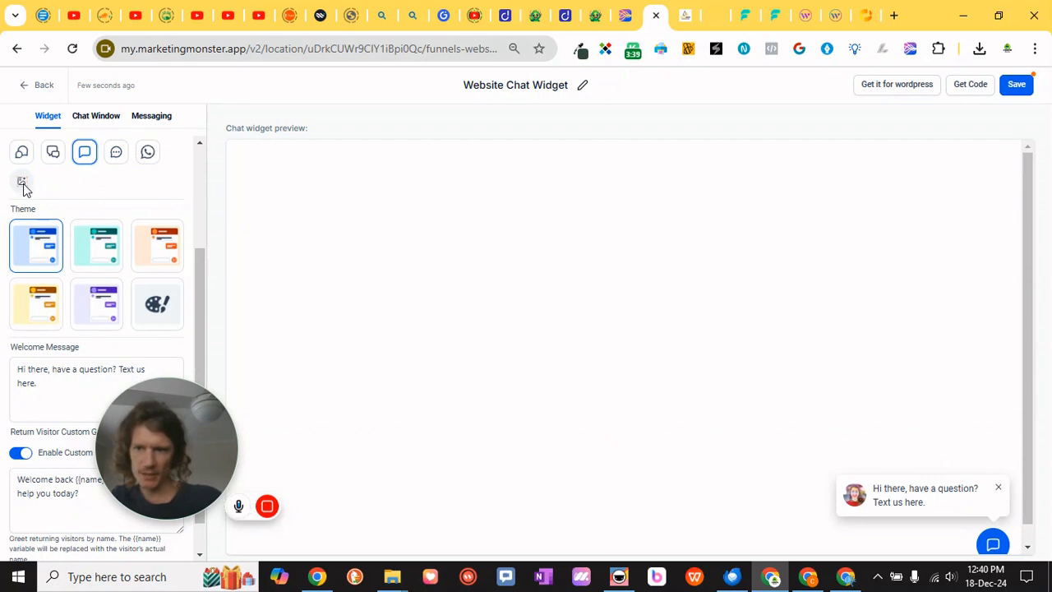
Choose the teal theme for the widget after viewing the custom colour option
{"action": "scroll", "coordinate": [70, 189], "scroll_direction": "down", "scroll_amount": 1}
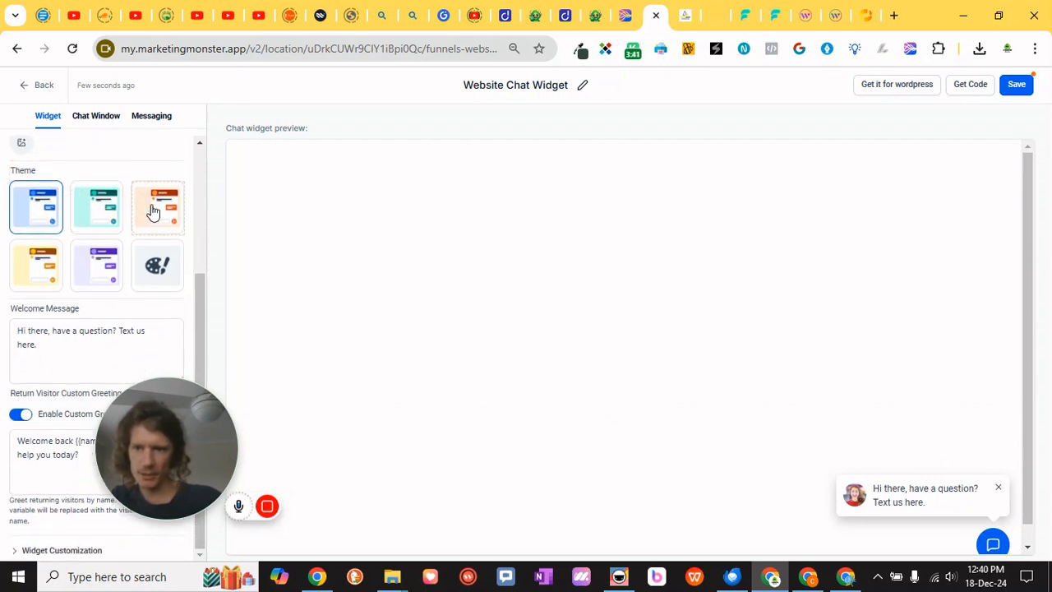
{"action": "left_click", "coordinate": [172, 272]}
{"action": "scroll", "coordinate": [103, 350], "scroll_direction": "up", "scroll_amount": 4}
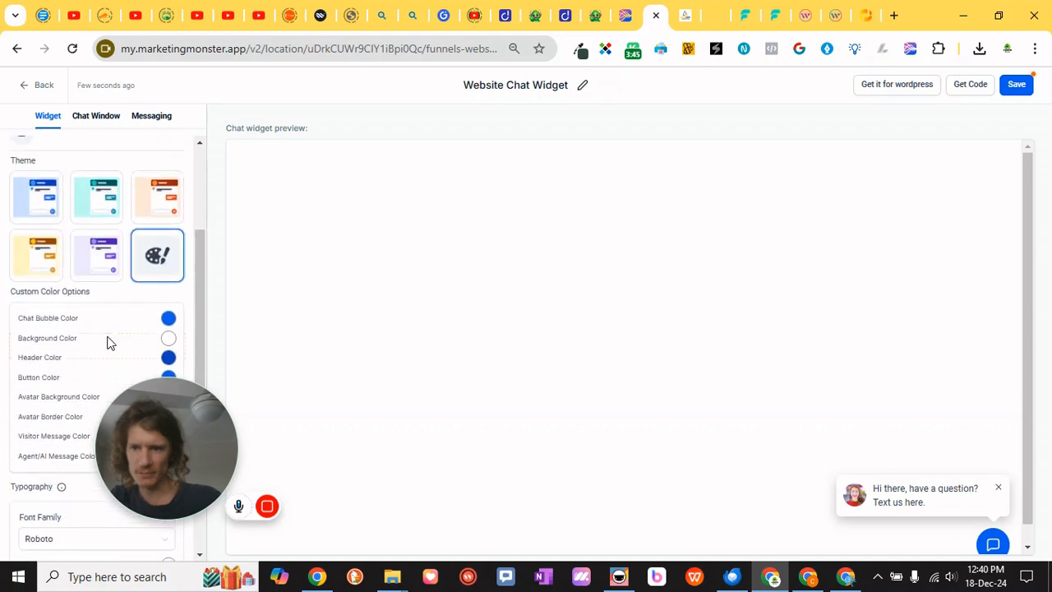
{"action": "left_click", "coordinate": [109, 210]}
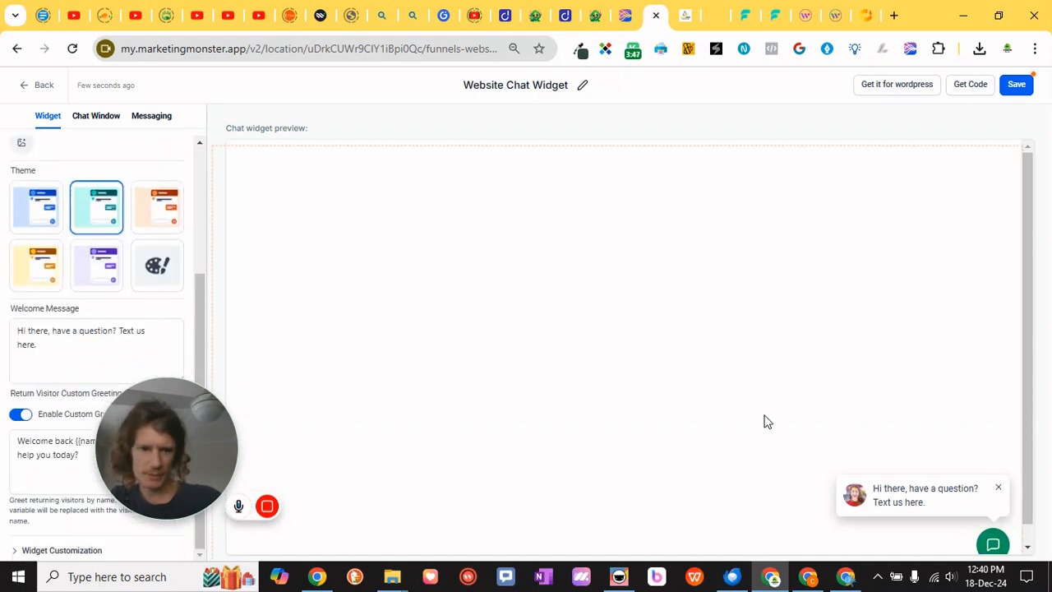
Change the welcome message to "Hi there, have a question? Message us here."
{"action": "left_click", "coordinate": [147, 337]}
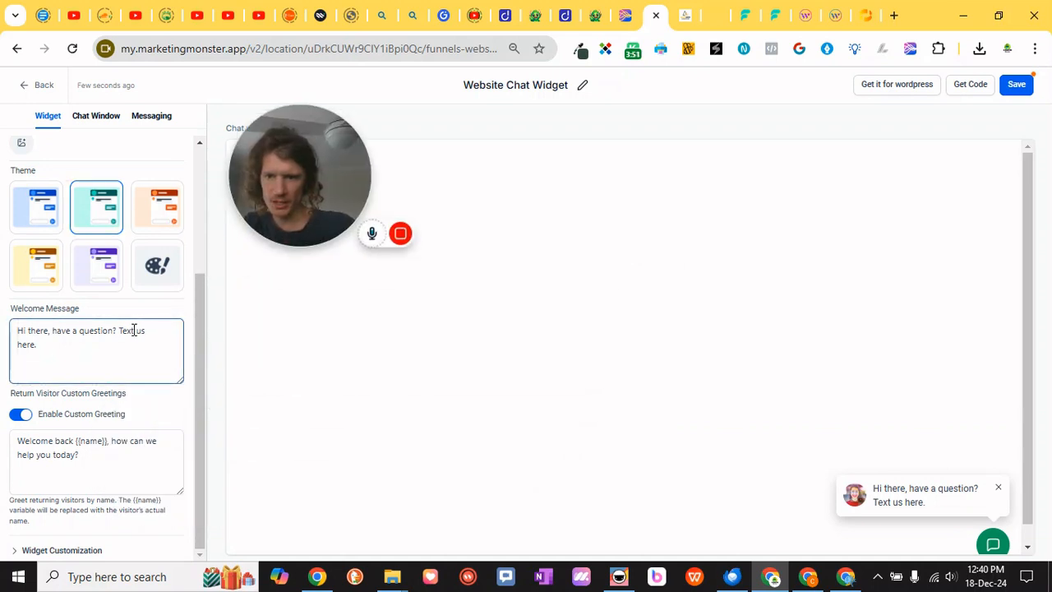
{"action": "type", "text": "Message"}
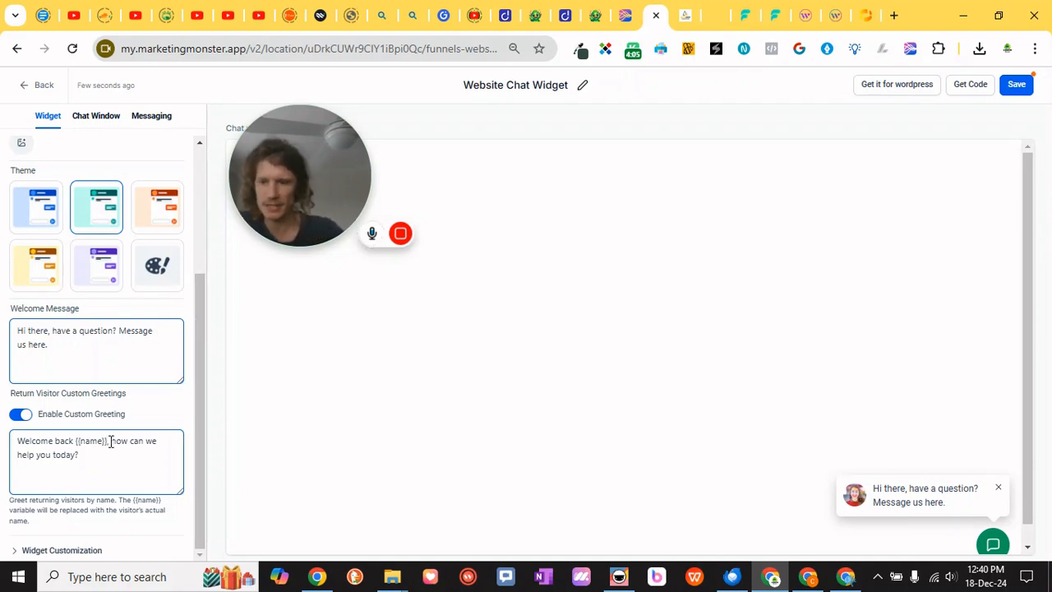
Expand Widget Customization and enable Allow Avatar Image
{"action": "left_click", "coordinate": [52, 502]}
{"action": "scroll", "coordinate": [90, 451], "scroll_direction": "down", "scroll_amount": 4}
{"action": "left_click", "coordinate": [20, 272]}
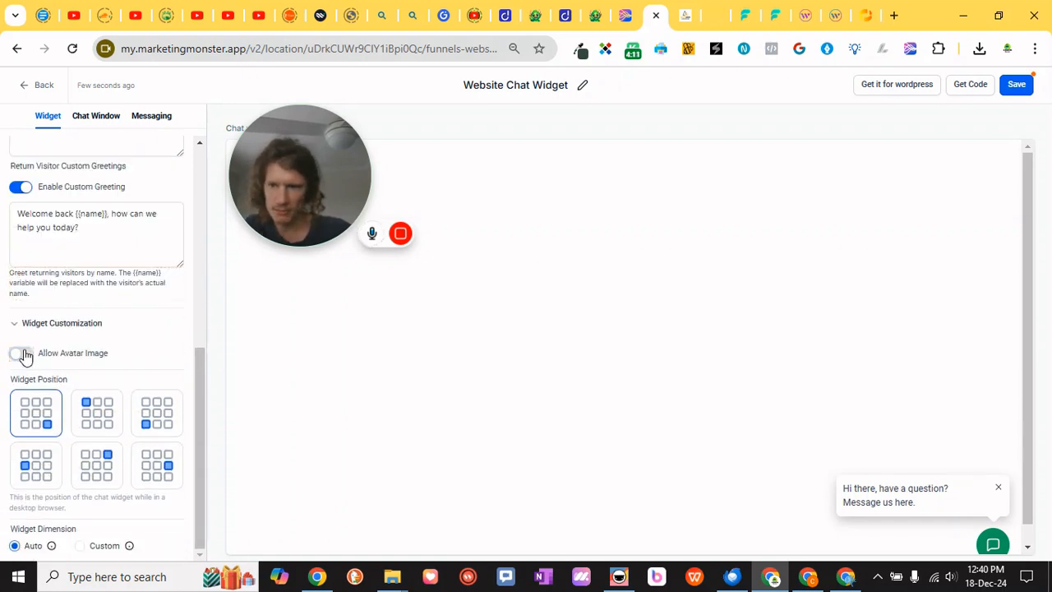
{"action": "left_click", "coordinate": [20, 354]}
Replace the avatar image with an image from the media library's Monster Logo folder
{"action": "scroll", "coordinate": [37, 288], "scroll_direction": "up", "scroll_amount": 5}
{"action": "scroll", "coordinate": [82, 266], "scroll_direction": "down", "scroll_amount": 6}
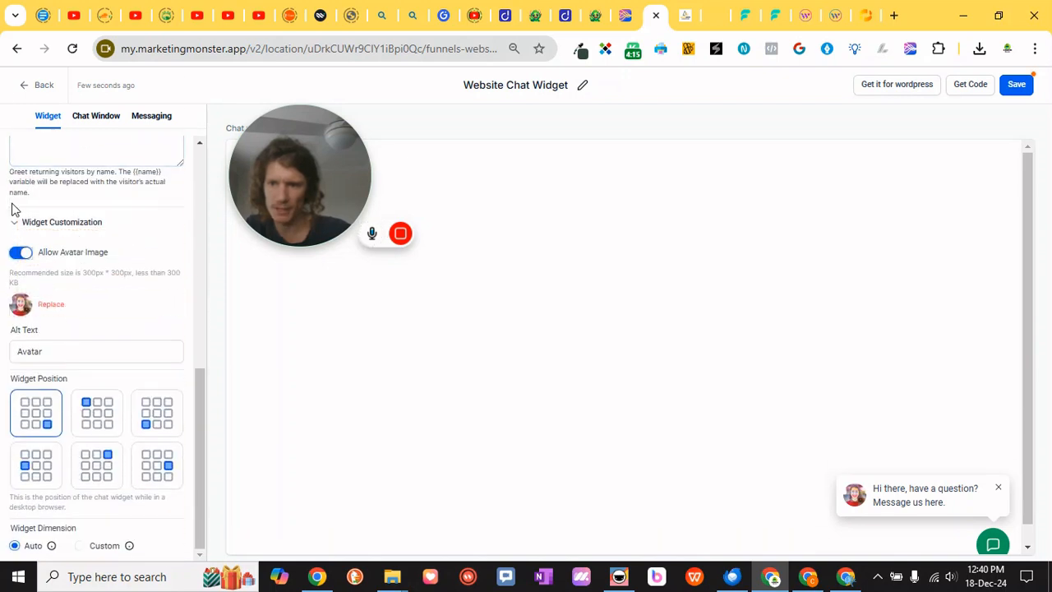
{"action": "left_click", "coordinate": [51, 309]}
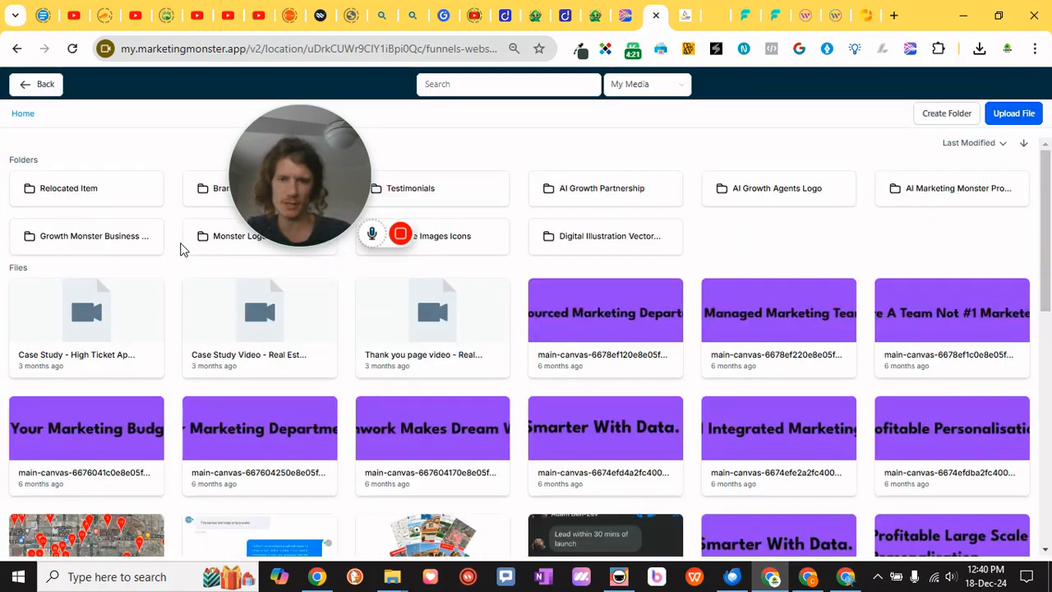
{"action": "left_click_drag", "start_coordinate": [275, 174], "coordinate": [354, 175]}
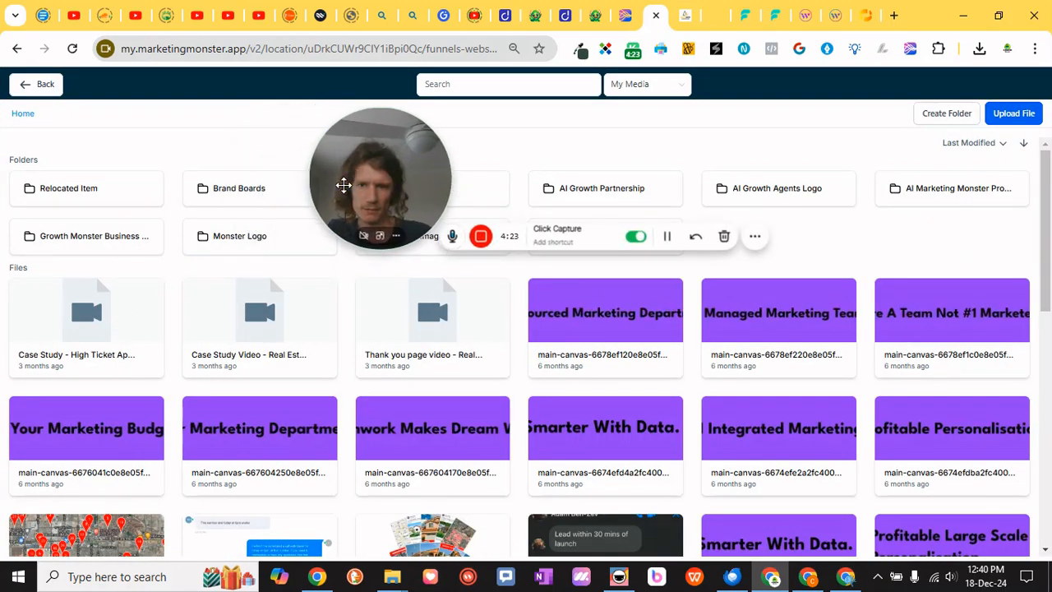
{"action": "left_click", "coordinate": [274, 237]}
{"action": "key", "text": "Escape"}
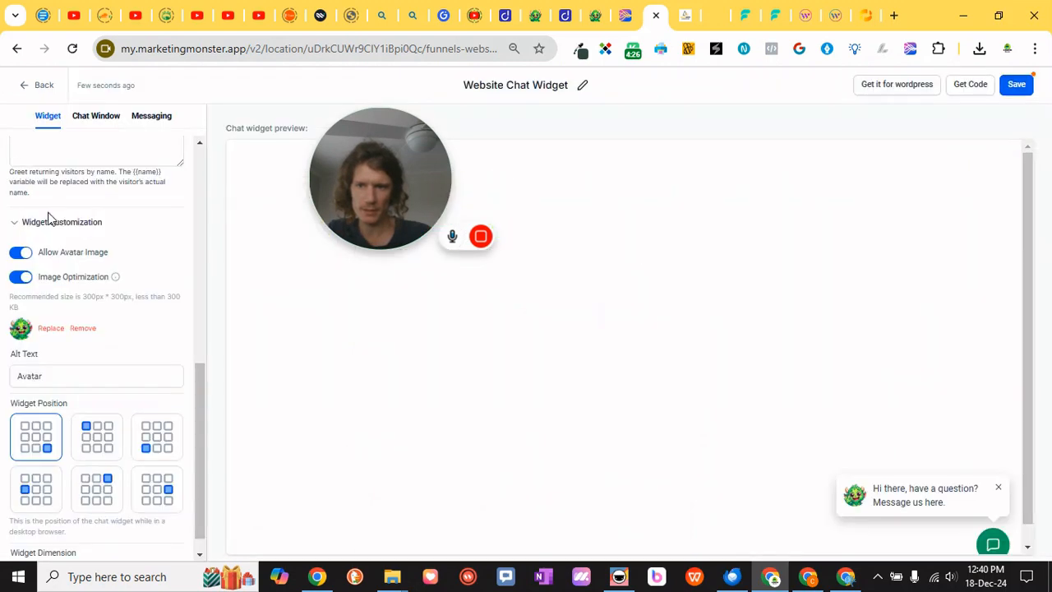
{"action": "left_click", "coordinate": [62, 373]}
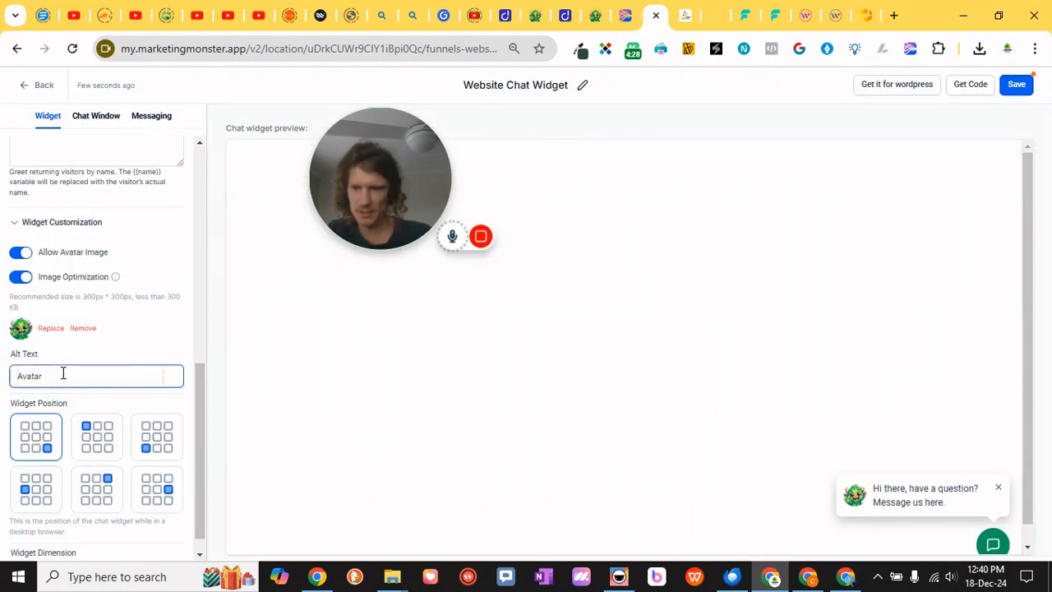
{"action": "left_click_drag", "start_coordinate": [63, 373], "coordinate": [6, 367]}
{"action": "left_click", "coordinate": [100, 374]}
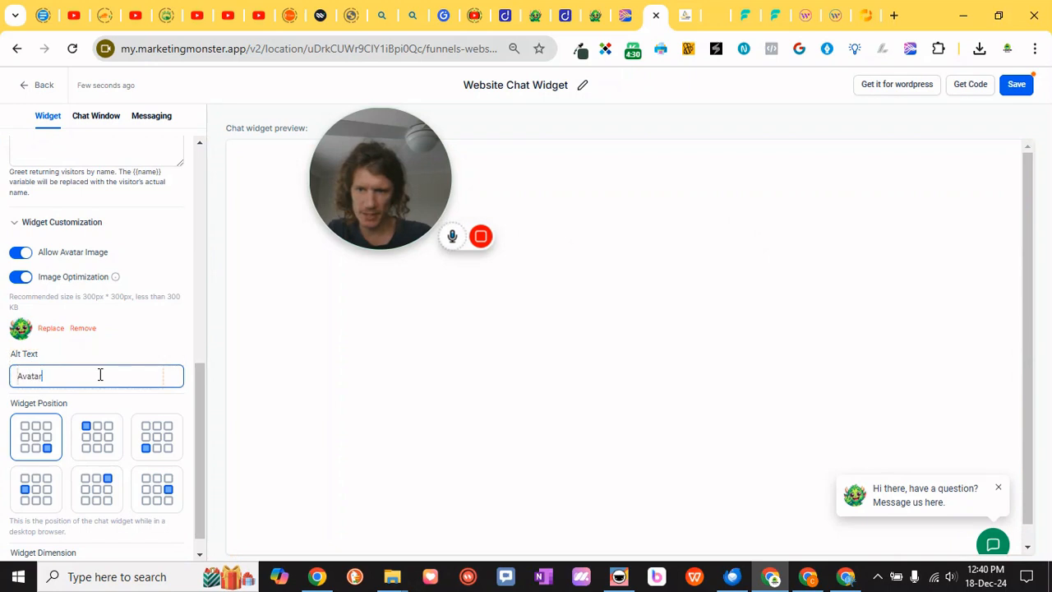
Set the widget position to the middle of the right edge
{"action": "scroll", "coordinate": [115, 378], "scroll_direction": "down", "scroll_amount": 1}
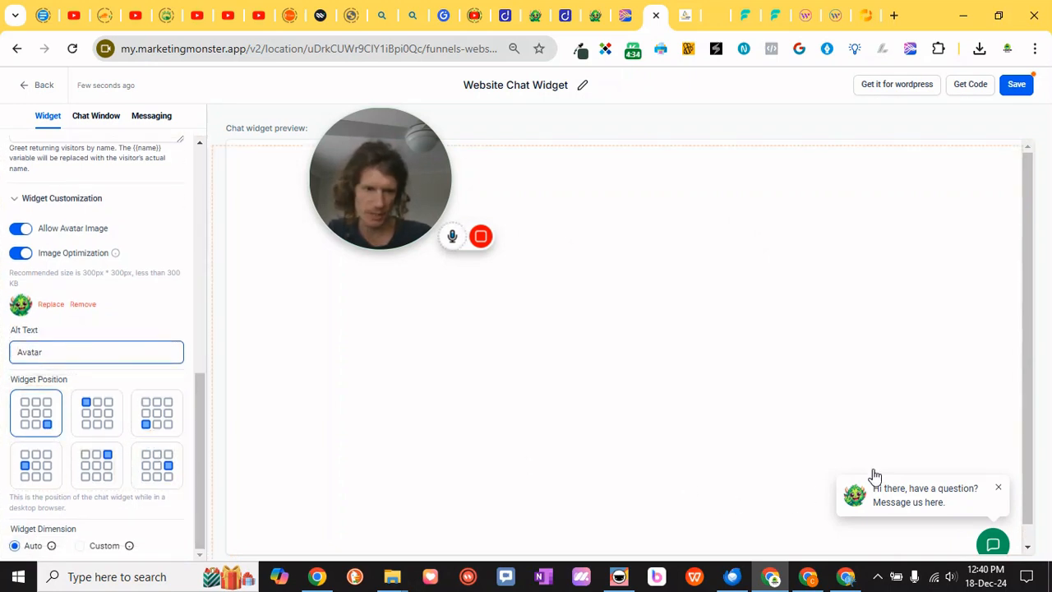
{"action": "scroll", "coordinate": [945, 503], "scroll_direction": "down", "scroll_amount": 1}
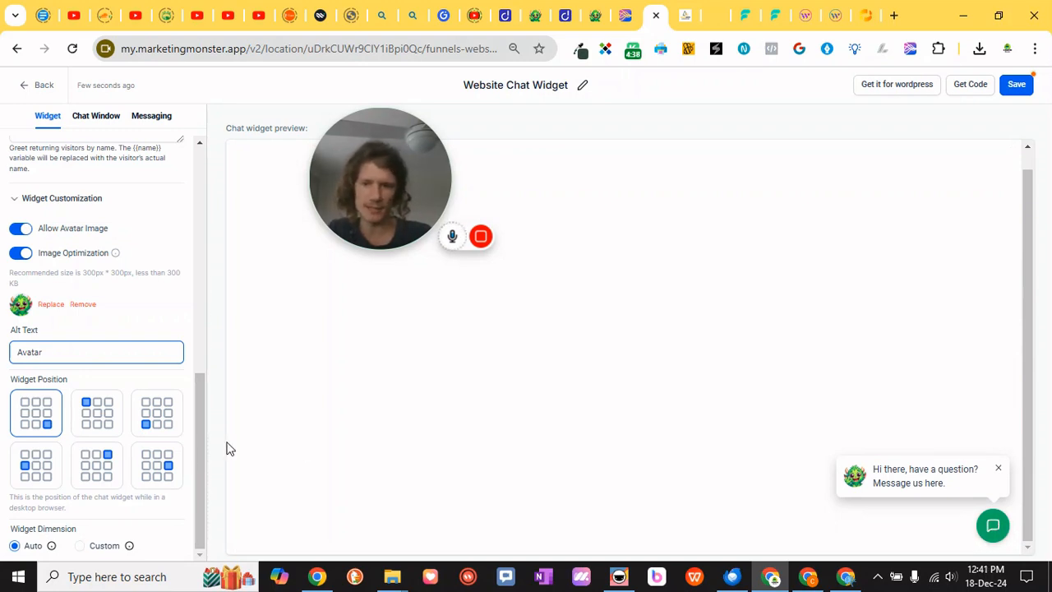
{"action": "left_click", "coordinate": [146, 471]}
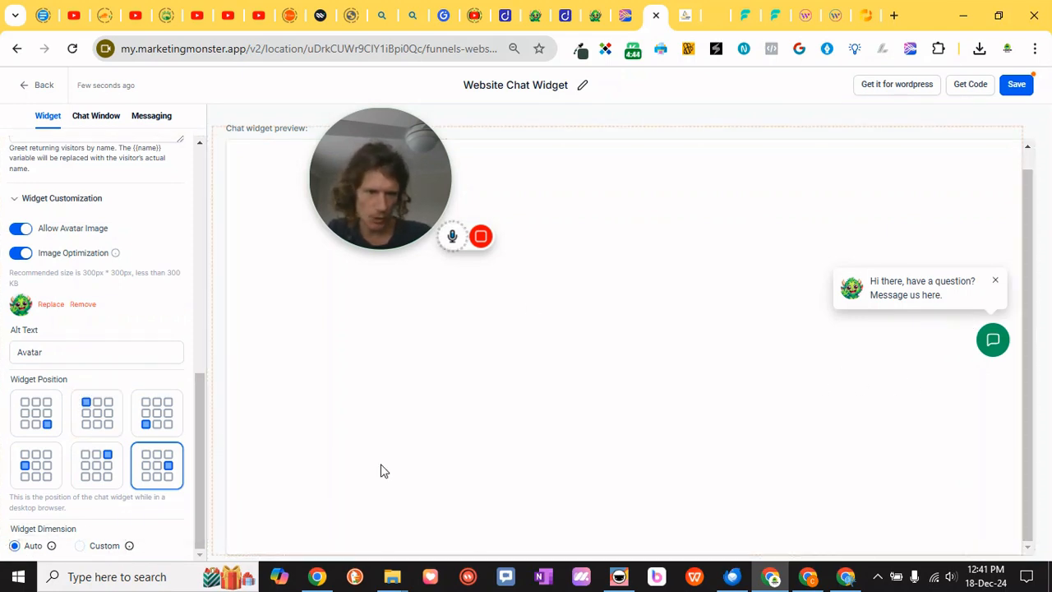
{"action": "left_click", "coordinate": [80, 545]}
{"action": "scroll", "coordinate": [119, 526], "scroll_direction": "down", "scroll_amount": 1}
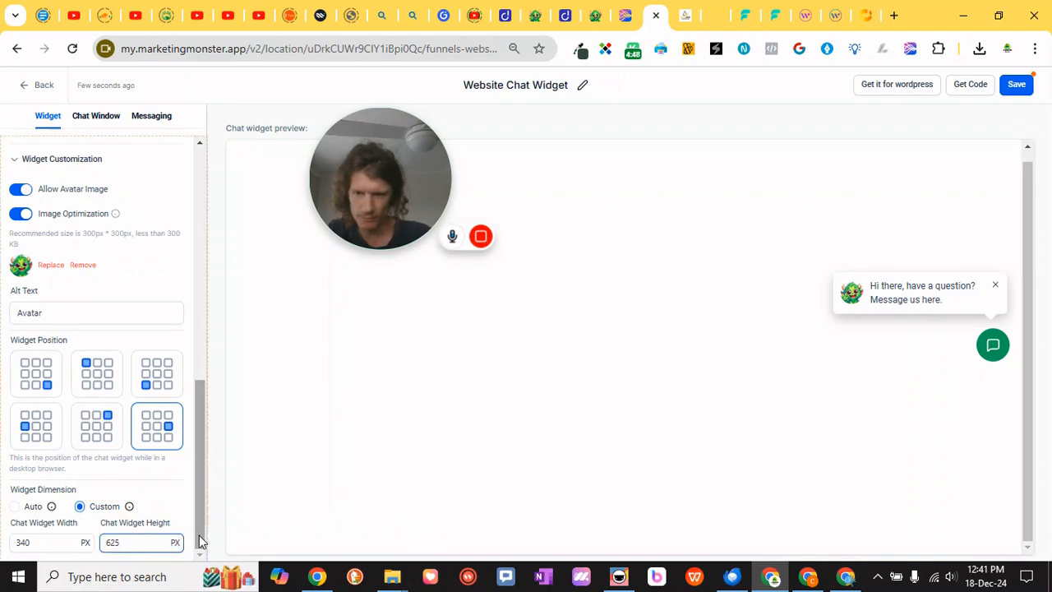
{"action": "left_click", "coordinate": [30, 507]}
{"action": "scroll", "coordinate": [164, 506], "scroll_direction": "up", "scroll_amount": 5}
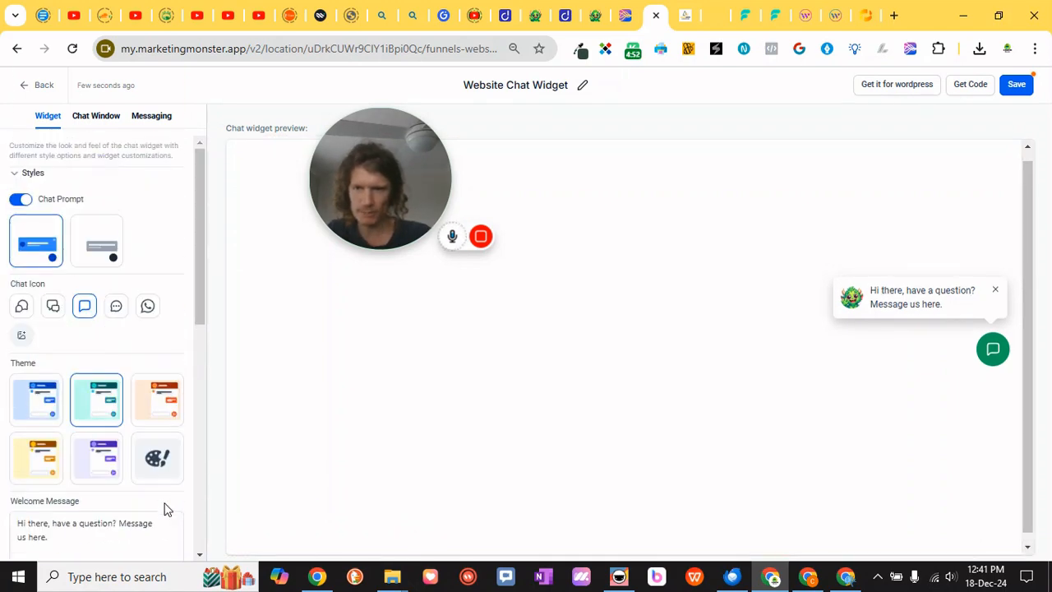
Open the Chat Window settings and review the Title & Intro fields against the chat preview
{"action": "left_click", "coordinate": [93, 118]}
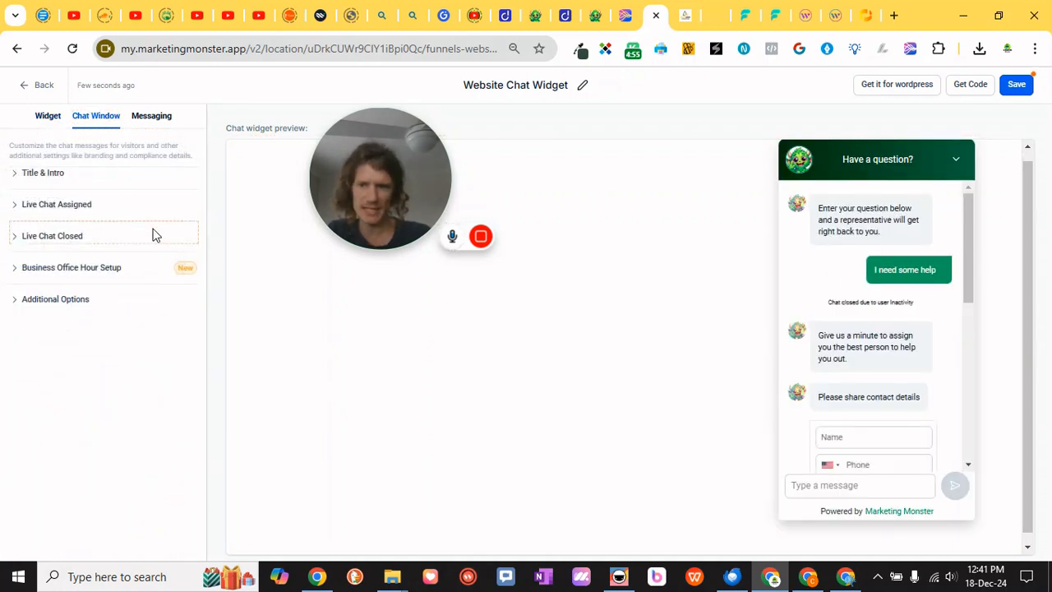
{"action": "left_click", "coordinate": [17, 176]}
{"action": "left_click", "coordinate": [74, 233]}
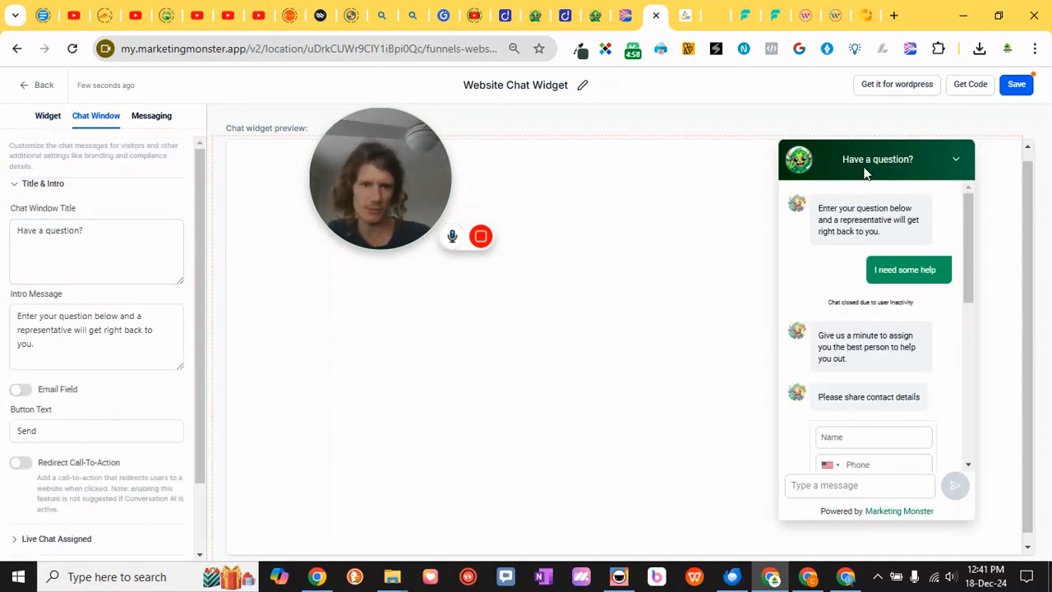
{"action": "left_click", "coordinate": [94, 228]}
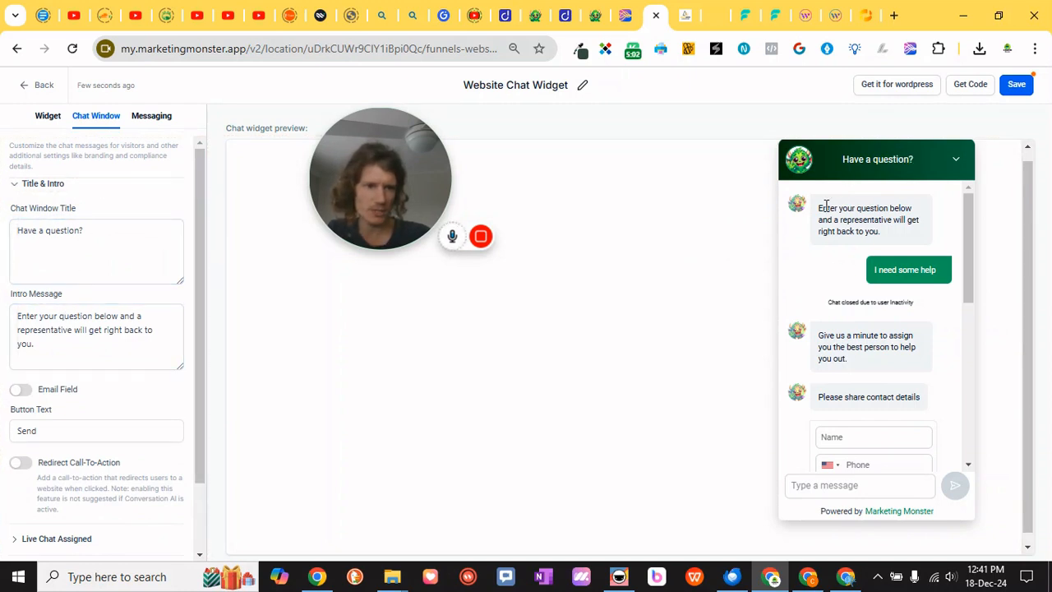
{"action": "left_click_drag", "start_coordinate": [832, 209], "coordinate": [869, 232]}
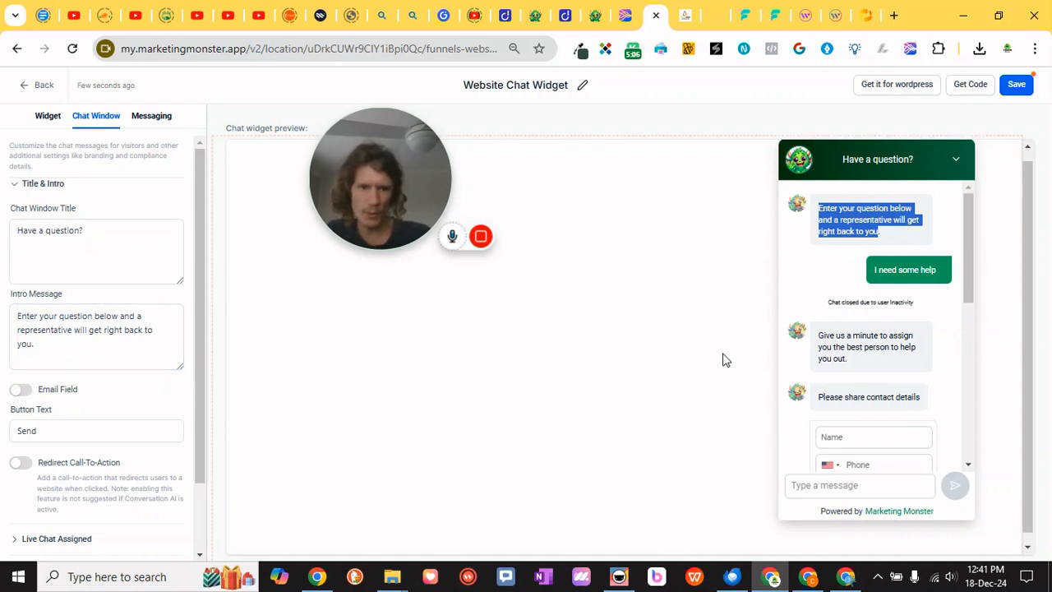
{"action": "scroll", "coordinate": [881, 301], "scroll_direction": "down", "scroll_amount": 2}
{"action": "scroll", "coordinate": [871, 273], "scroll_direction": "up", "scroll_amount": 1}
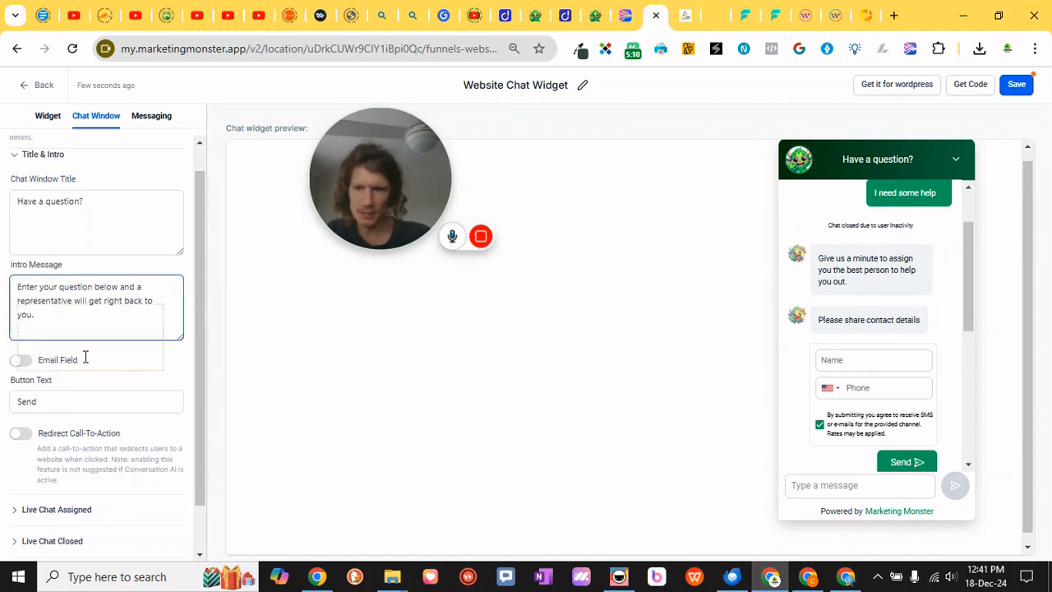
{"action": "scroll", "coordinate": [99, 365], "scroll_direction": "down", "scroll_amount": 1}
{"action": "scroll", "coordinate": [131, 403], "scroll_direction": "up", "scroll_amount": 1}
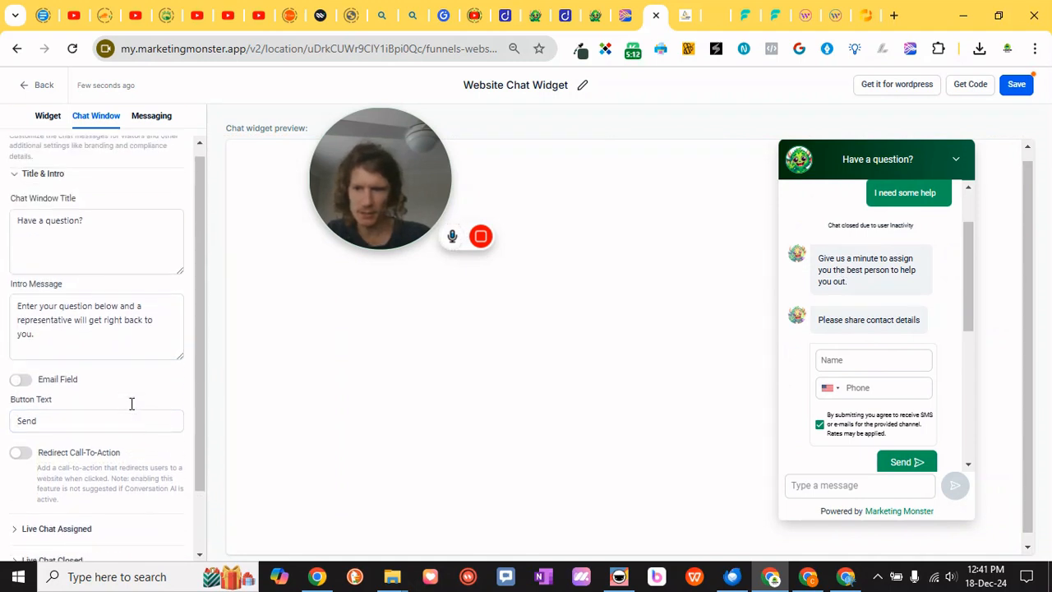
{"action": "scroll", "coordinate": [131, 403], "scroll_direction": "down", "scroll_amount": 1}
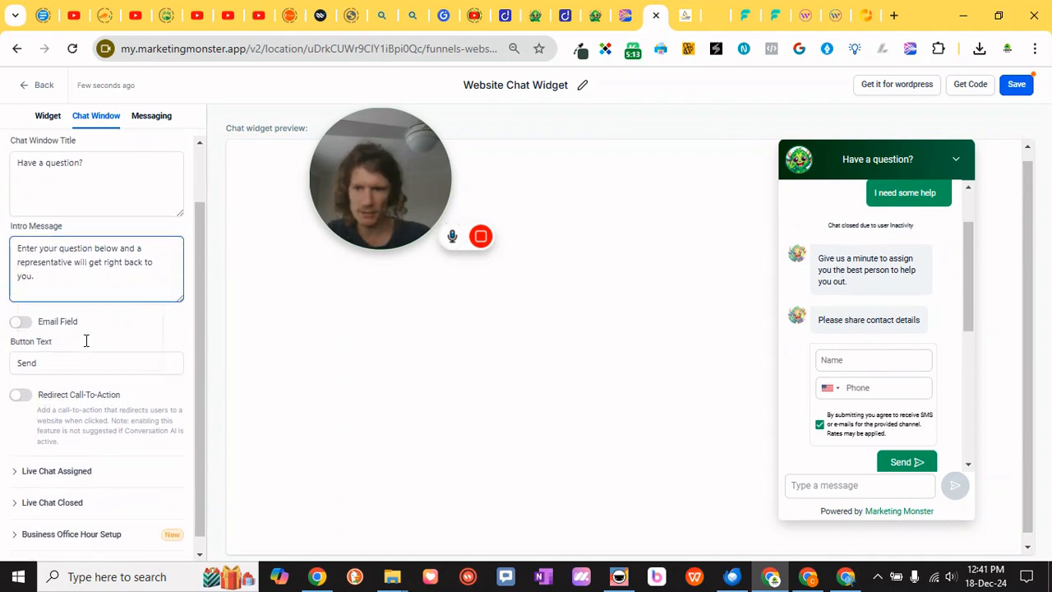
{"action": "left_click", "coordinate": [120, 344]}
{"action": "left_click", "coordinate": [86, 408]}
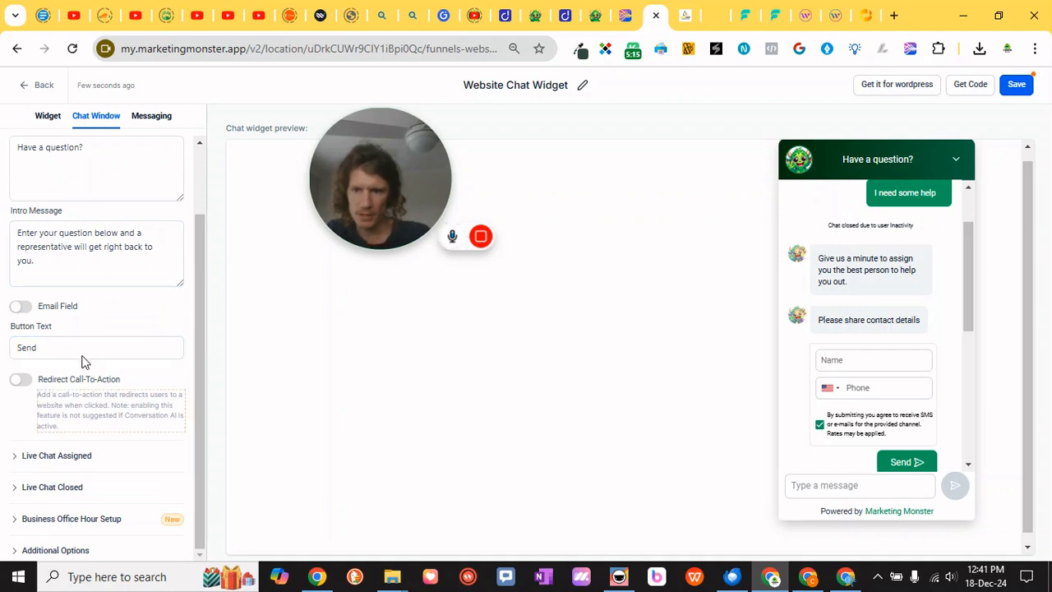
{"action": "scroll", "coordinate": [98, 332], "scroll_direction": "up", "scroll_amount": 1}
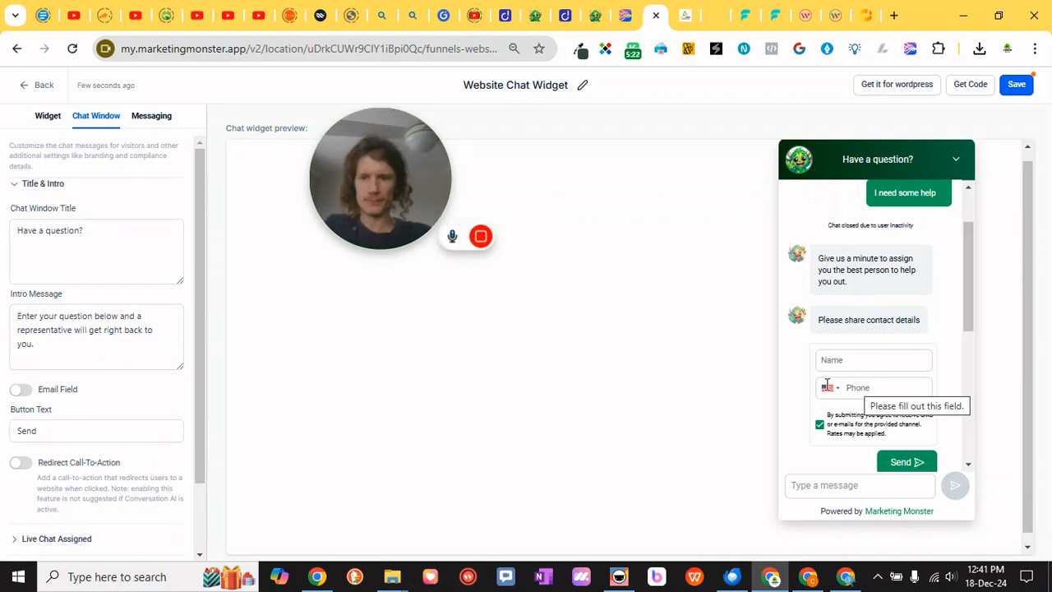
Enable the Email Field so the chat window's contact form asks for an e-mail
{"action": "left_click", "coordinate": [22, 391]}
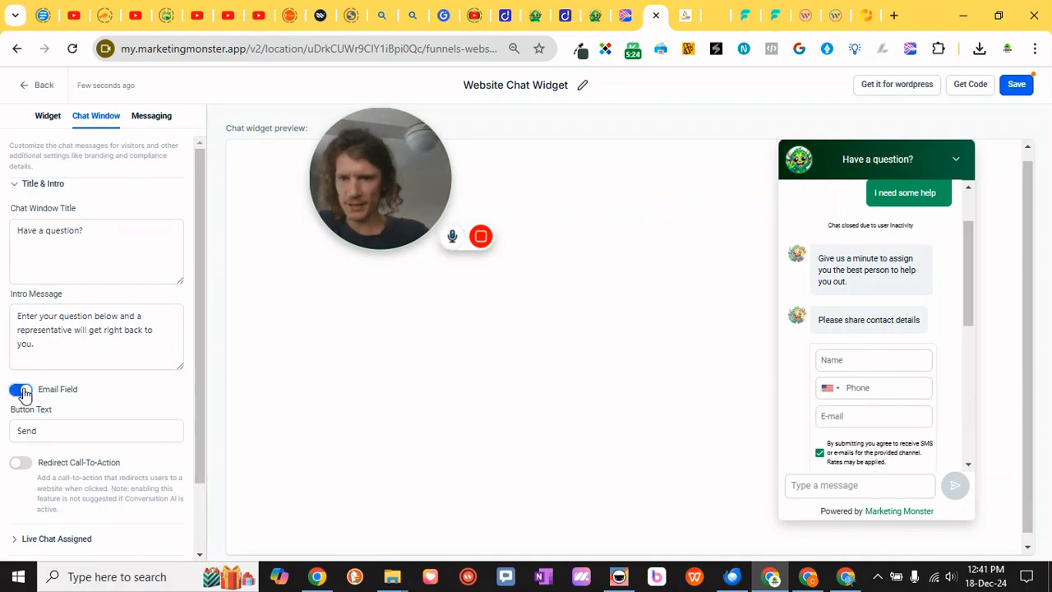
{"action": "scroll", "coordinate": [82, 386], "scroll_direction": "down", "scroll_amount": 1}
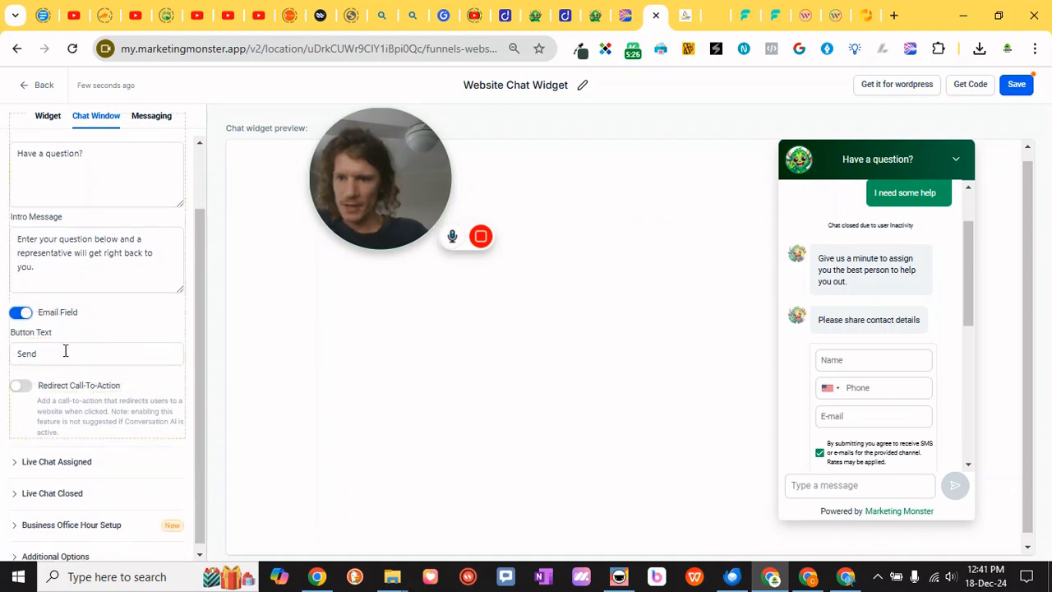
{"action": "scroll", "coordinate": [843, 377], "scroll_direction": "down", "scroll_amount": 1}
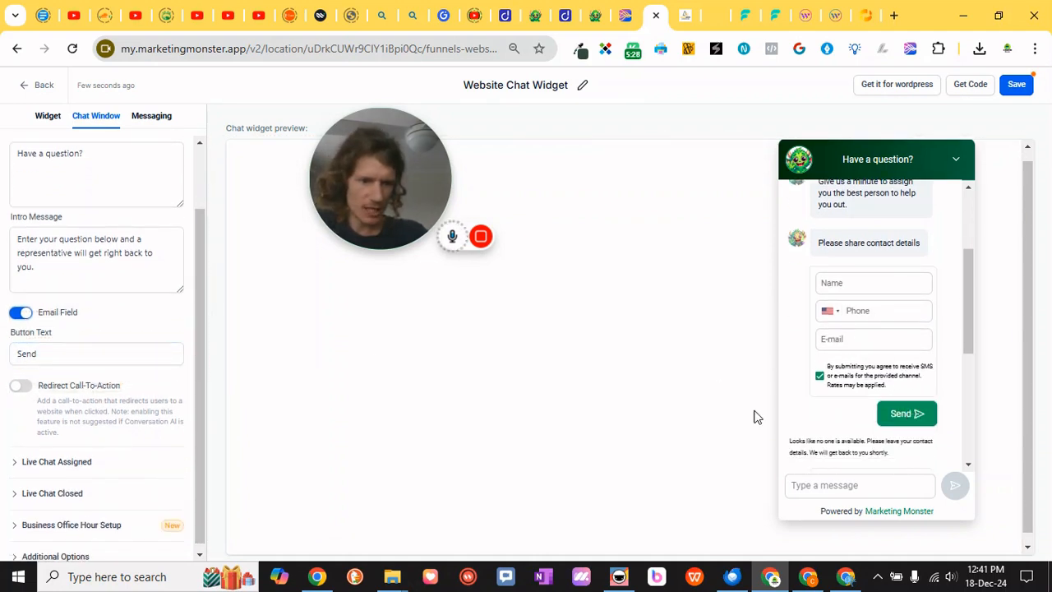
{"action": "left_click", "coordinate": [77, 353]}
{"action": "left_click", "coordinate": [834, 399]}
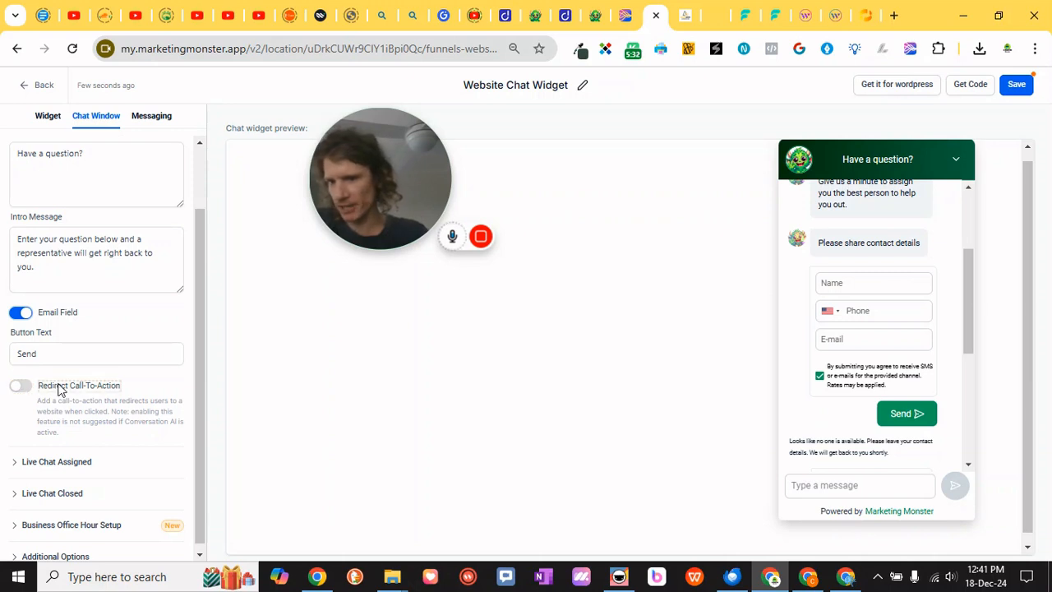
Switch on Redirect Call-To-Action to view its redirect fields, then switch it off again
{"action": "scroll", "coordinate": [49, 388], "scroll_direction": "down", "scroll_amount": 1}
{"action": "left_click", "coordinate": [20, 371]}
{"action": "scroll", "coordinate": [96, 402], "scroll_direction": "down", "scroll_amount": 2}
{"action": "left_click", "coordinate": [120, 404]}
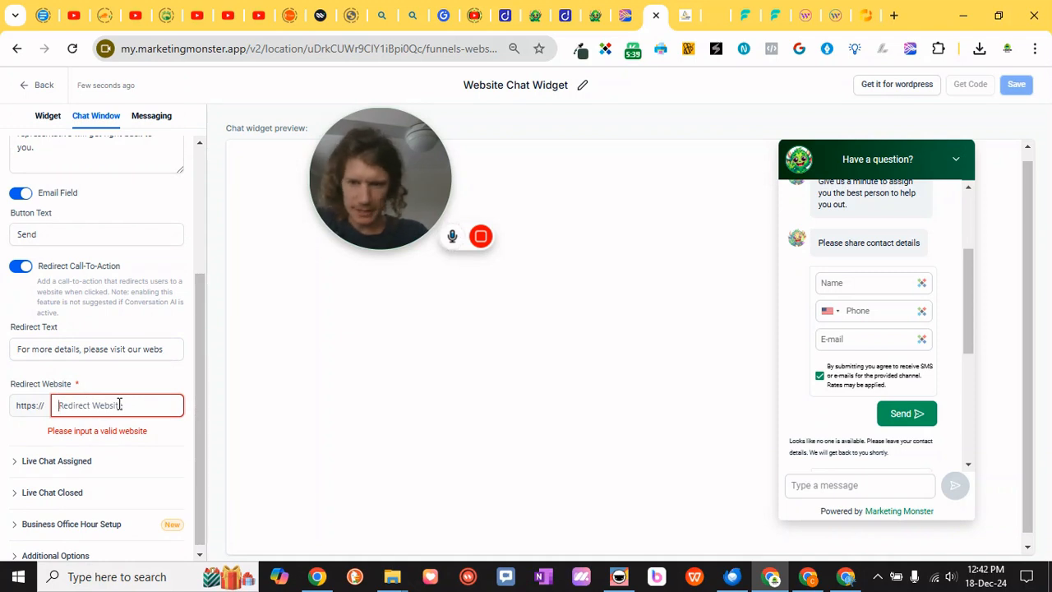
{"action": "left_click", "coordinate": [20, 266]}
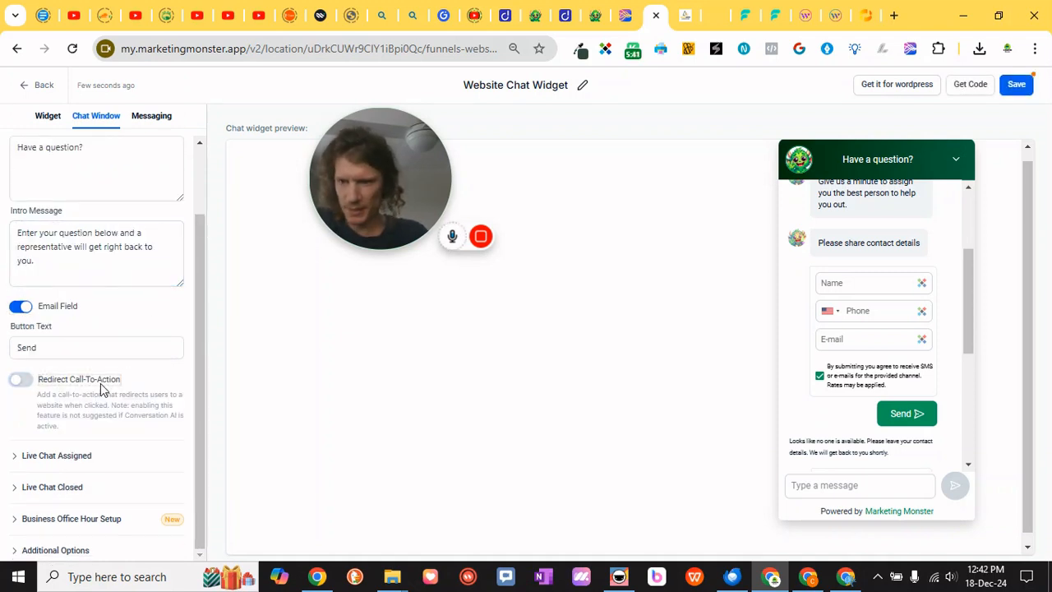
Expand Live Chat Assigned and turn off Enable Contact Form
{"action": "left_click_drag", "start_coordinate": [118, 415], "coordinate": [151, 416]}
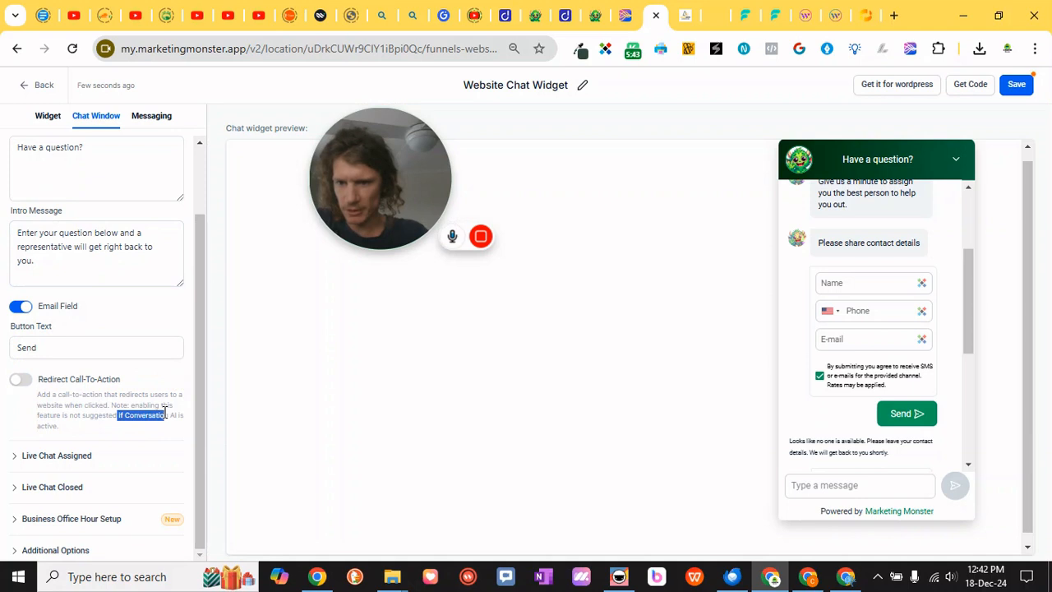
{"action": "left_click", "coordinate": [145, 404]}
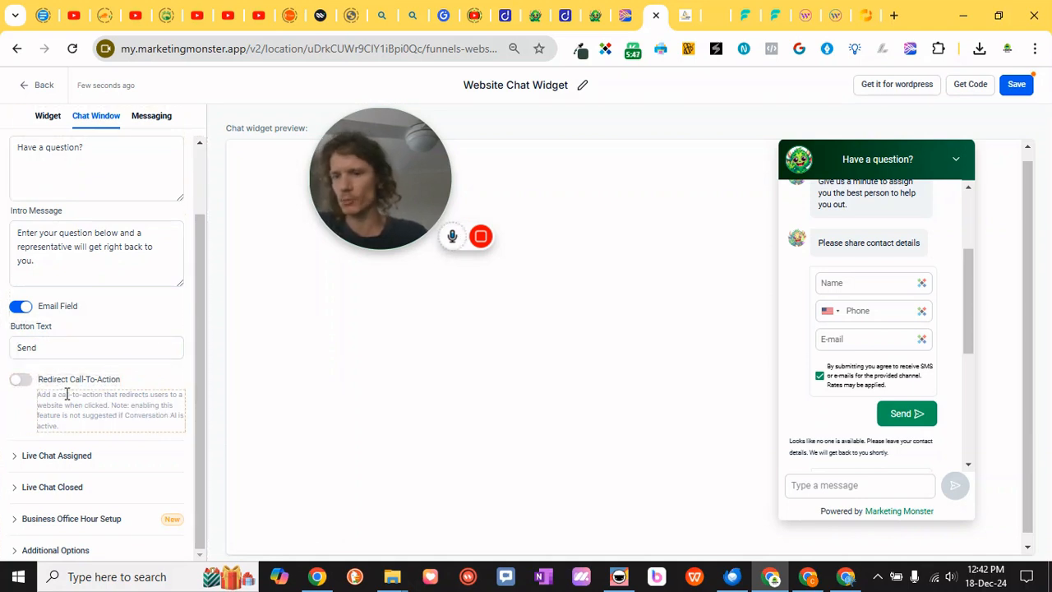
{"action": "scroll", "coordinate": [90, 310], "scroll_direction": "up", "scroll_amount": 1}
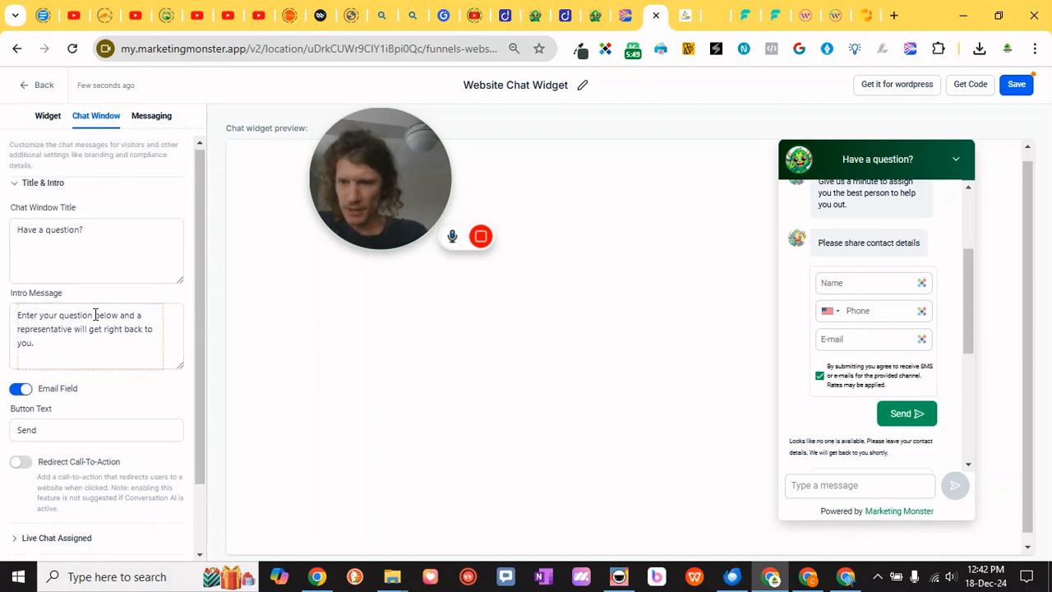
{"action": "left_click", "coordinate": [15, 184]}
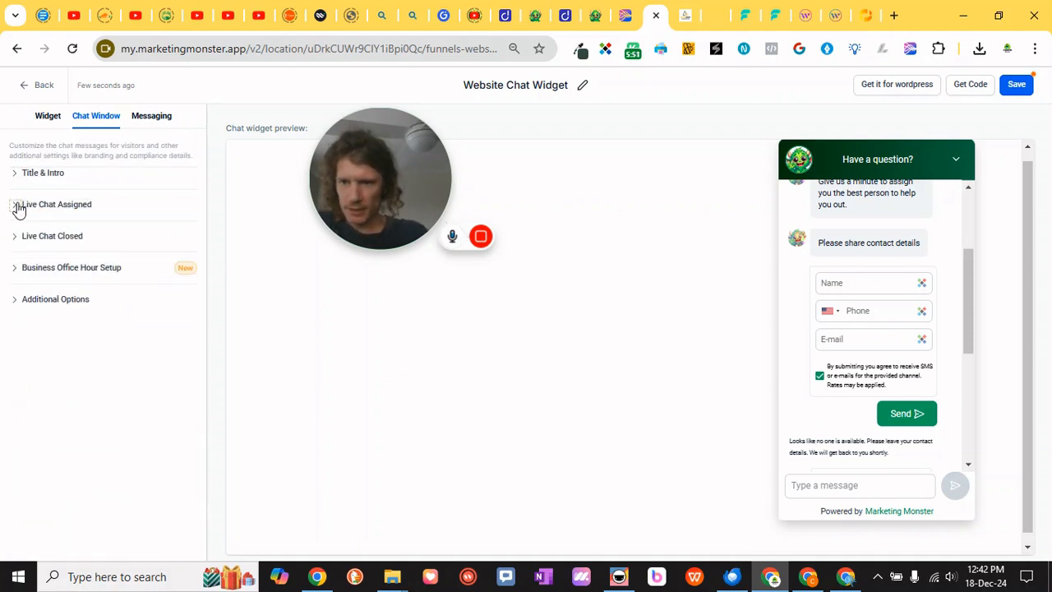
{"action": "left_click", "coordinate": [16, 207]}
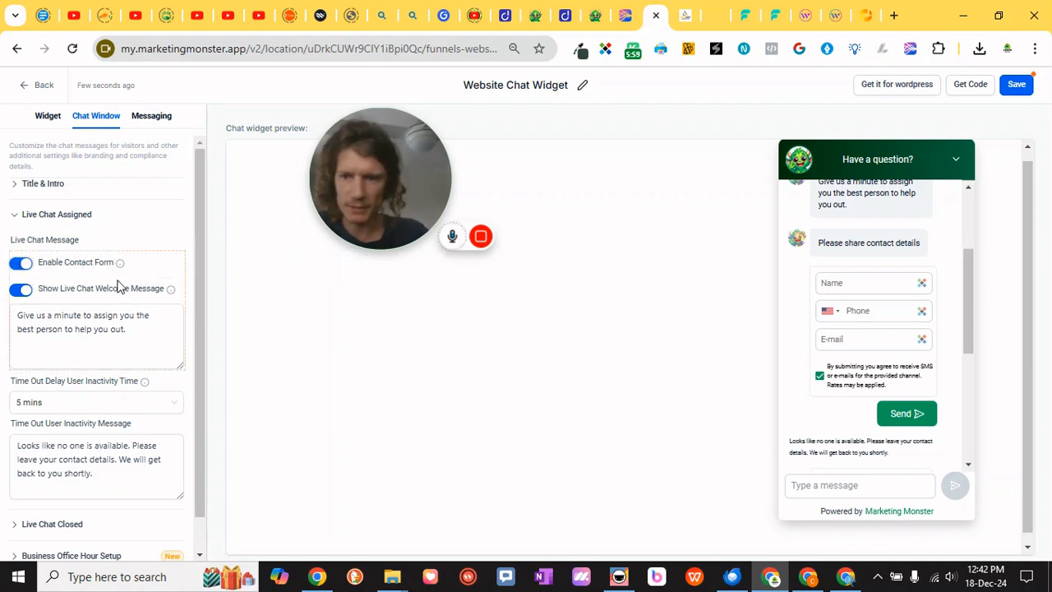
{"action": "mouse_move", "coordinate": [118, 264]}
{"action": "scroll", "coordinate": [89, 369], "scroll_direction": "down", "scroll_amount": 1}
{"action": "scroll", "coordinate": [88, 370], "scroll_direction": "up", "scroll_amount": 1}
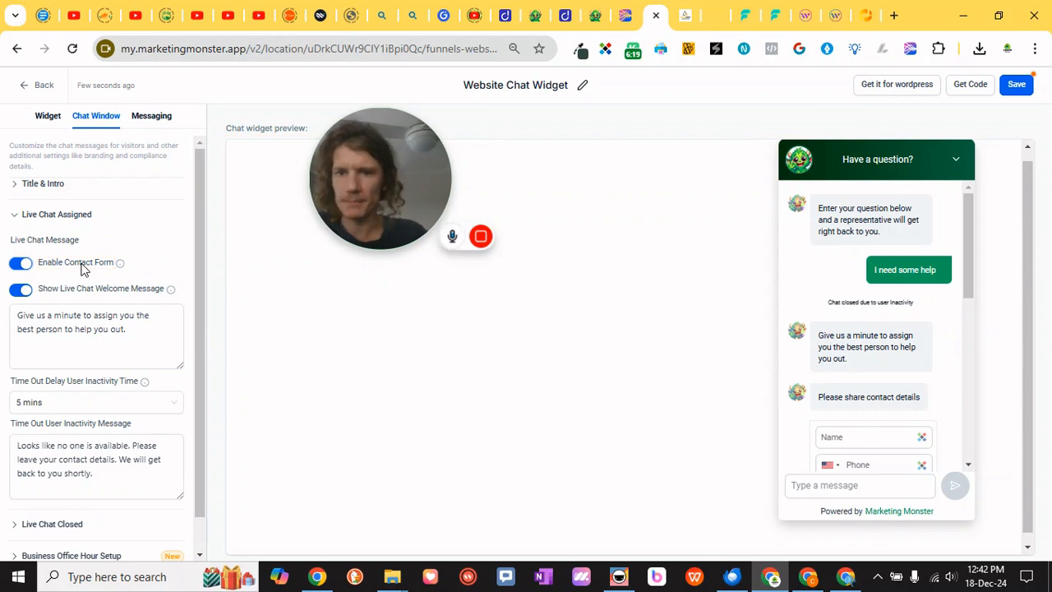
{"action": "left_click", "coordinate": [20, 267]}
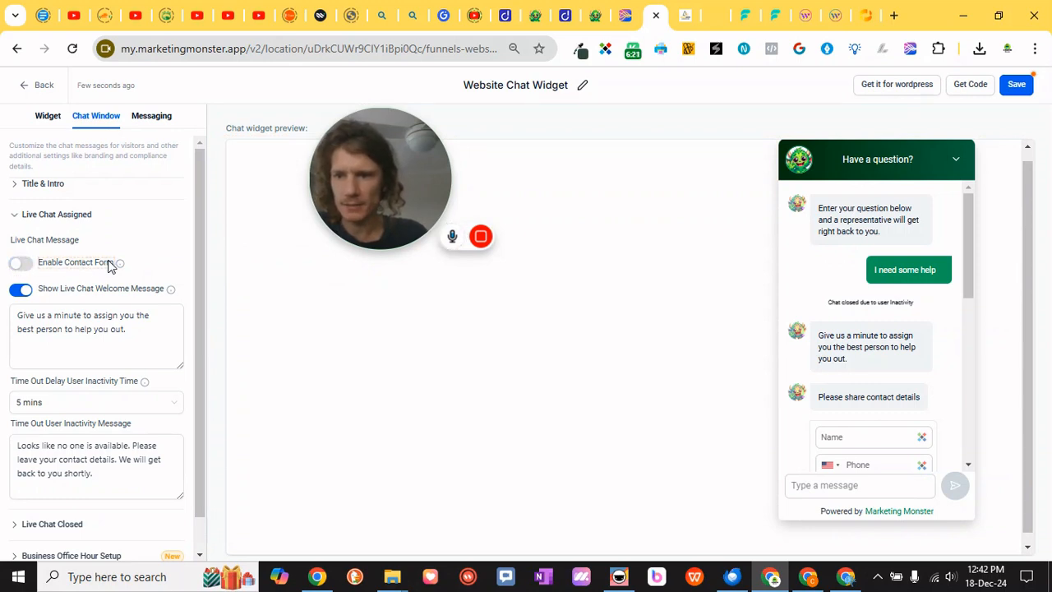
Under Live Chat Closed, set the Chat Closed Contact Inactivity Time to 15 mins
{"action": "left_click", "coordinate": [86, 321]}
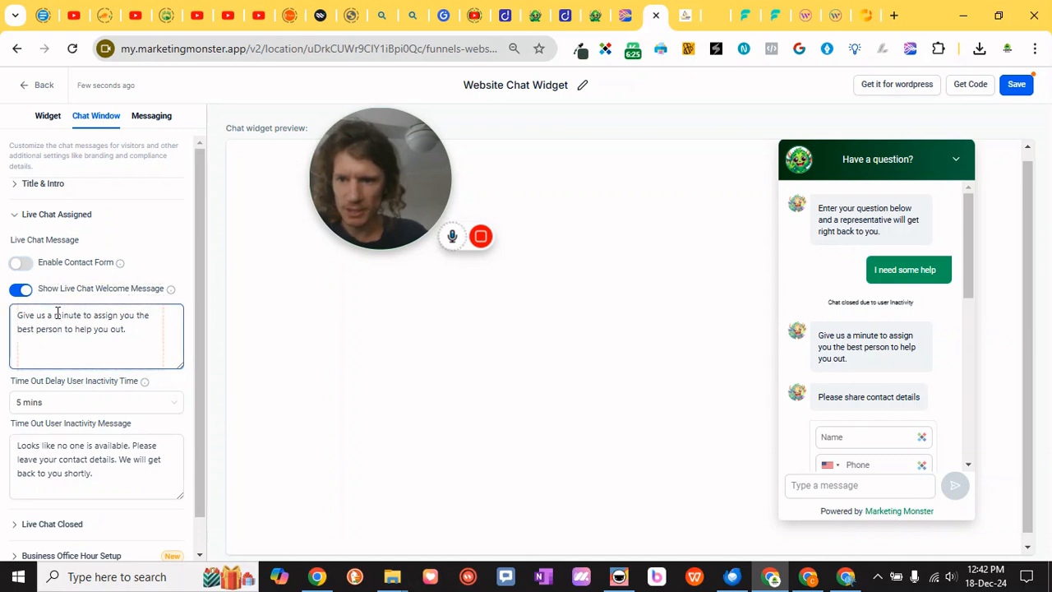
{"action": "scroll", "coordinate": [99, 340], "scroll_direction": "down", "scroll_amount": 1}
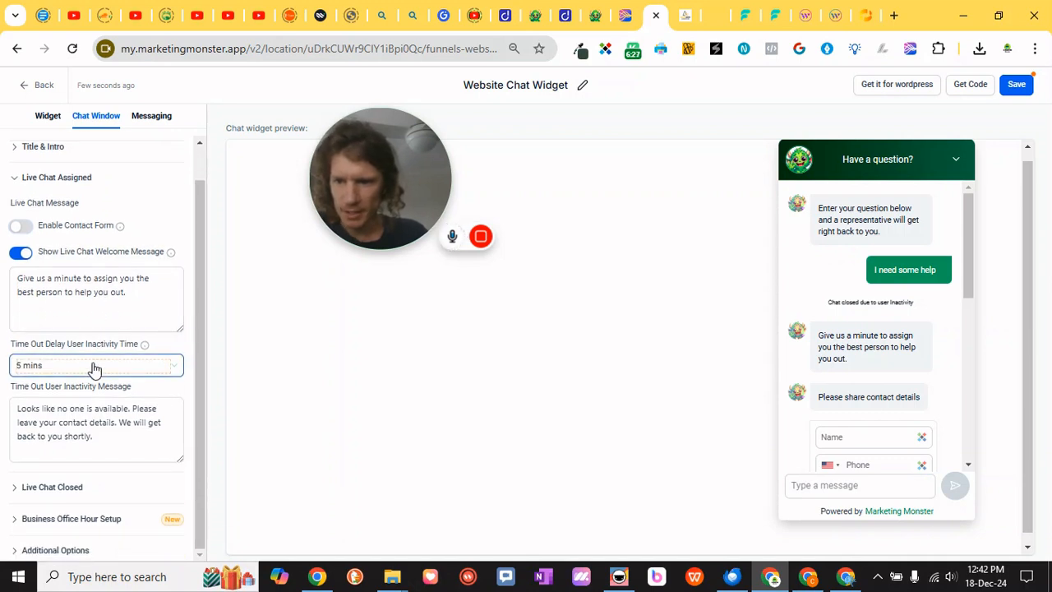
{"action": "left_click", "coordinate": [93, 368]}
{"action": "left_click", "coordinate": [91, 369]}
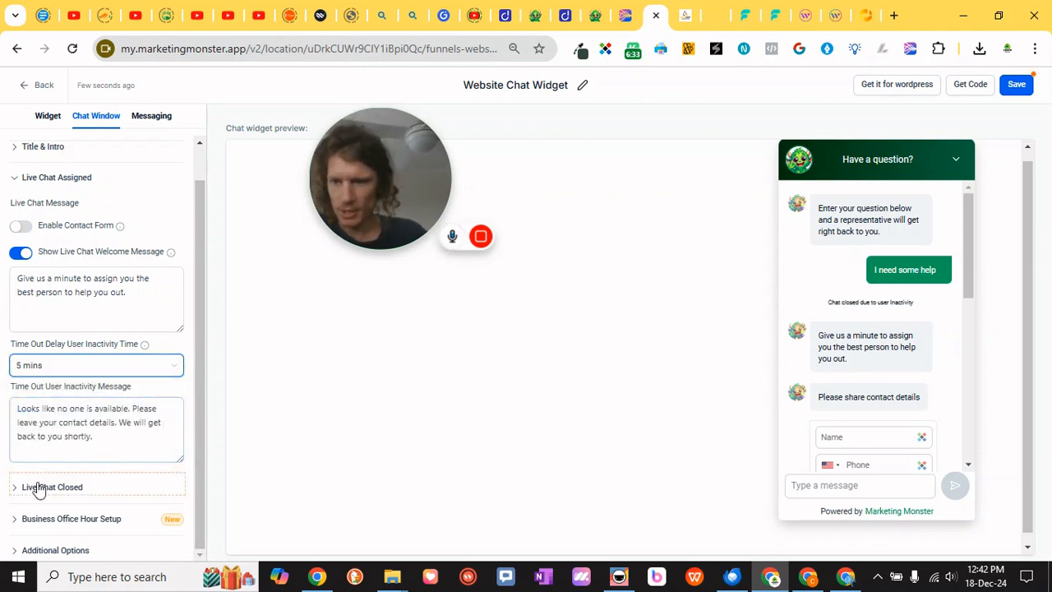
{"action": "scroll", "coordinate": [927, 348], "scroll_direction": "down", "scroll_amount": 5}
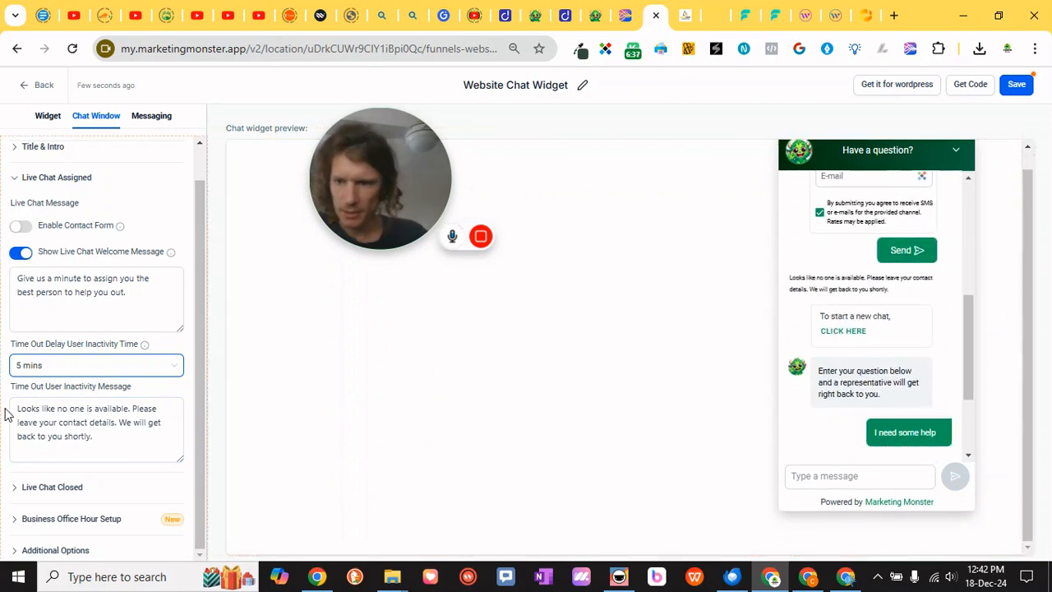
{"action": "left_click", "coordinate": [37, 486]}
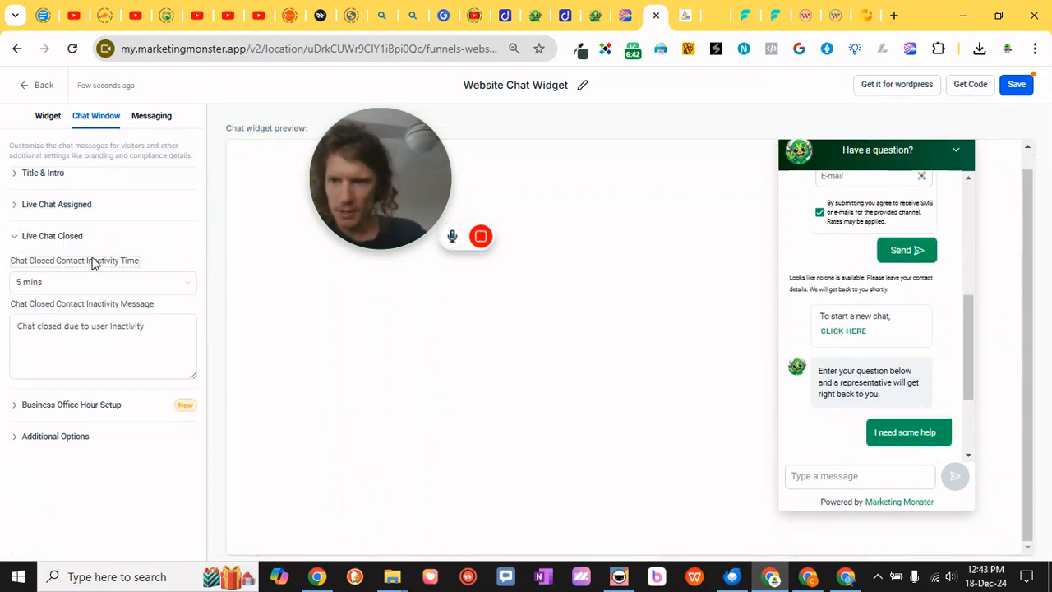
{"action": "left_click", "coordinate": [74, 285]}
{"action": "left_click", "coordinate": [30, 371]}
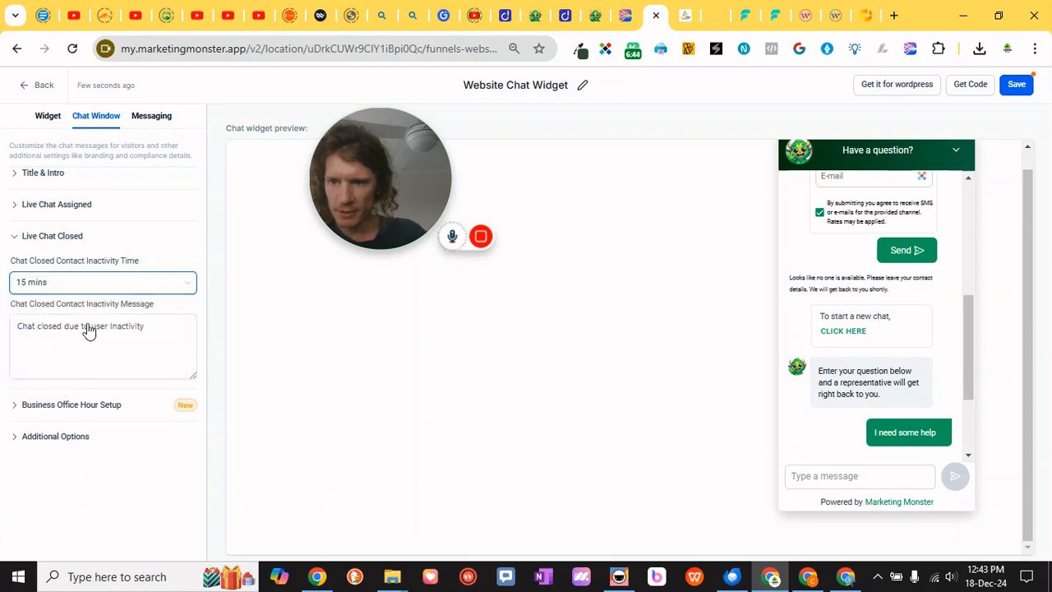
{"action": "left_click", "coordinate": [94, 342]}
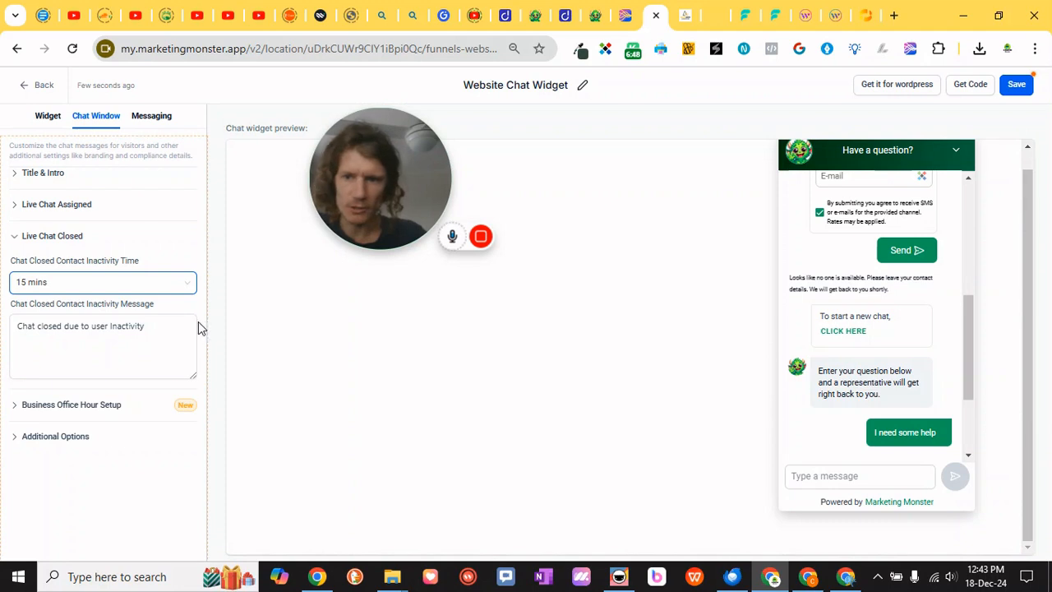
Open Business Office Hour Setup, enable business office hours to review them, then disable them again
{"action": "left_click", "coordinate": [17, 236]}
{"action": "left_click", "coordinate": [18, 267]}
{"action": "left_click", "coordinate": [27, 300]}
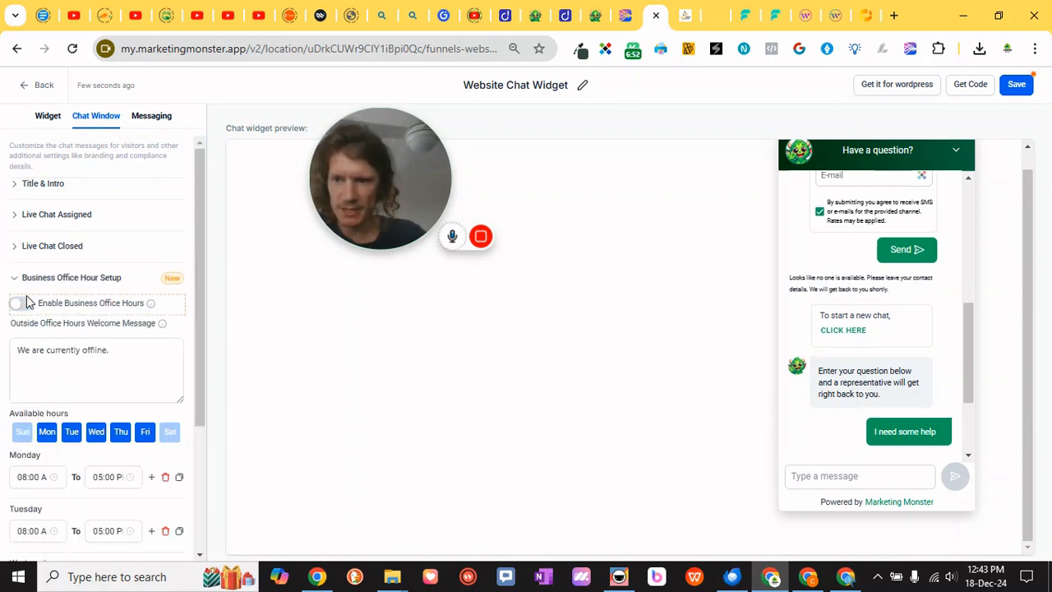
{"action": "scroll", "coordinate": [103, 406], "scroll_direction": "down", "scroll_amount": 3}
{"action": "scroll", "coordinate": [110, 415], "scroll_direction": "up", "scroll_amount": 2}
{"action": "scroll", "coordinate": [111, 415], "scroll_direction": "up", "scroll_amount": 1}
{"action": "left_click", "coordinate": [59, 359]}
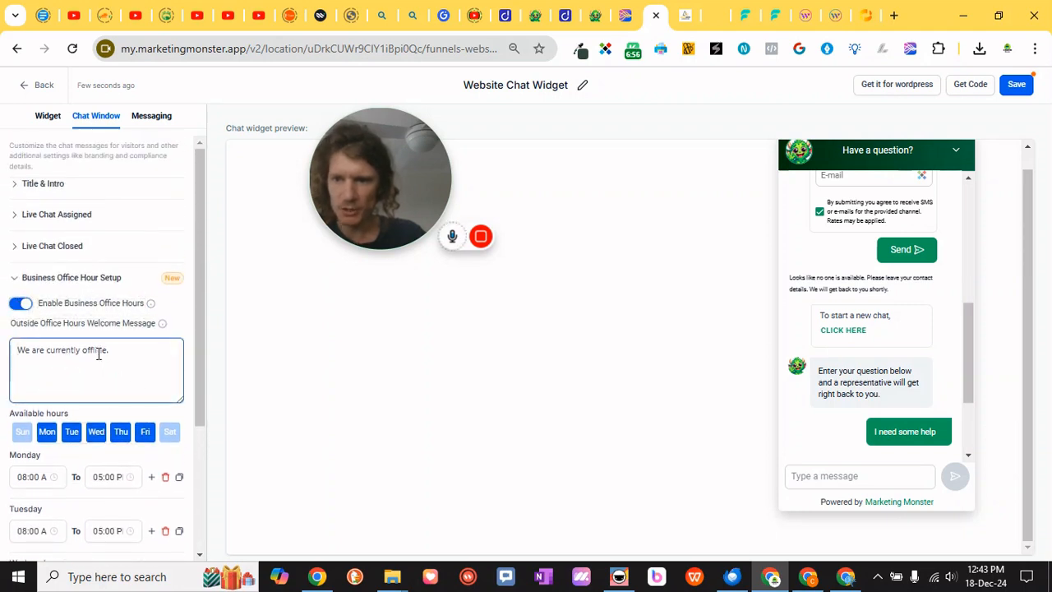
{"action": "triple_click", "coordinate": [78, 350]}
{"action": "left_click", "coordinate": [126, 364]}
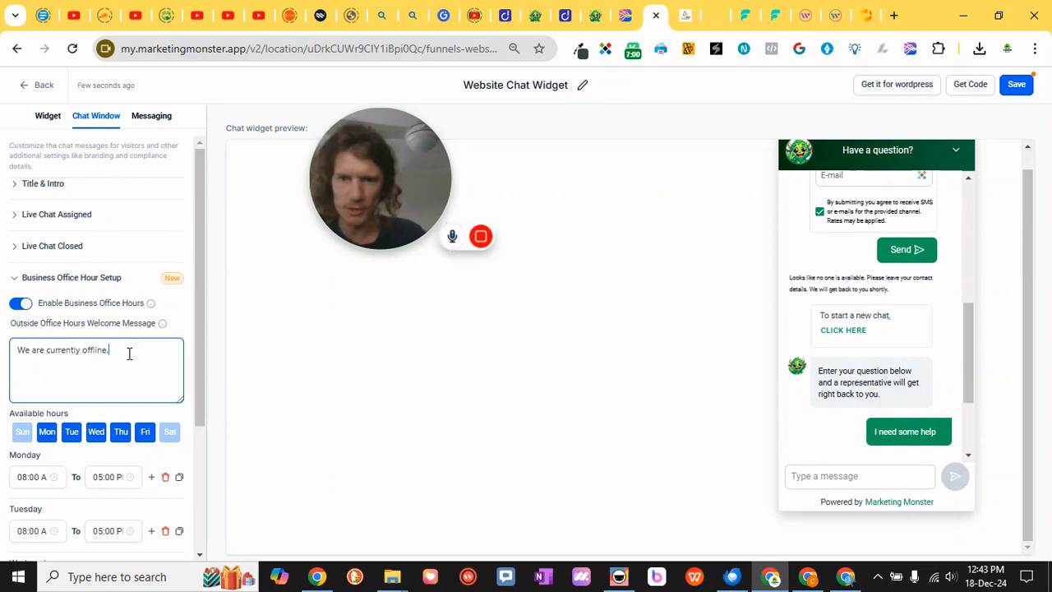
{"action": "left_click", "coordinate": [19, 304]}
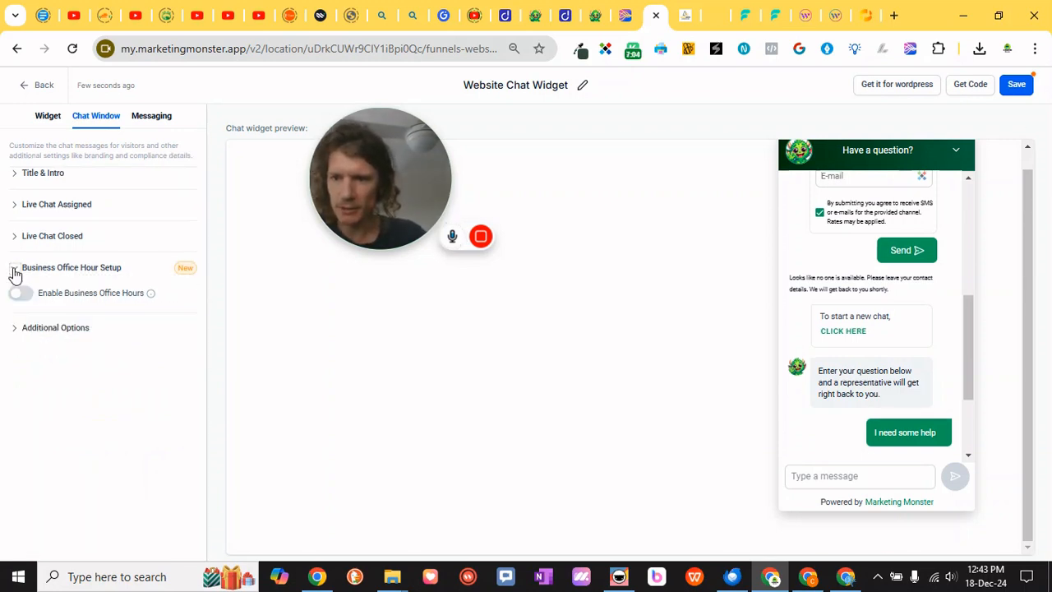
Collapse Business Office Hour Setup and expand Additional Options
{"action": "left_click", "coordinate": [14, 269]}
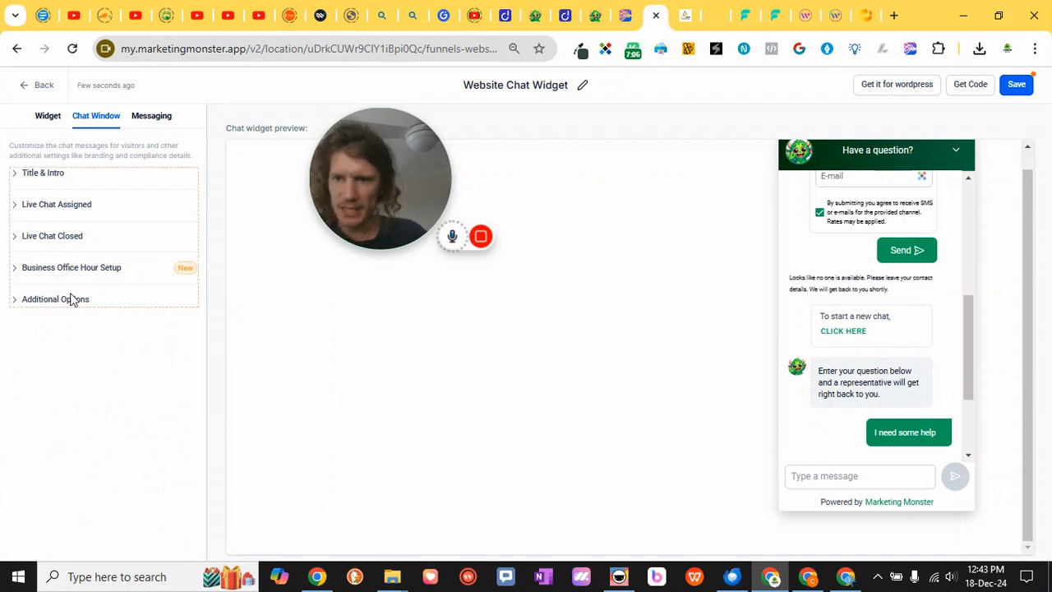
{"action": "left_click", "coordinate": [14, 301]}
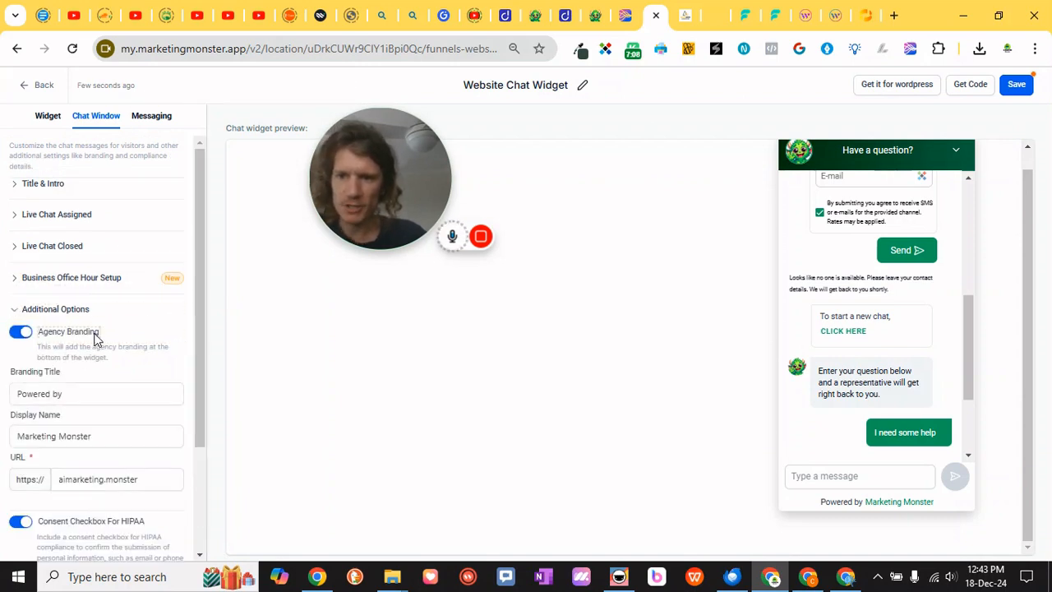
{"action": "scroll", "coordinate": [10, 271], "scroll_direction": "down", "scroll_amount": 1}
{"action": "left_click", "coordinate": [19, 255]}
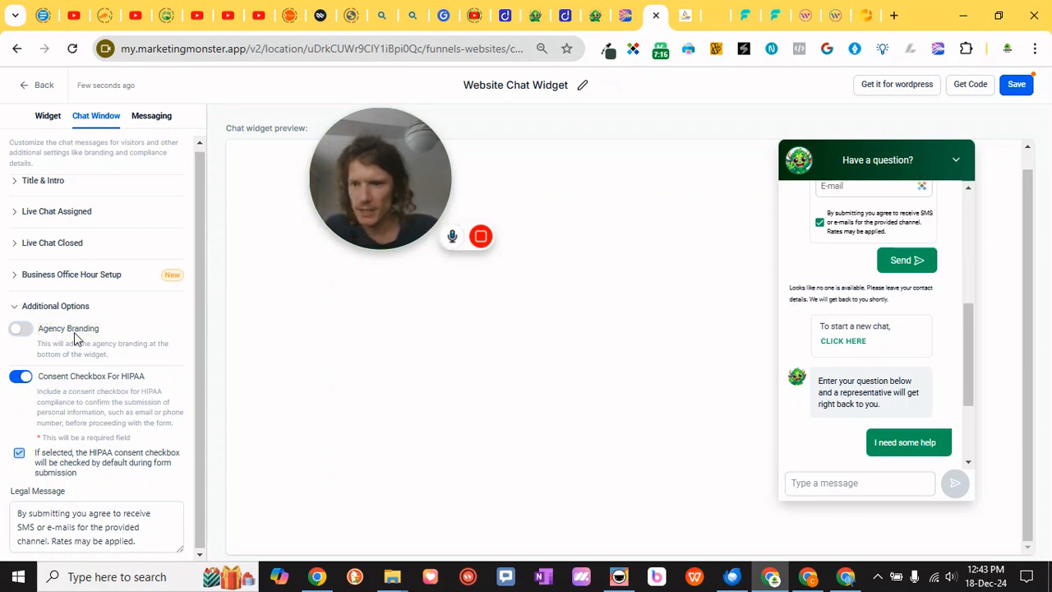
{"action": "left_click", "coordinate": [30, 307]}
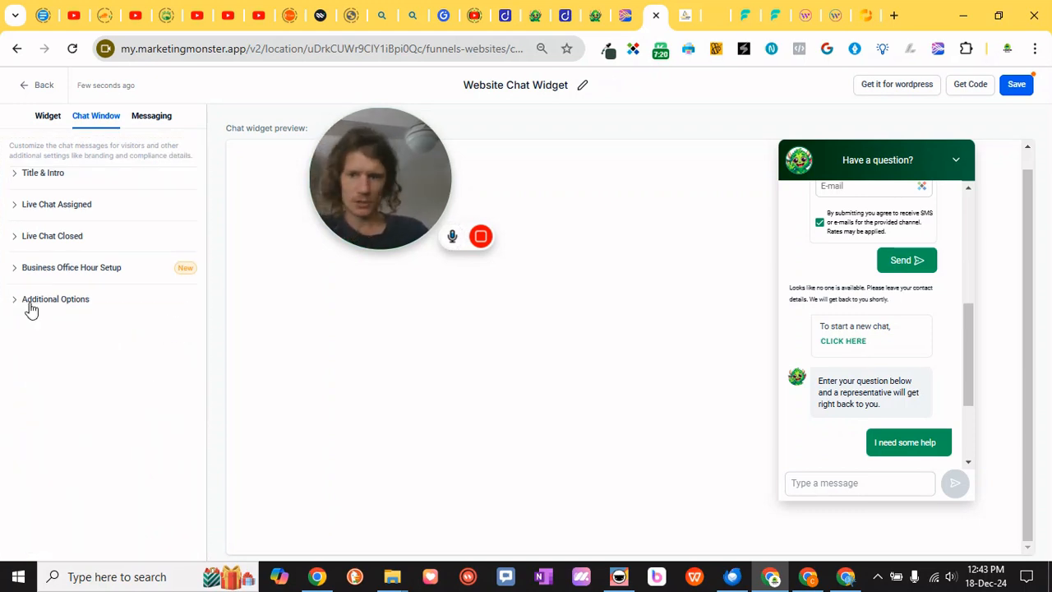
{"action": "left_click", "coordinate": [17, 303]}
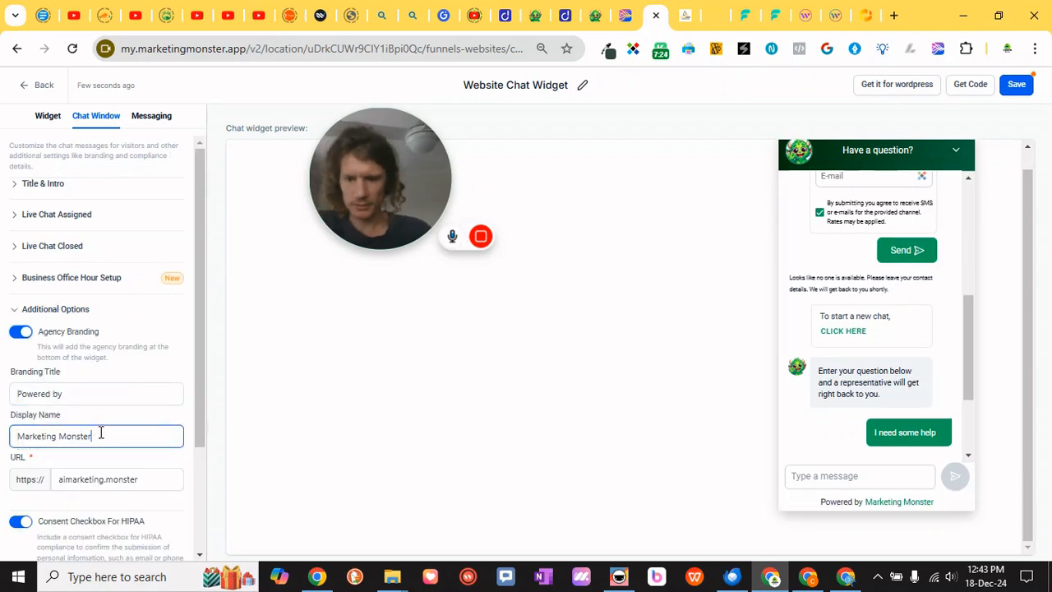
Set the branding Display Name to Marketing Monster App and the branding URL to themonster.app
{"action": "type", "text": "App"}
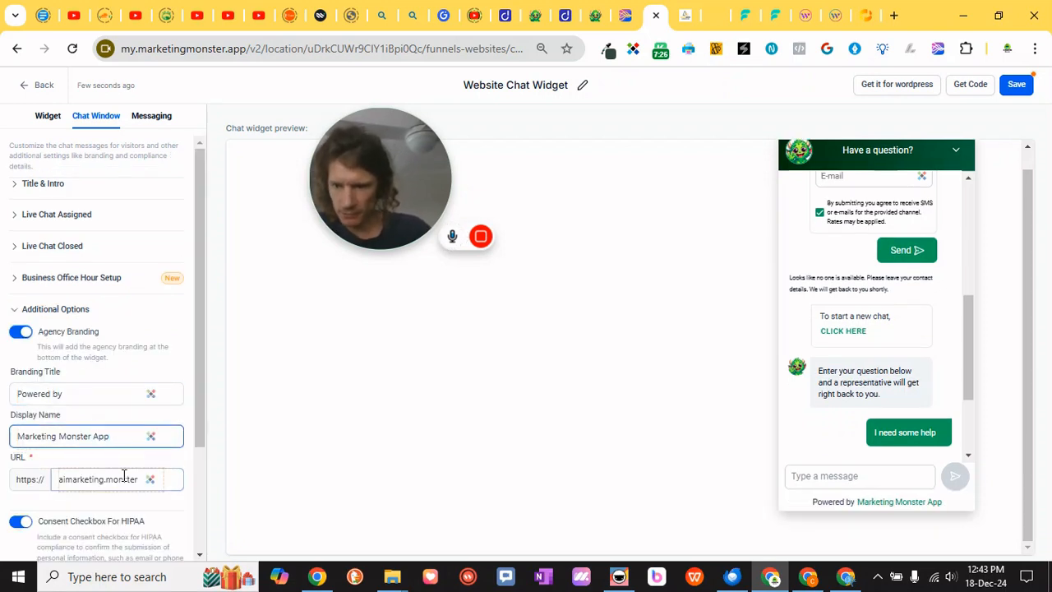
{"action": "left_click", "coordinate": [108, 479]}
{"action": "key", "text": "Delete"}
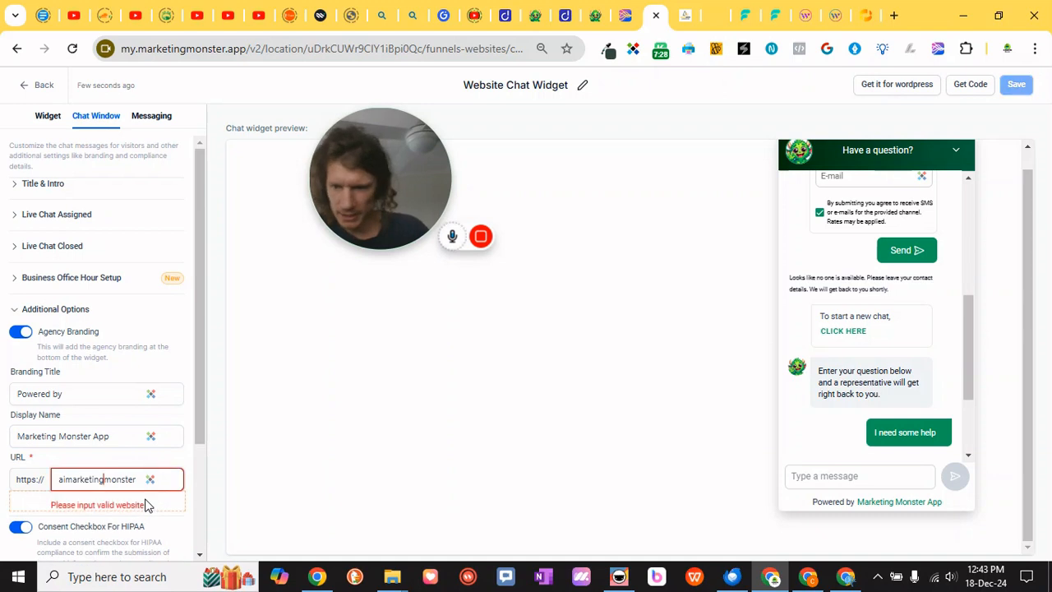
{"action": "type", "text": ".app"}
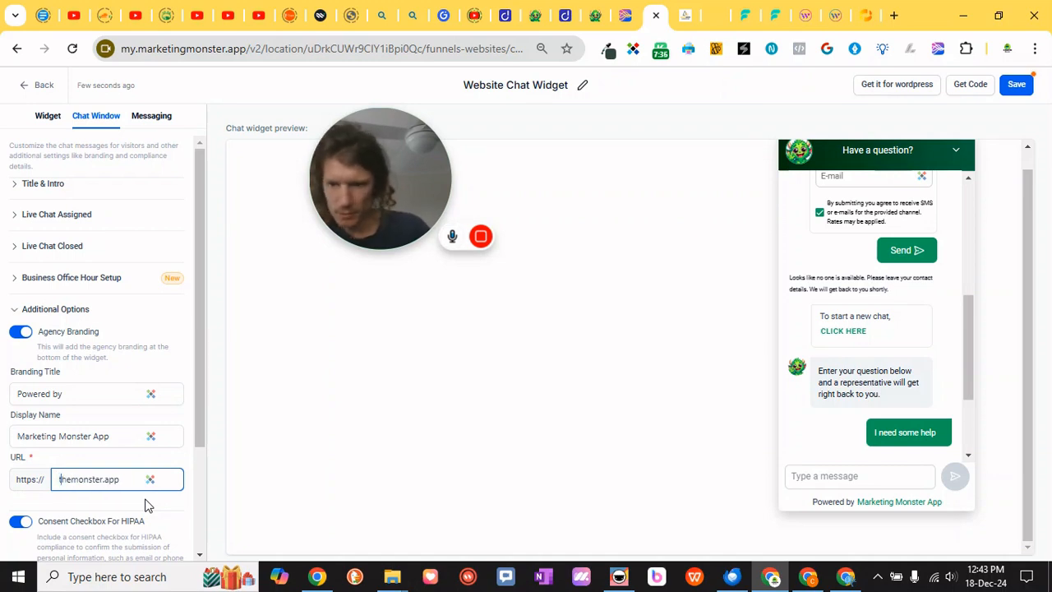
Save the chat widget settings
{"action": "scroll", "coordinate": [147, 505], "scroll_direction": "down", "scroll_amount": 3}
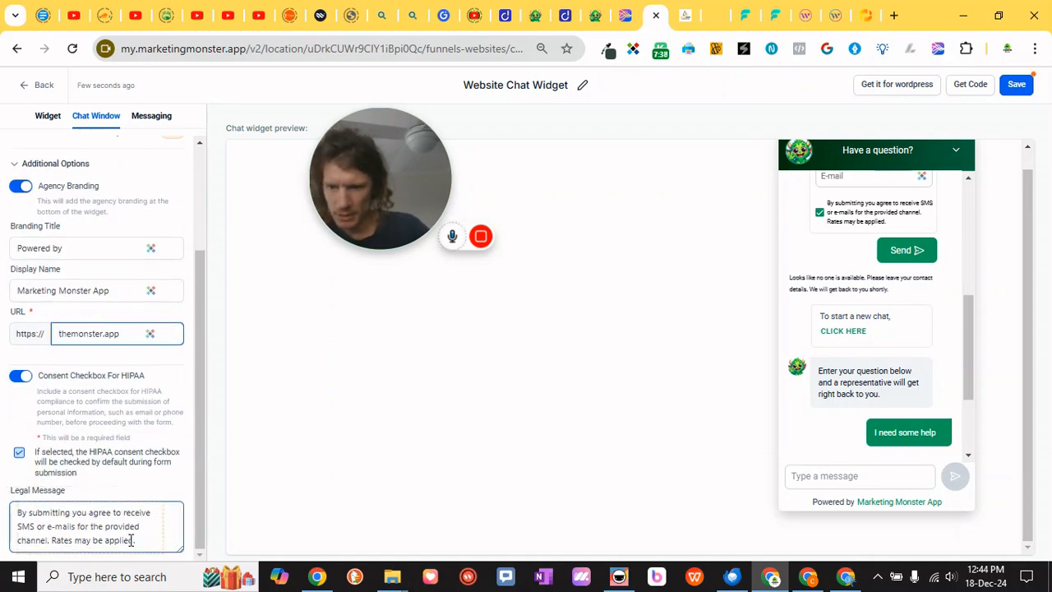
{"action": "scroll", "coordinate": [131, 526], "scroll_direction": "up", "scroll_amount": 3}
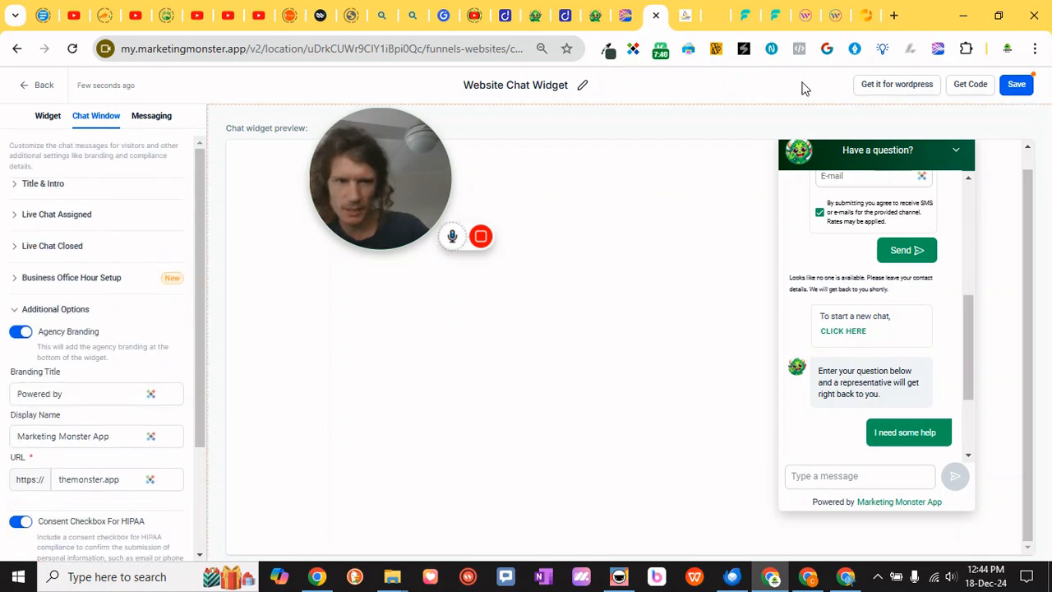
{"action": "left_click", "coordinate": [1015, 84]}
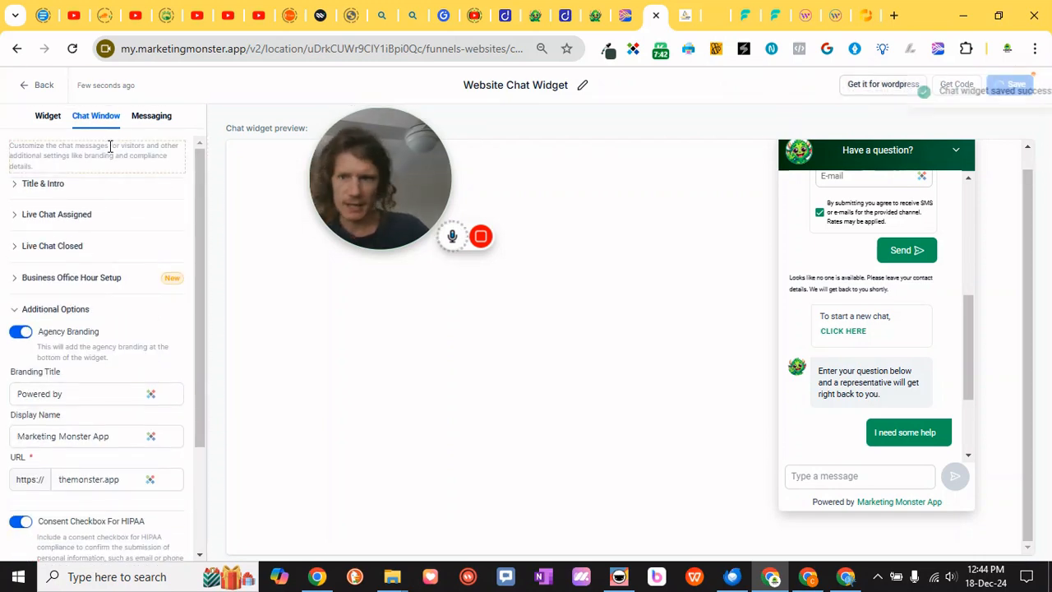
Open the Messaging settings and review the Acknowledgement, Feedback and Chat Ended messages
{"action": "left_click", "coordinate": [151, 117]}
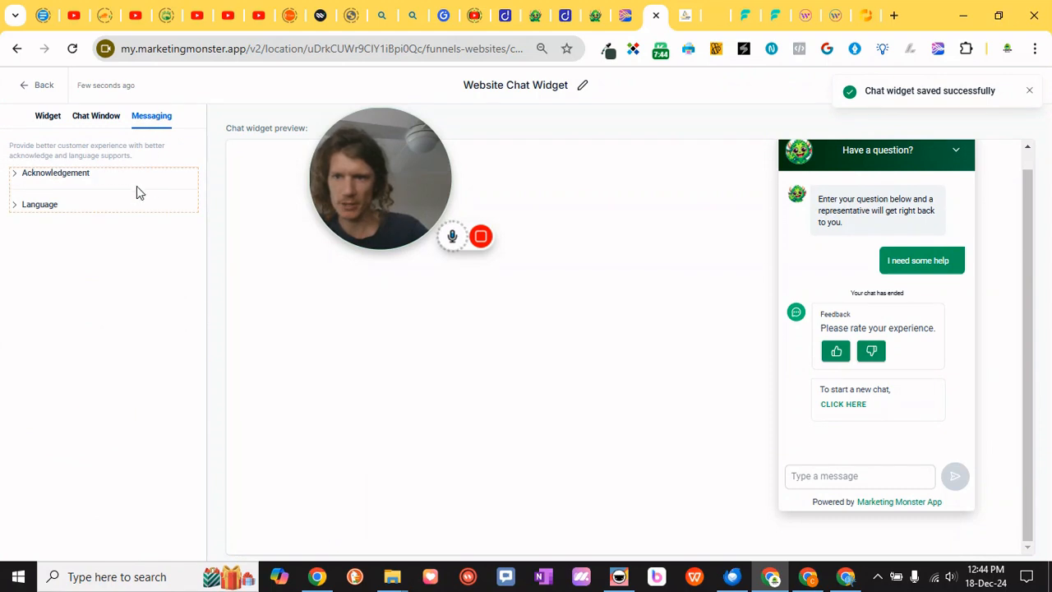
{"action": "left_click", "coordinate": [16, 174]}
{"action": "left_click", "coordinate": [112, 230]}
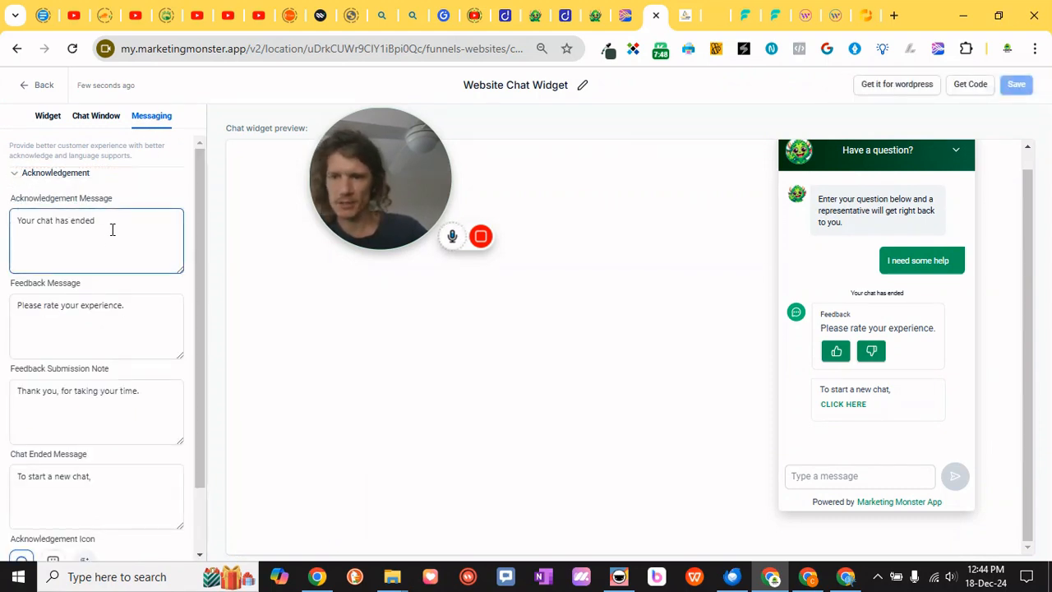
{"action": "scroll", "coordinate": [113, 232], "scroll_direction": "down", "scroll_amount": 1}
{"action": "left_click", "coordinate": [112, 236]}
{"action": "left_click", "coordinate": [116, 292]}
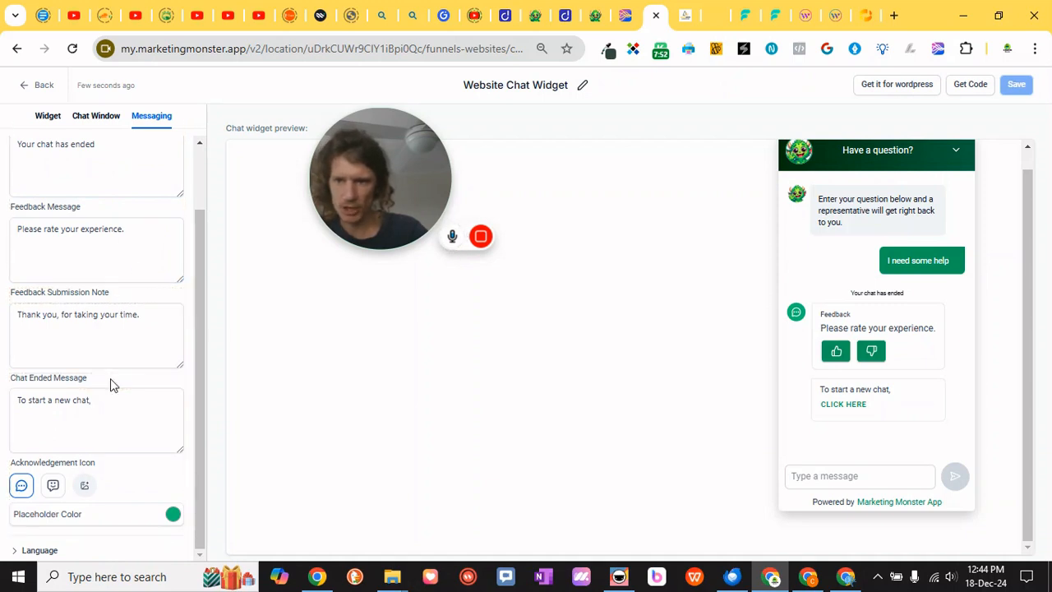
{"action": "scroll", "coordinate": [67, 234], "scroll_direction": "up", "scroll_amount": 1}
{"action": "scroll", "coordinate": [37, 207], "scroll_direction": "down", "scroll_amount": 1}
{"action": "left_click", "coordinate": [134, 396]}
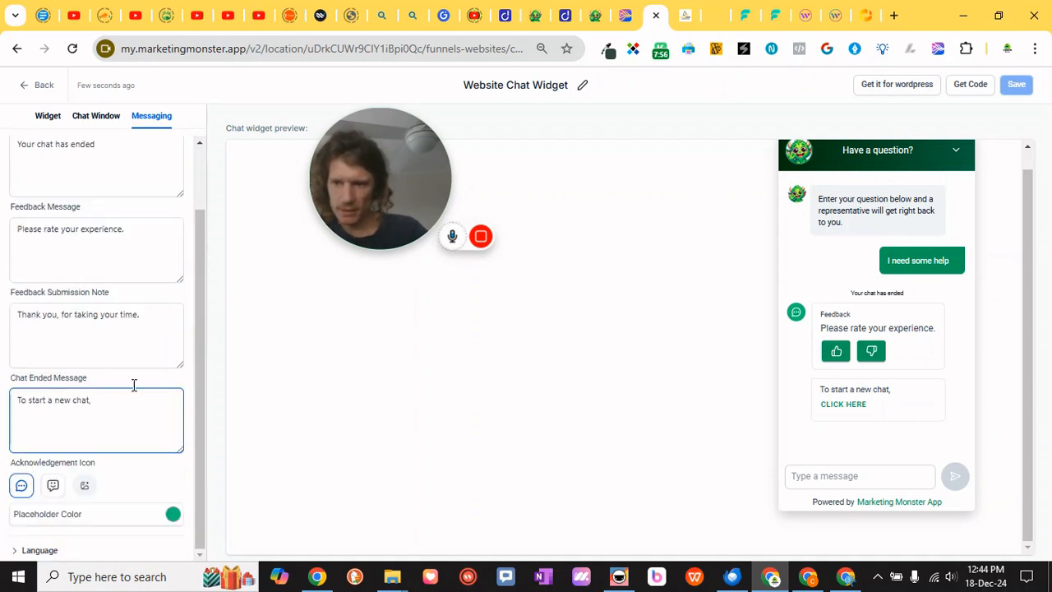
{"action": "left_click", "coordinate": [695, 387]}
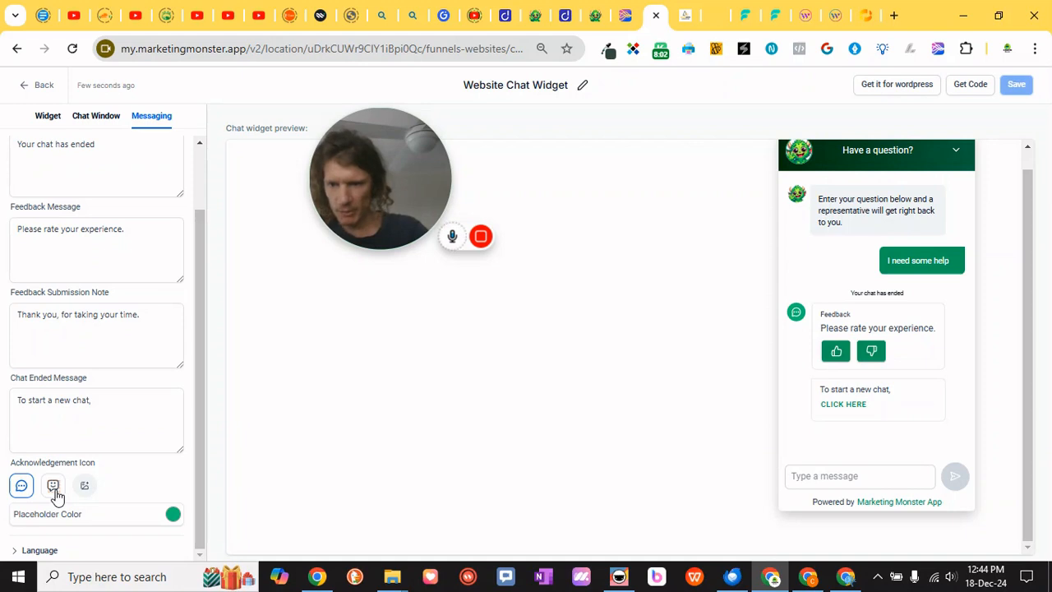
{"action": "left_click", "coordinate": [131, 423]}
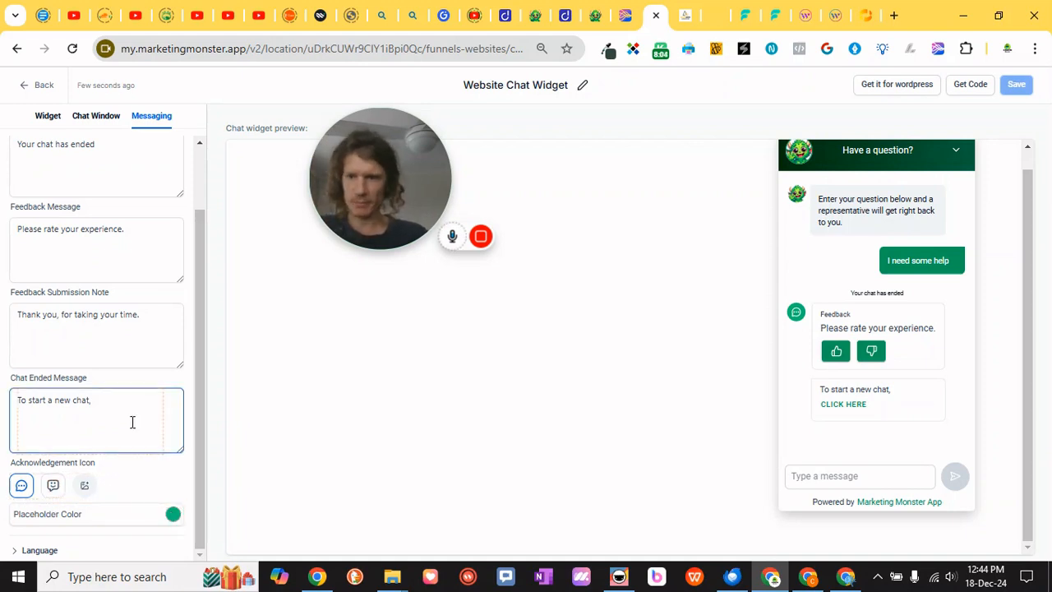
{"action": "scroll", "coordinate": [133, 422], "scroll_direction": "up", "scroll_amount": 1}
{"action": "left_click", "coordinate": [131, 422]}
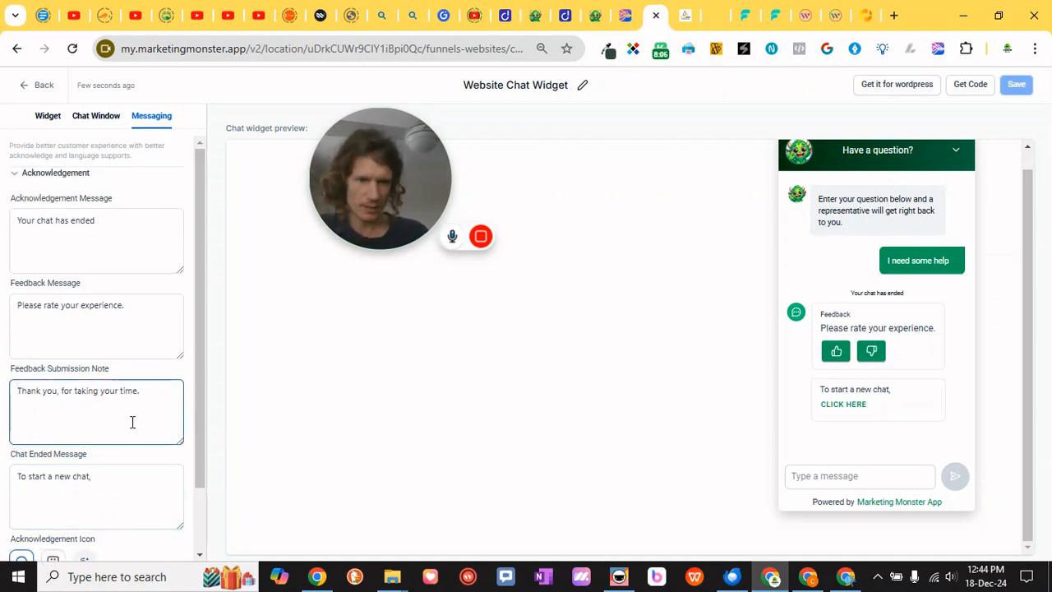
Set the widget language to English (United Kingdom) and save the chat widget
{"action": "left_click", "coordinate": [14, 176]}
{"action": "left_click", "coordinate": [15, 207]}
{"action": "left_click", "coordinate": [89, 256]}
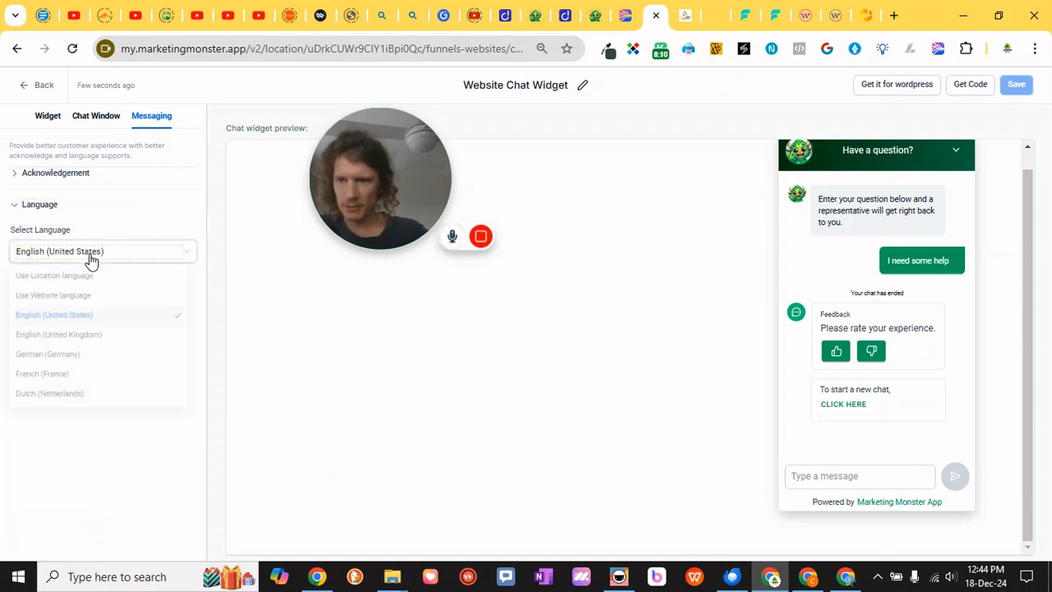
{"action": "left_click", "coordinate": [110, 341]}
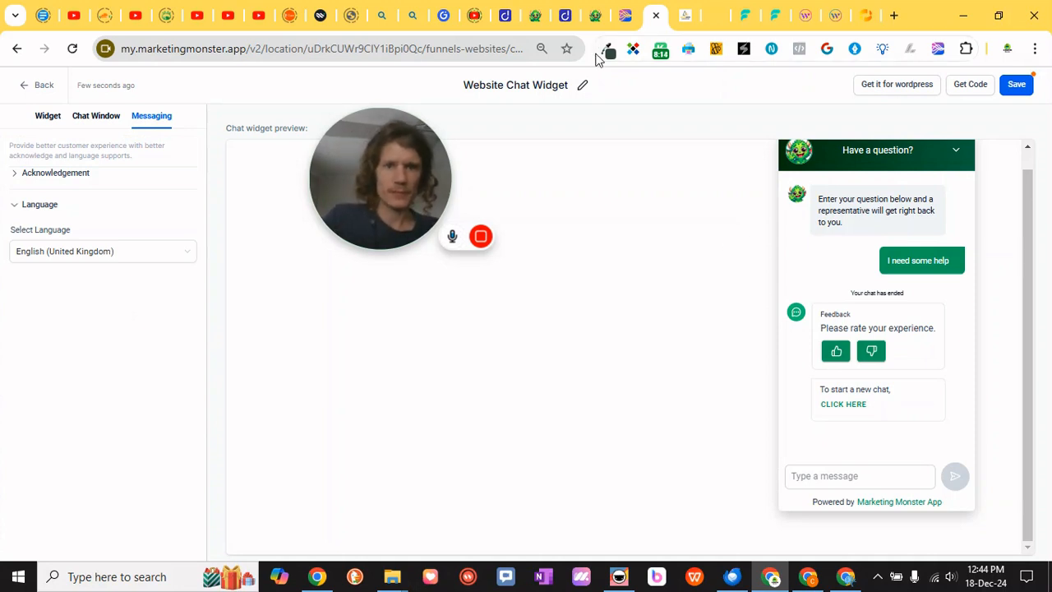
{"action": "left_click", "coordinate": [1019, 85]}
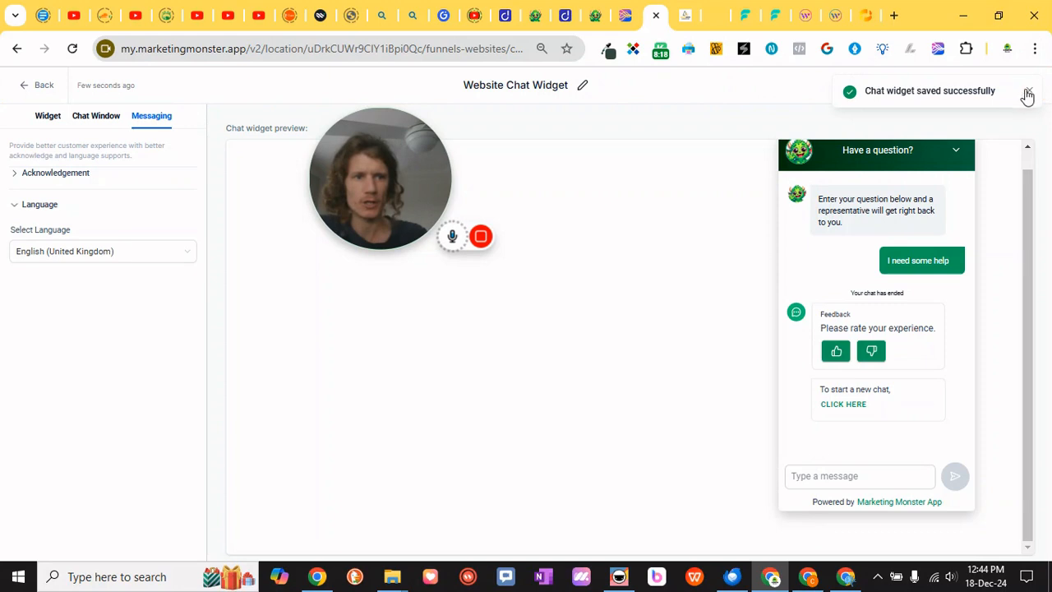
Open the WordPress option and review the LeadConnector plugin page
{"action": "left_click", "coordinate": [896, 85]}
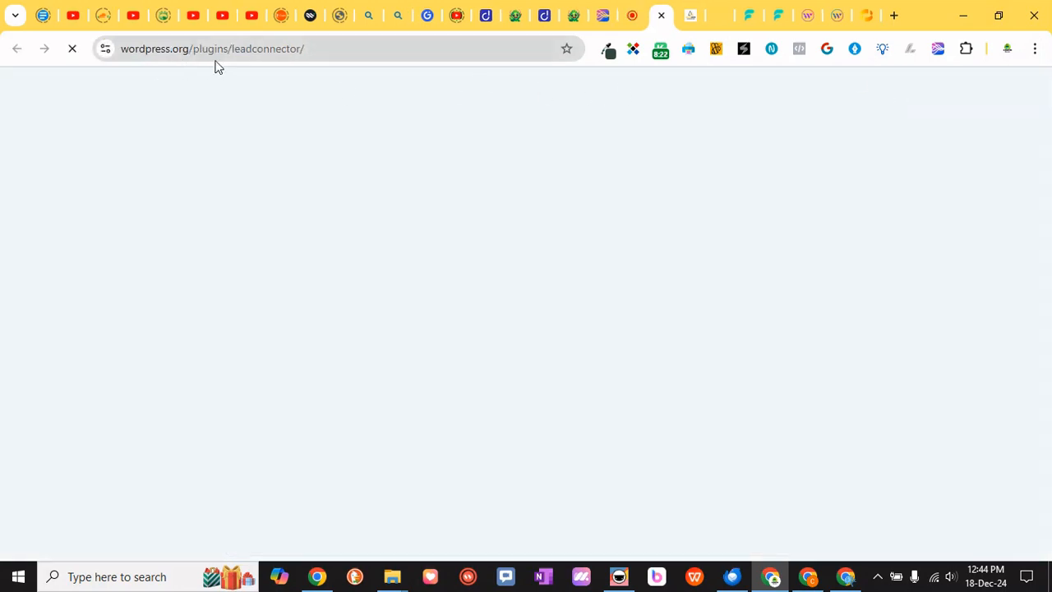
{"action": "scroll", "coordinate": [508, 403], "scroll_direction": "down", "scroll_amount": 4}
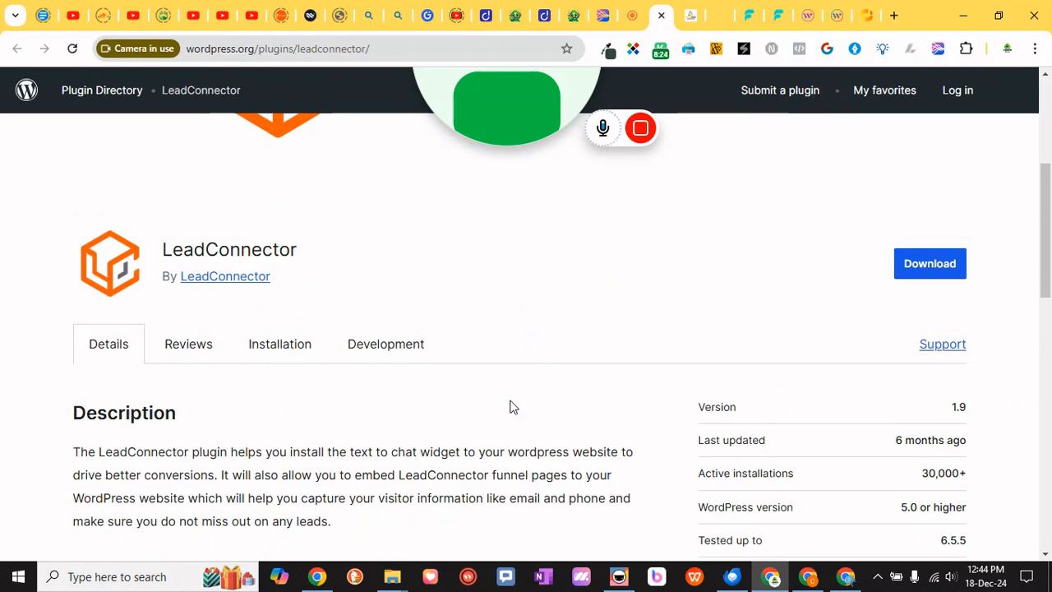
{"action": "scroll", "coordinate": [509, 353], "scroll_direction": "up", "scroll_amount": 4}
{"action": "left_click_drag", "start_coordinate": [512, 110], "coordinate": [429, 179]}
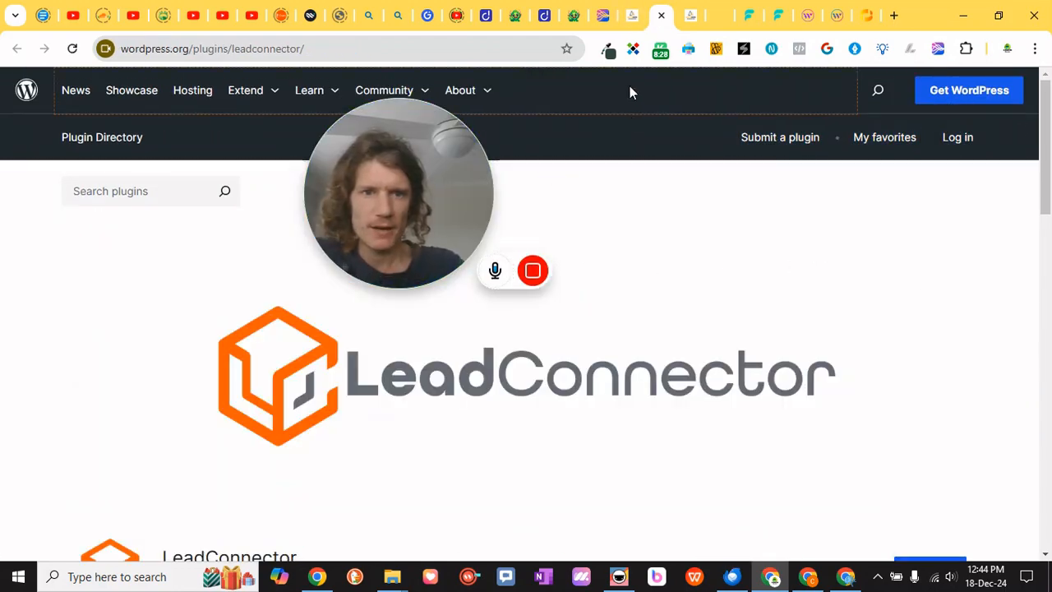
Return to the widget editor, open Get Code, compare the Via GTM version and copy the Via Code embed script
{"action": "left_click", "coordinate": [633, 20]}
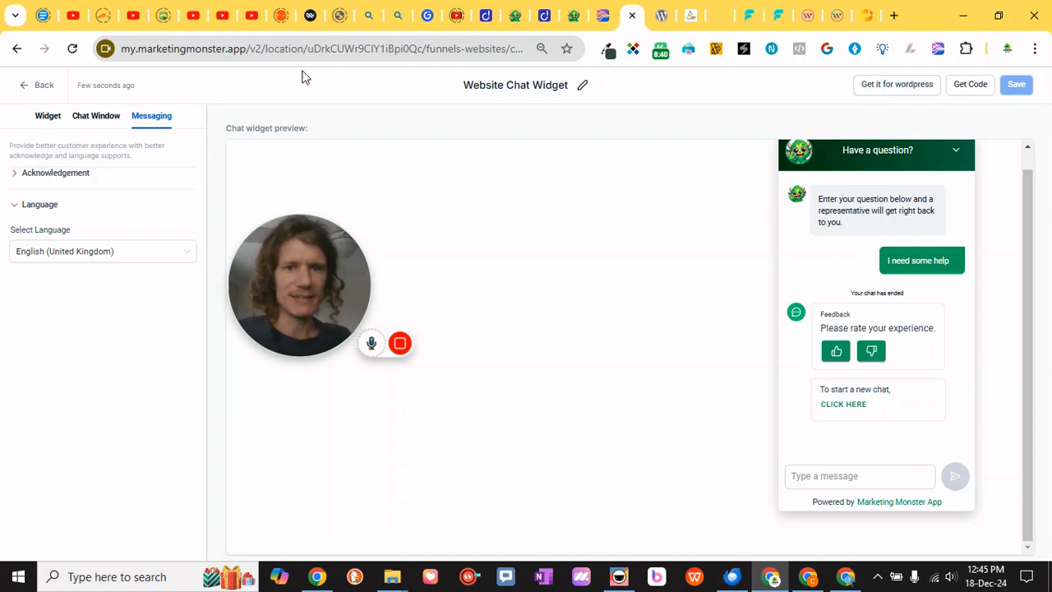
{"action": "left_click", "coordinate": [969, 86]}
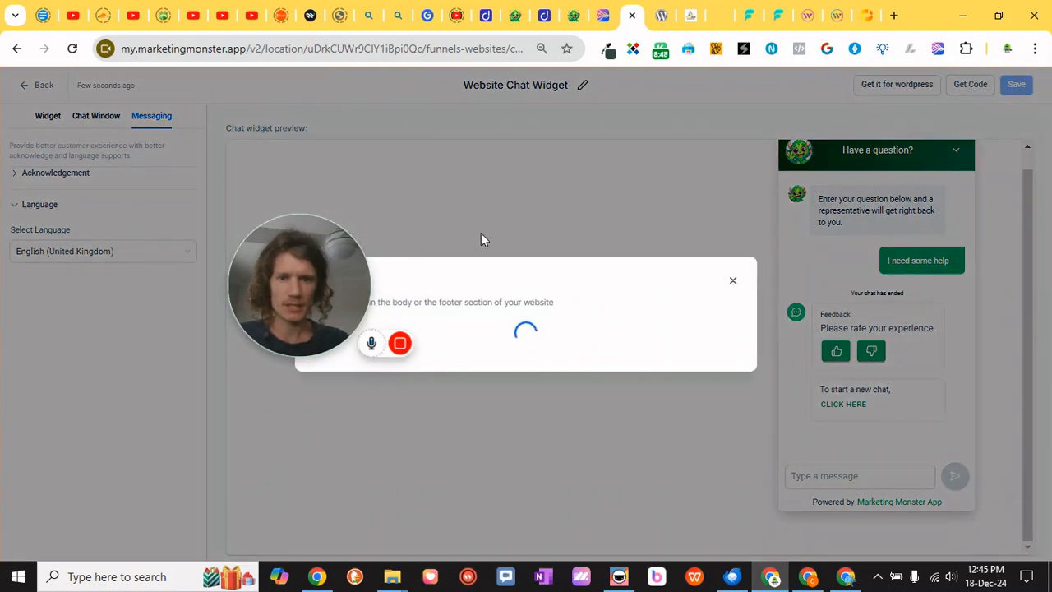
{"action": "left_click_drag", "start_coordinate": [317, 287], "coordinate": [159, 418]}
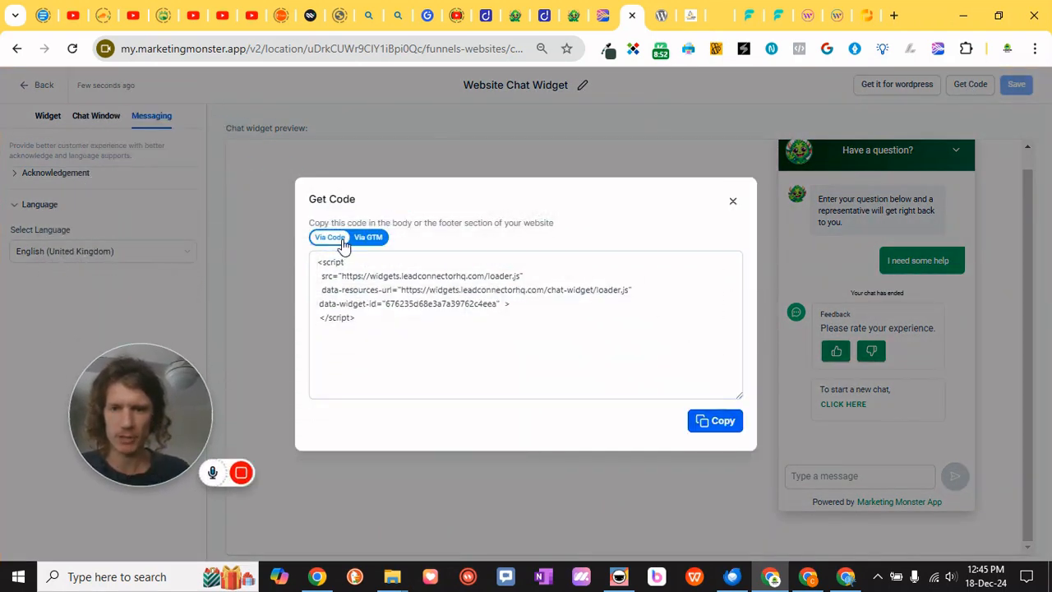
{"action": "left_click", "coordinate": [394, 317]}
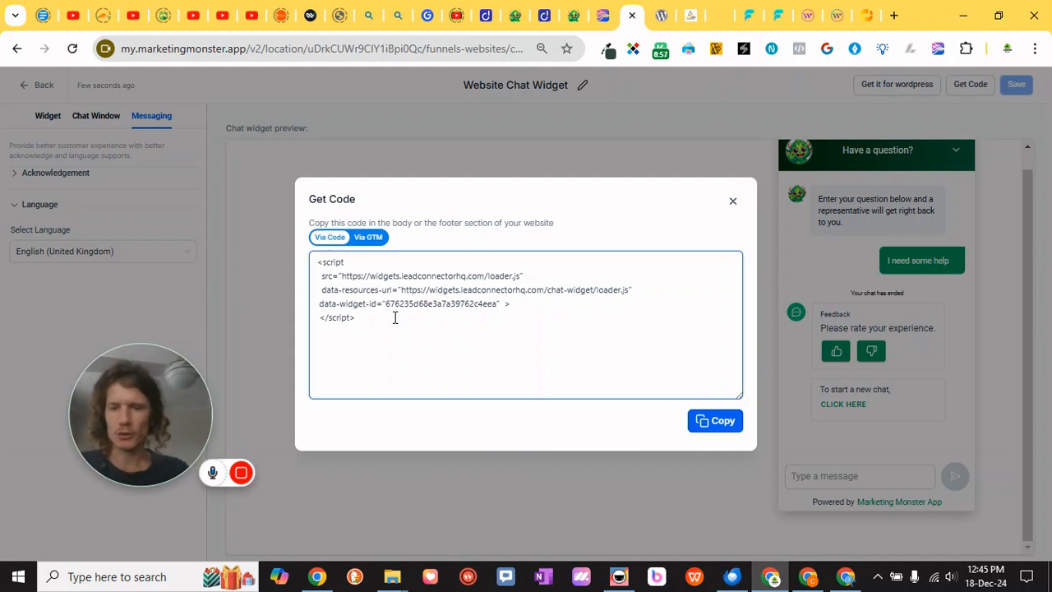
{"action": "left_click_drag", "start_coordinate": [395, 317], "coordinate": [318, 261]}
{"action": "left_click", "coordinate": [434, 334]}
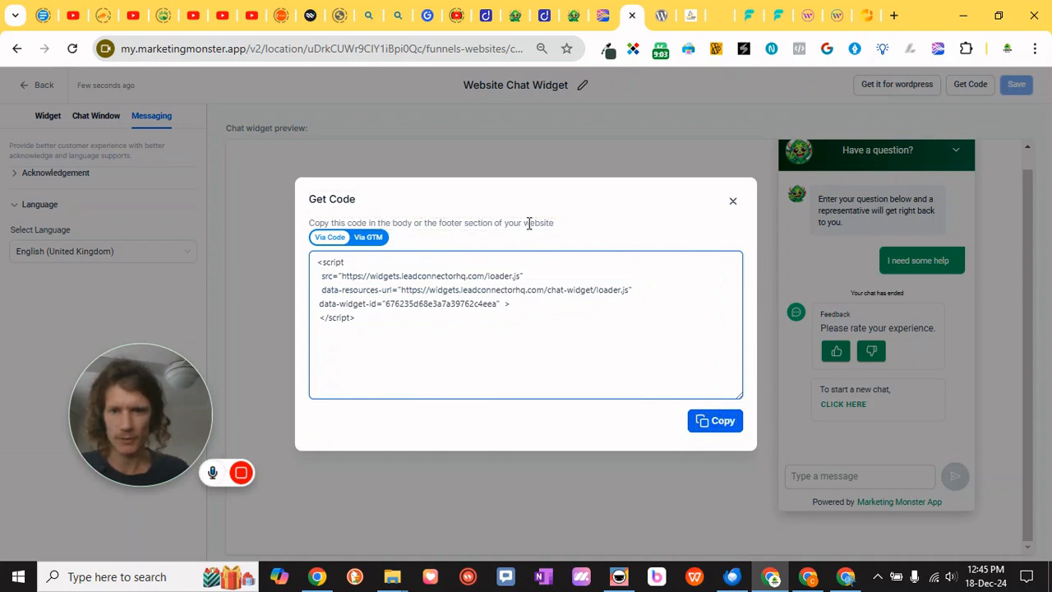
{"action": "left_click", "coordinate": [715, 421]}
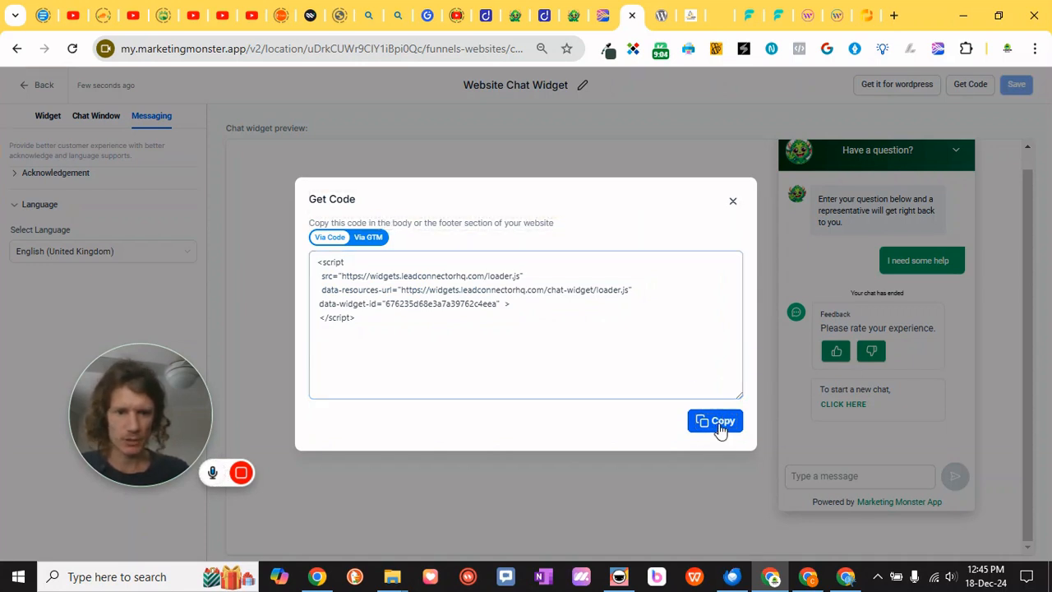
{"action": "left_click", "coordinate": [380, 238]}
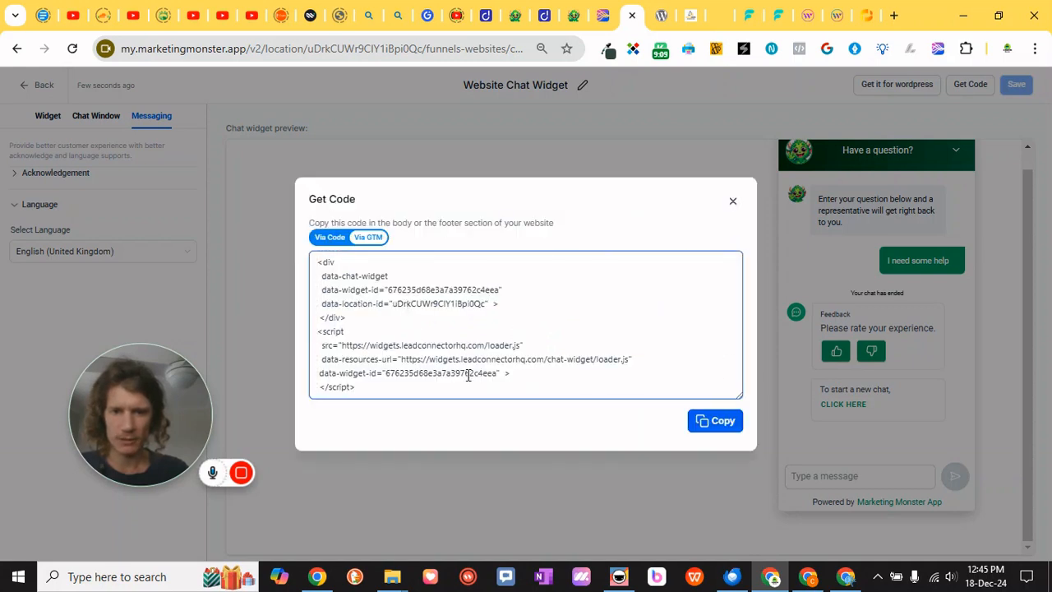
{"action": "left_click", "coordinate": [345, 237]}
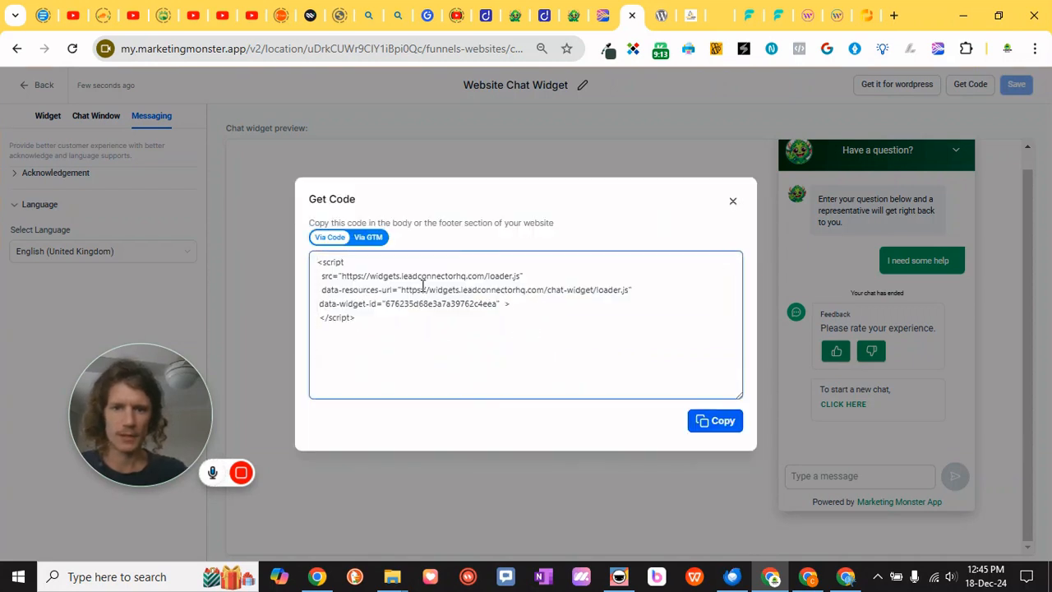
{"action": "left_click", "coordinate": [715, 422]}
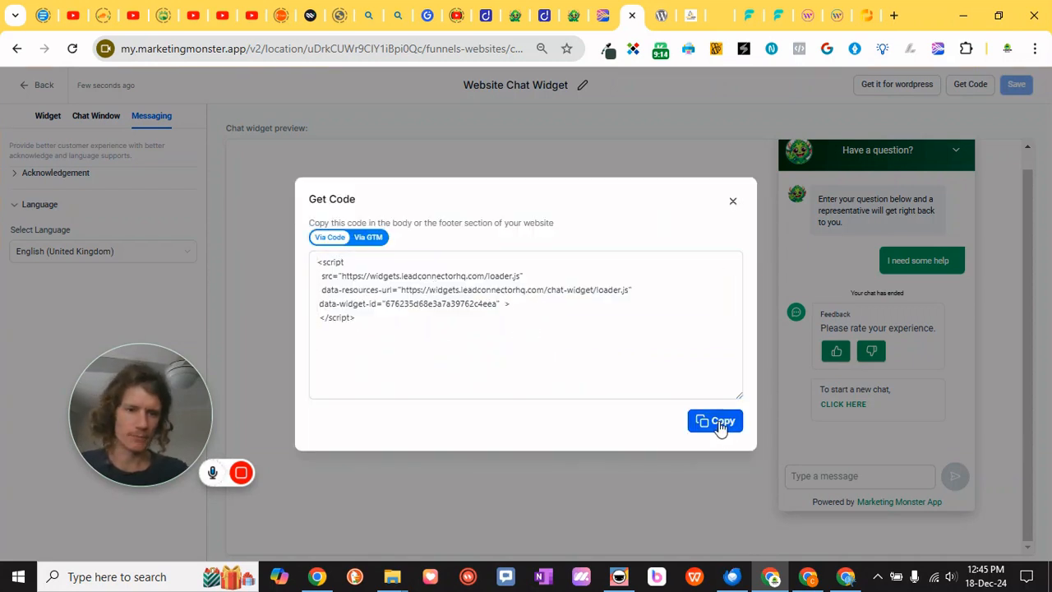
Switch to the Dorik site builder and open the Advanced site settings showing the Header Code field
{"action": "left_click", "coordinate": [545, 17]}
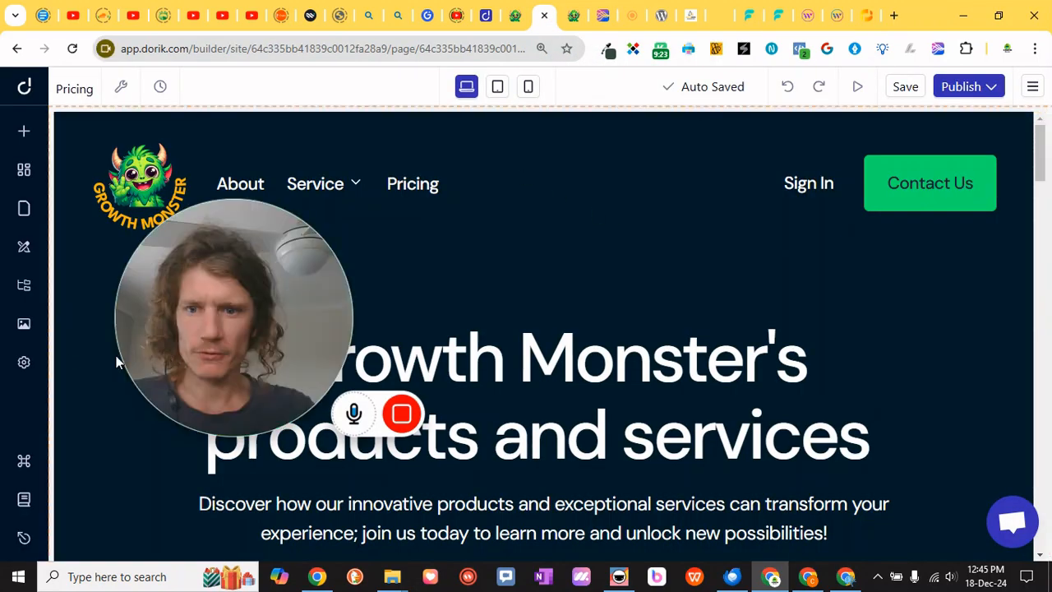
{"action": "mouse_move", "coordinate": [220, 315]}
{"action": "left_mouse_down"}
{"action": "mouse_move", "coordinate": [203, 246]}
{"action": "mouse_move", "coordinate": [208, 317]}
{"action": "left_mouse_up"}
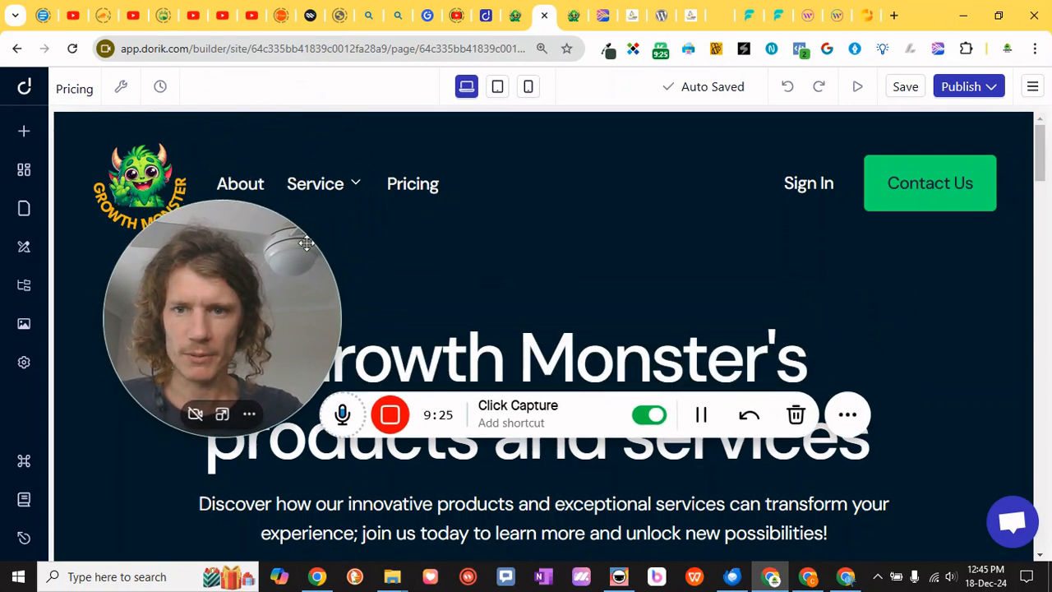
{"action": "left_click", "coordinate": [24, 364]}
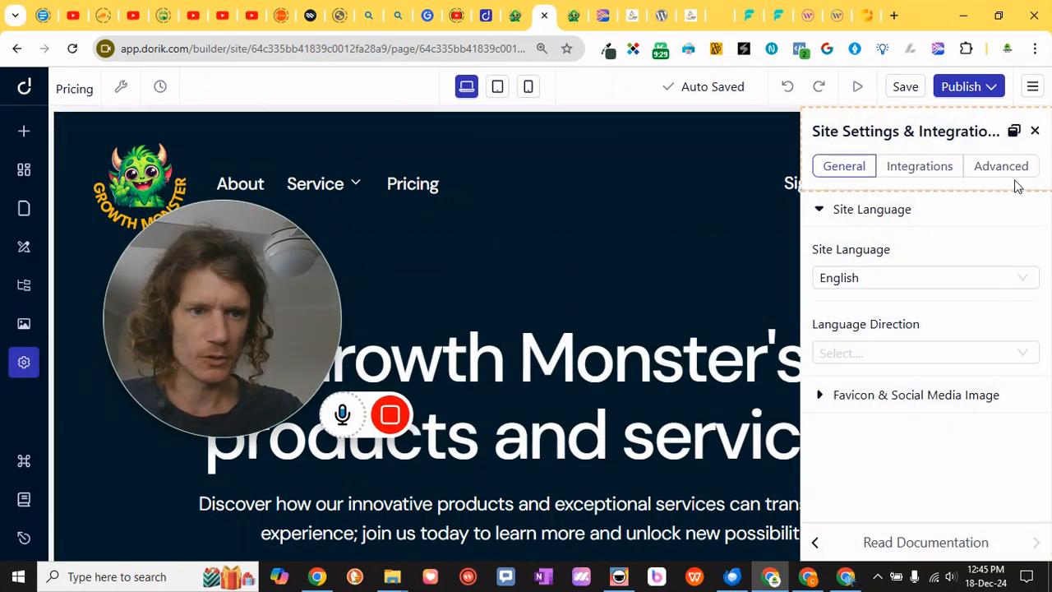
{"action": "left_click", "coordinate": [1021, 168]}
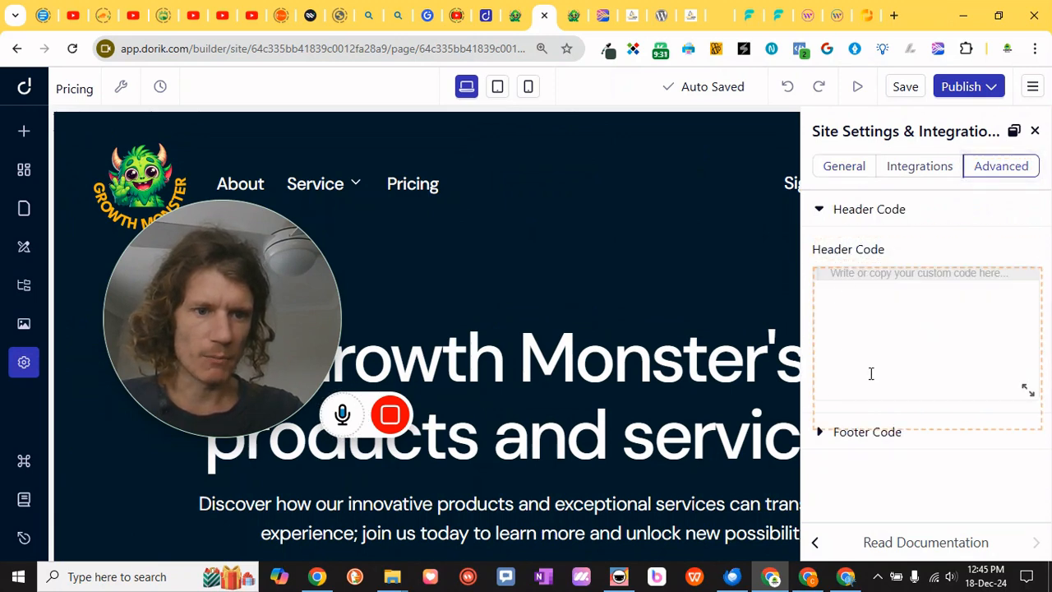
Open the Footer Code section and replace its existing script with the copied chat widget embed code
{"action": "left_click", "coordinate": [822, 433]}
{"action": "scroll", "coordinate": [863, 436], "scroll_direction": "down", "scroll_amount": 2}
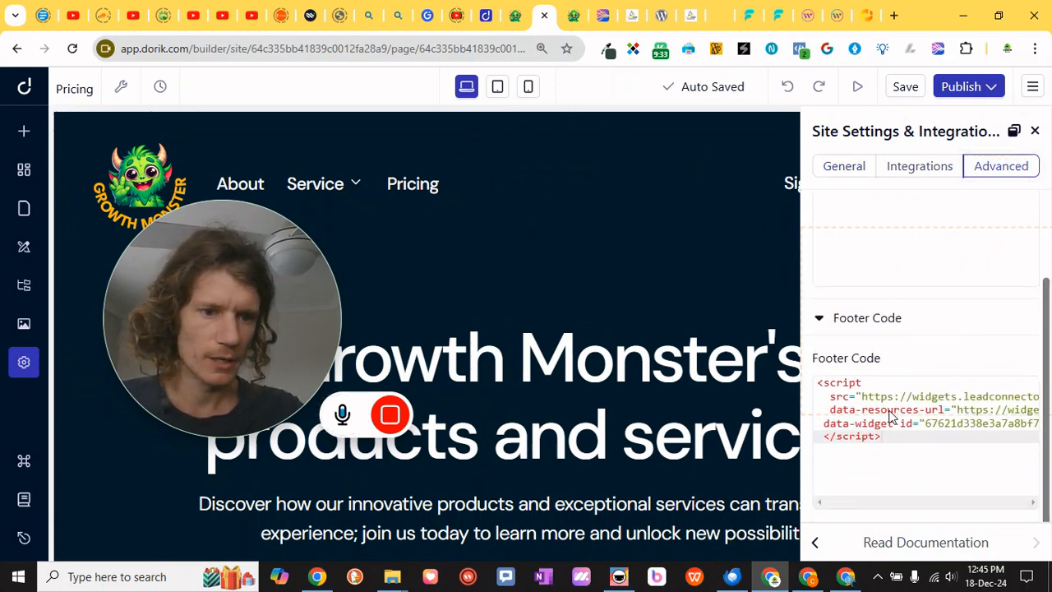
{"action": "left_click_drag", "start_coordinate": [899, 440], "coordinate": [806, 383]}
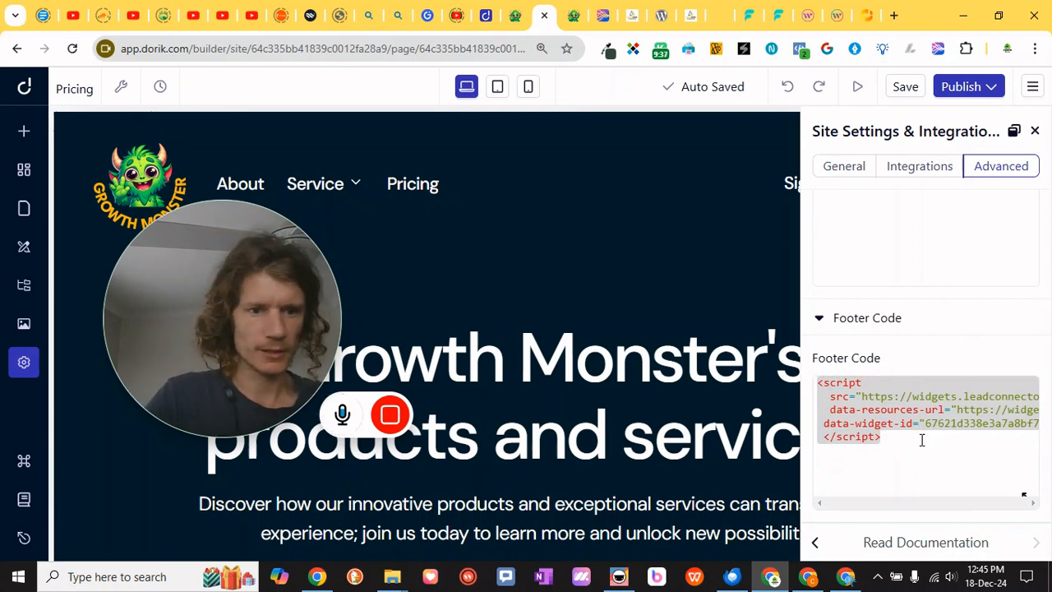
{"action": "key", "text": "ctrl+v"}
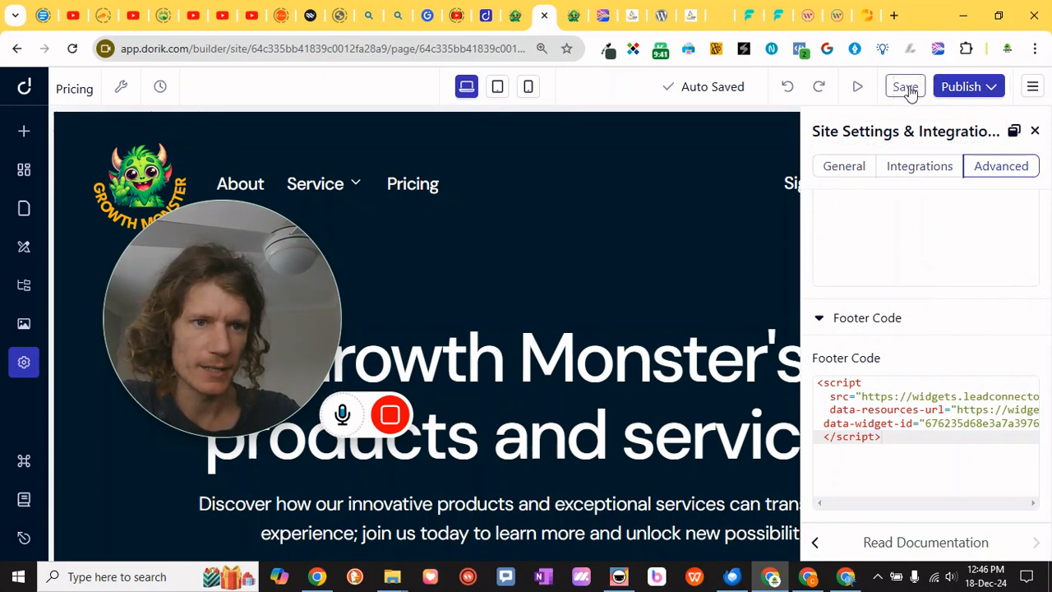
Save the site and publish it to the subdomain
{"action": "left_click", "coordinate": [967, 87]}
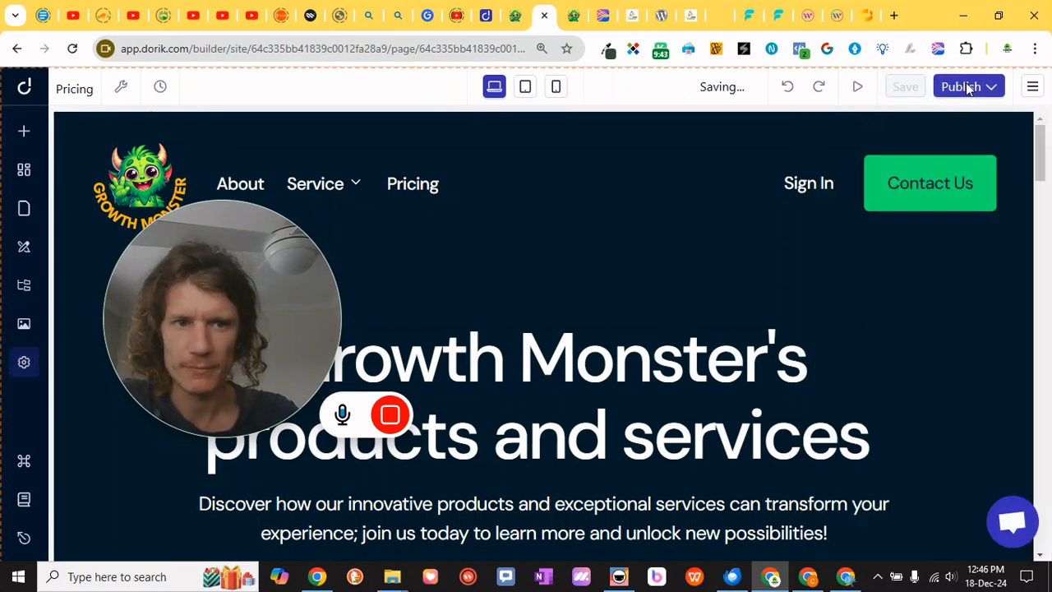
{"action": "left_click", "coordinate": [961, 322]}
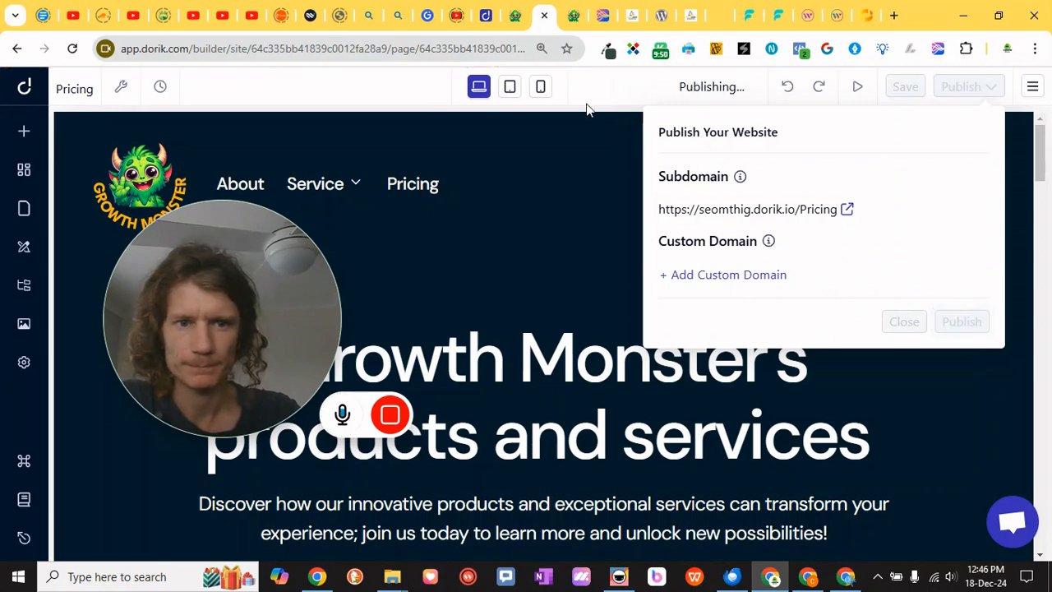
Reload the live contact page and open and close the chat widget to test it
{"action": "left_click", "coordinate": [574, 18]}
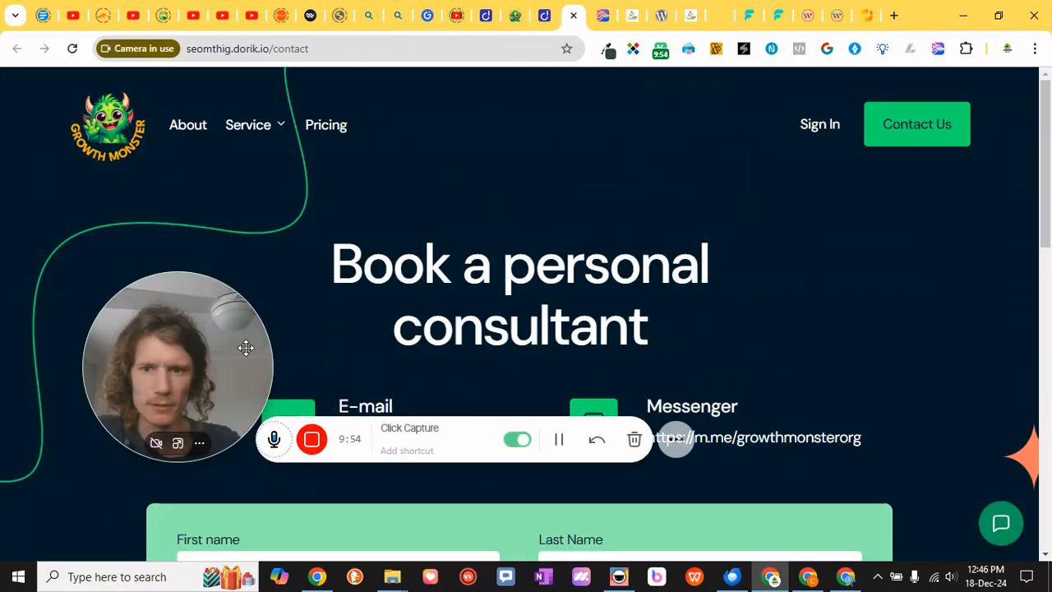
{"action": "left_click", "coordinate": [72, 49]}
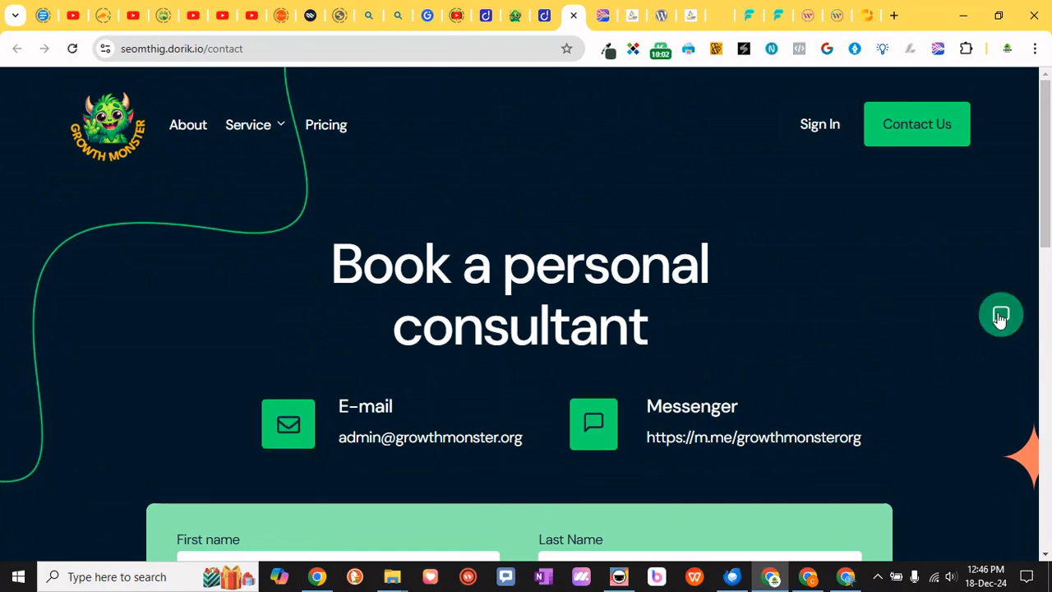
{"action": "left_click", "coordinate": [999, 319]}
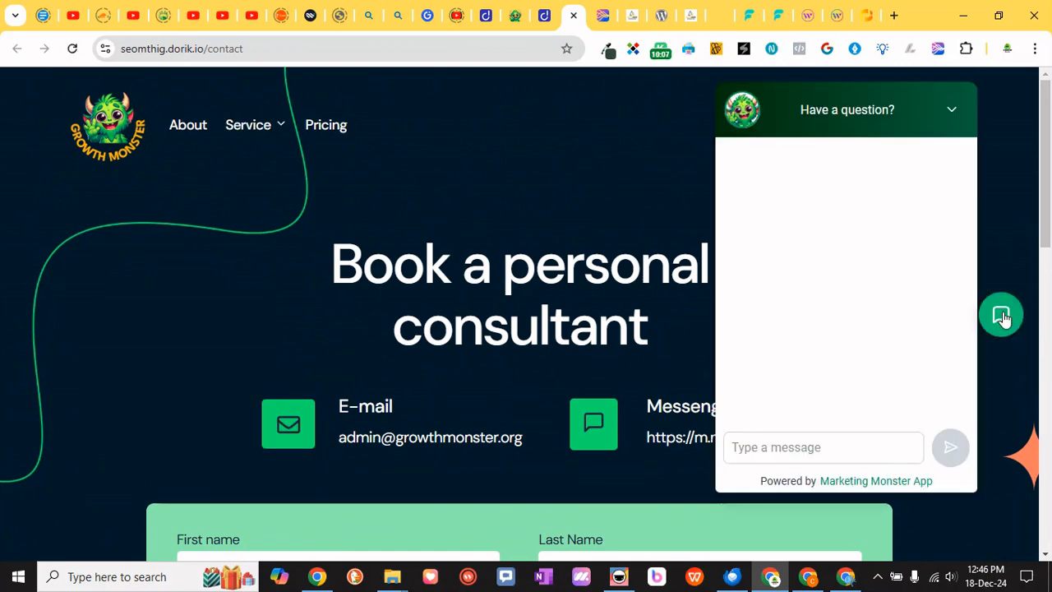
{"action": "left_click", "coordinate": [1000, 319]}
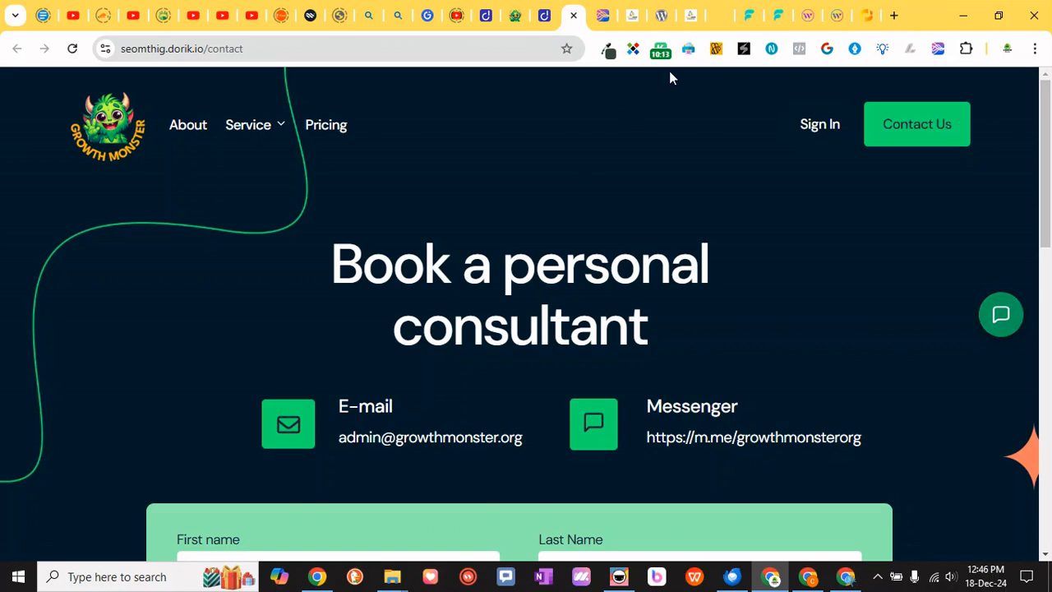
Return to the Website Chat Widget editor and review its Widget styles and Chat Window settings
{"action": "left_click", "coordinate": [691, 18]}
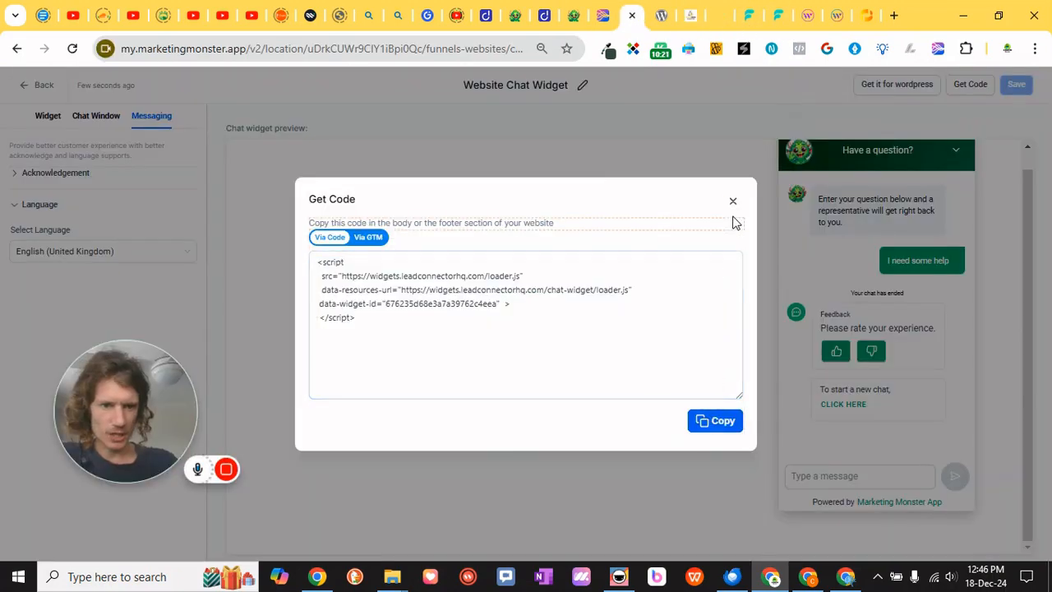
{"action": "left_click", "coordinate": [733, 201]}
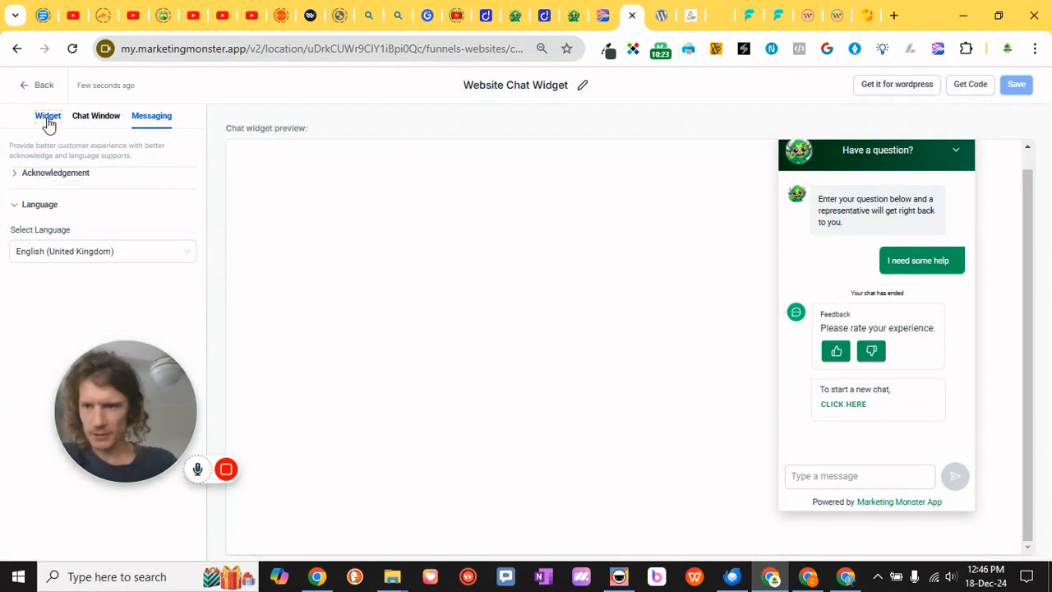
{"action": "left_click", "coordinate": [48, 119]}
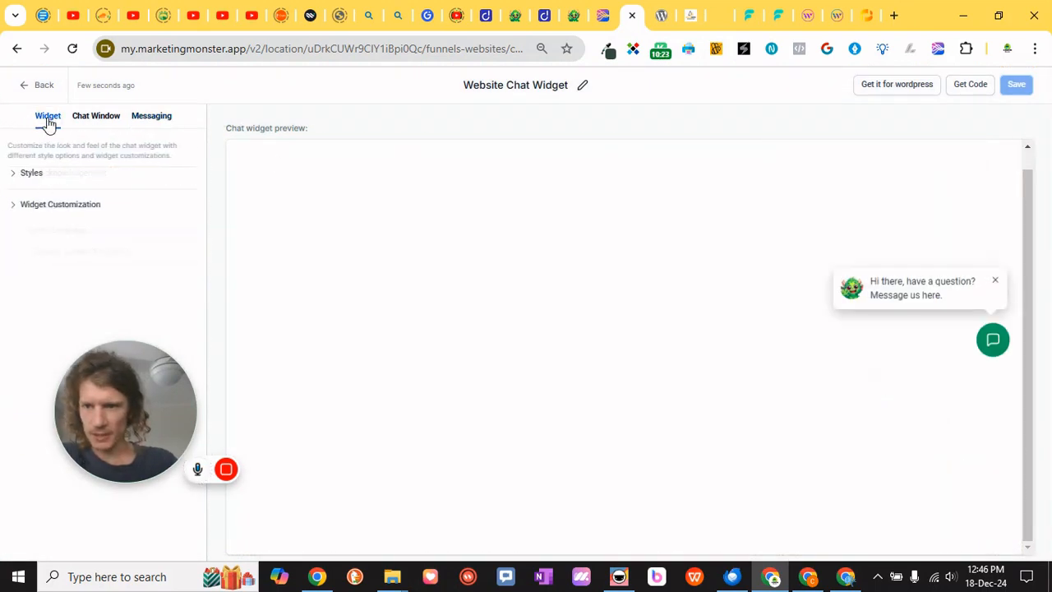
{"action": "left_click", "coordinate": [16, 179]}
{"action": "left_click_drag", "start_coordinate": [94, 364], "coordinate": [374, 306]}
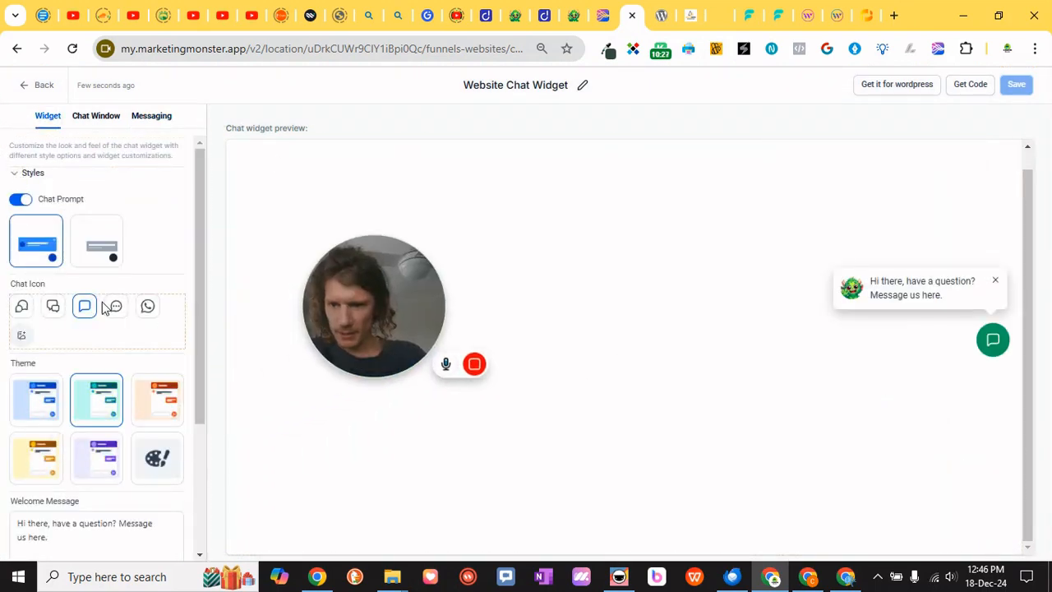
{"action": "scroll", "coordinate": [115, 321], "scroll_direction": "down", "scroll_amount": 3}
{"action": "left_click", "coordinate": [96, 116]}
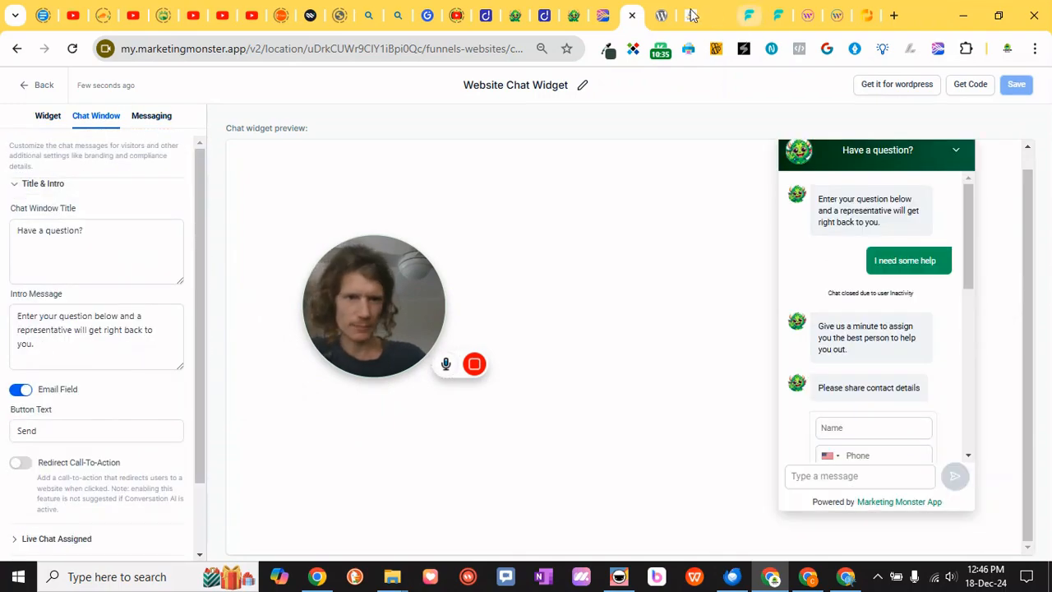
Check the chat widget on the live About page by opening and closing it
{"action": "left_click", "coordinate": [515, 15]}
{"action": "scroll", "coordinate": [873, 322], "scroll_direction": "down", "scroll_amount": 5}
{"action": "scroll", "coordinate": [873, 321], "scroll_direction": "up", "scroll_amount": 6}
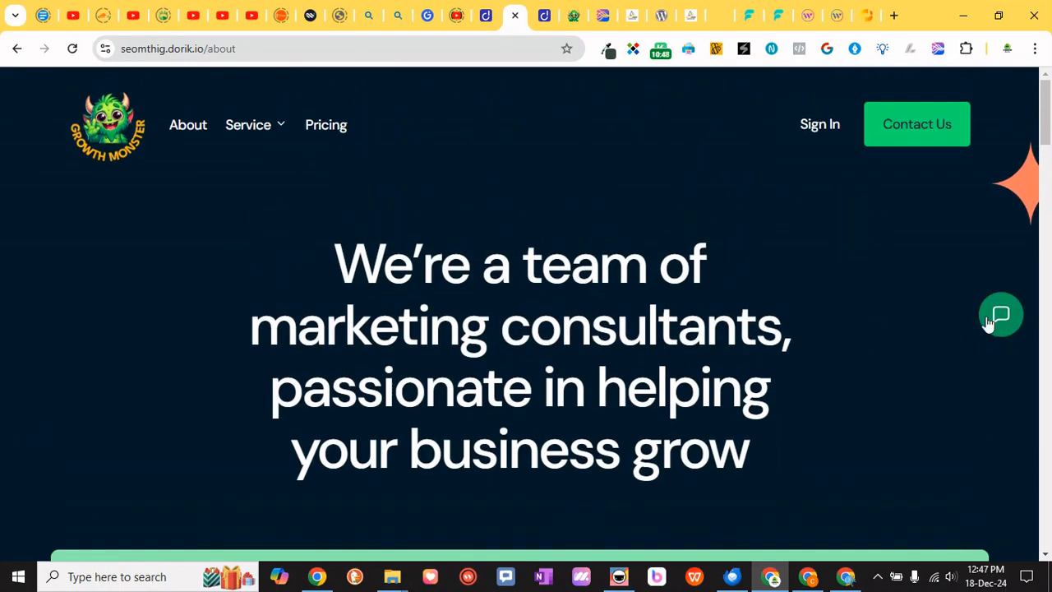
{"action": "left_click", "coordinate": [984, 322]}
{"action": "left_click", "coordinate": [985, 322]}
Open the Digital Marketing Leads funnel settings in the Growth Monster folder and replace its body tracking code with the widget script
{"action": "left_click", "coordinate": [632, 14]}
{"action": "left_click", "coordinate": [955, 156]}
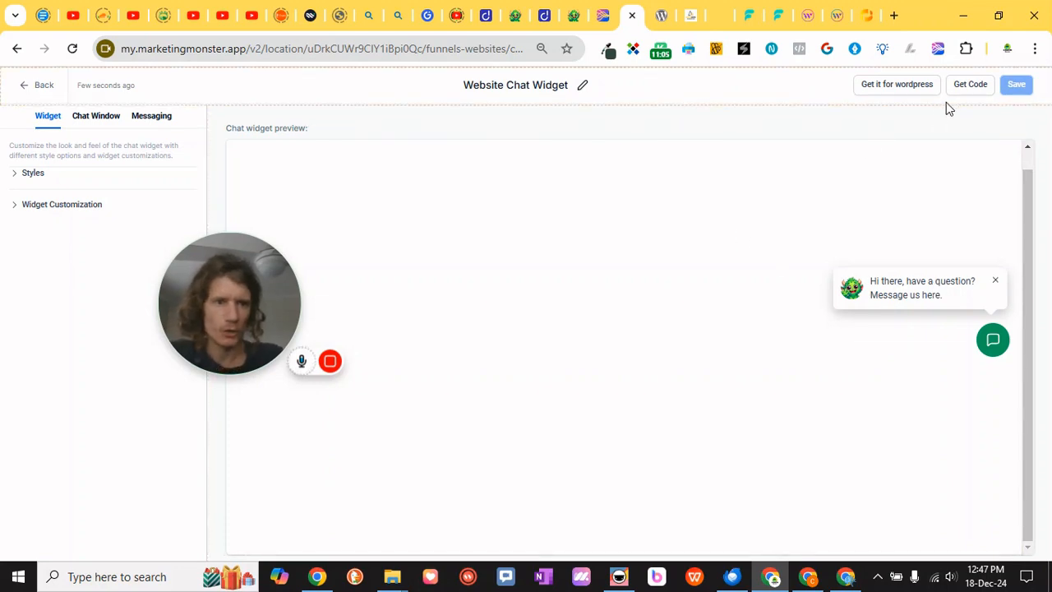
{"action": "mouse_move", "coordinate": [691, 27]}
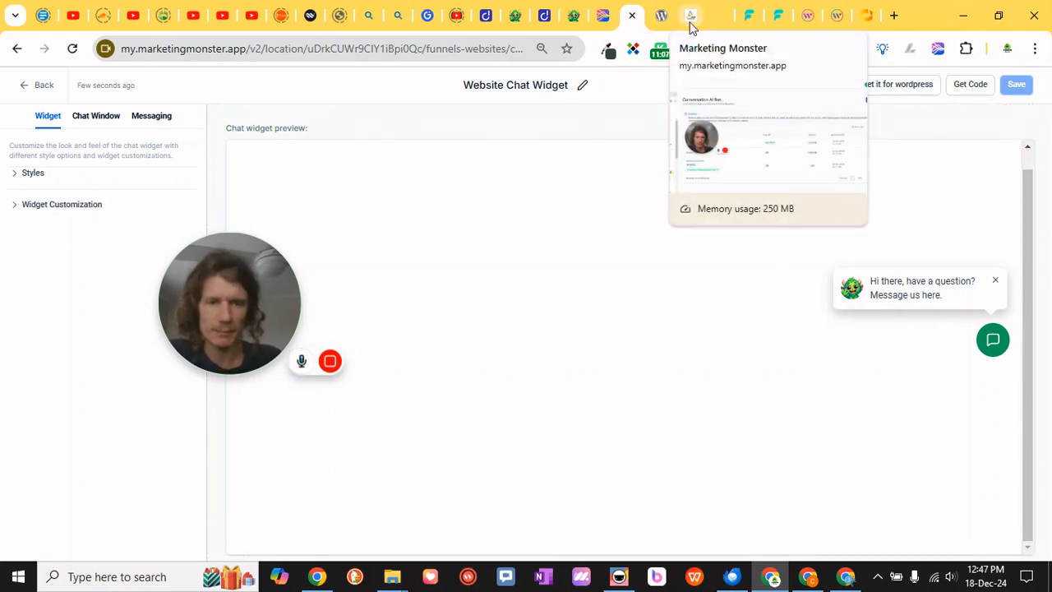
{"action": "left_click", "coordinate": [37, 87]}
{"action": "left_click", "coordinate": [177, 108]}
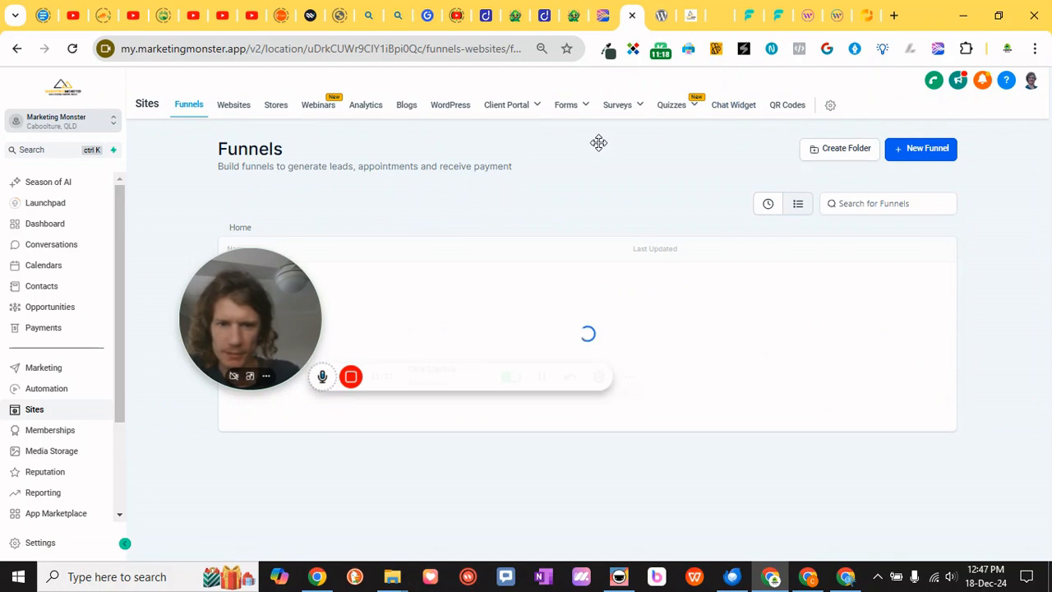
{"action": "left_click_drag", "start_coordinate": [274, 314], "coordinate": [601, 170]}
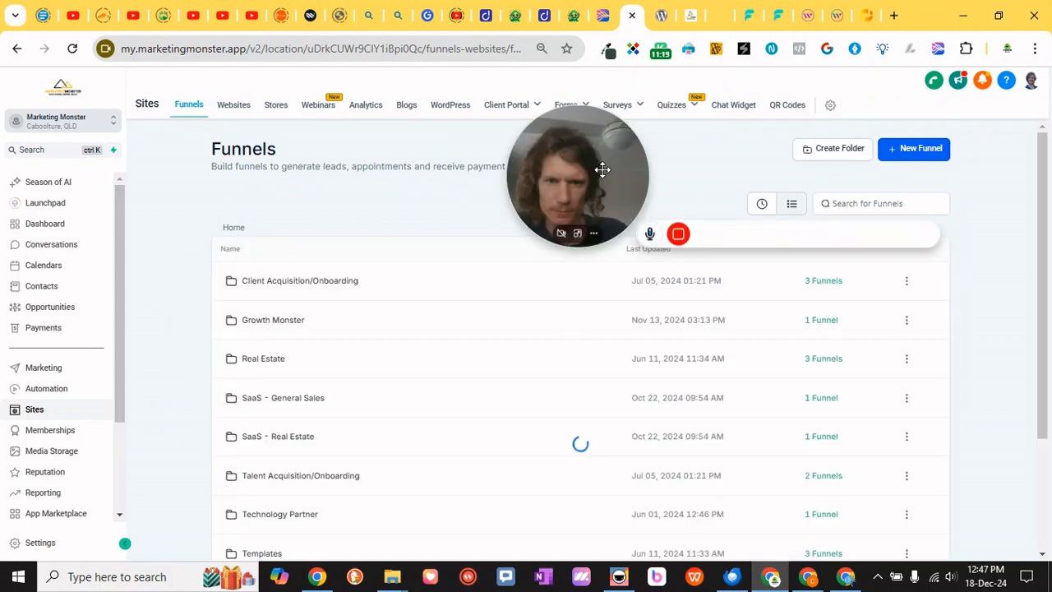
{"action": "left_click", "coordinate": [272, 319]}
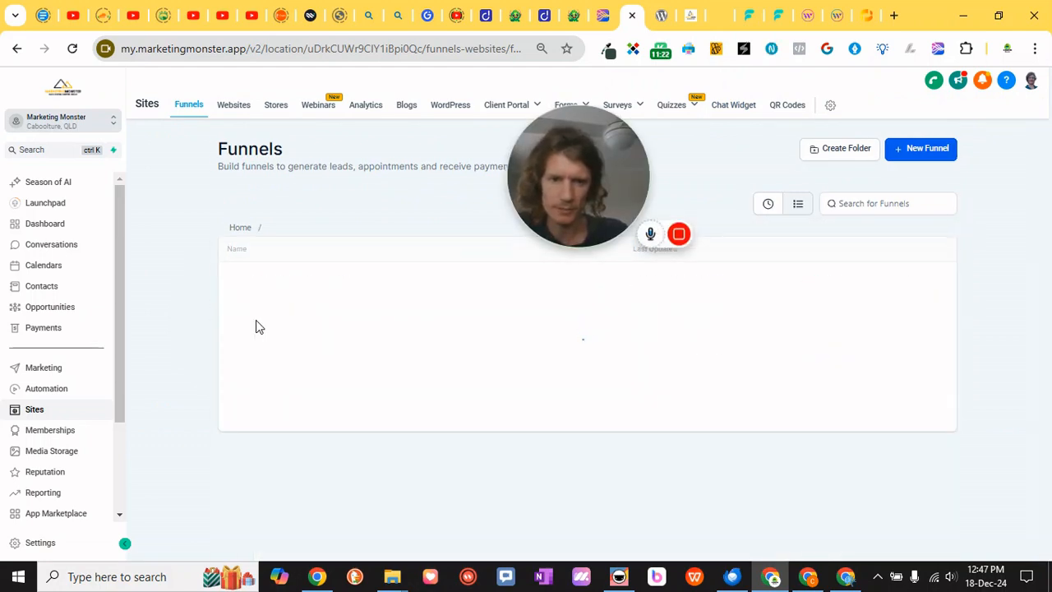
{"action": "left_click", "coordinate": [272, 281]}
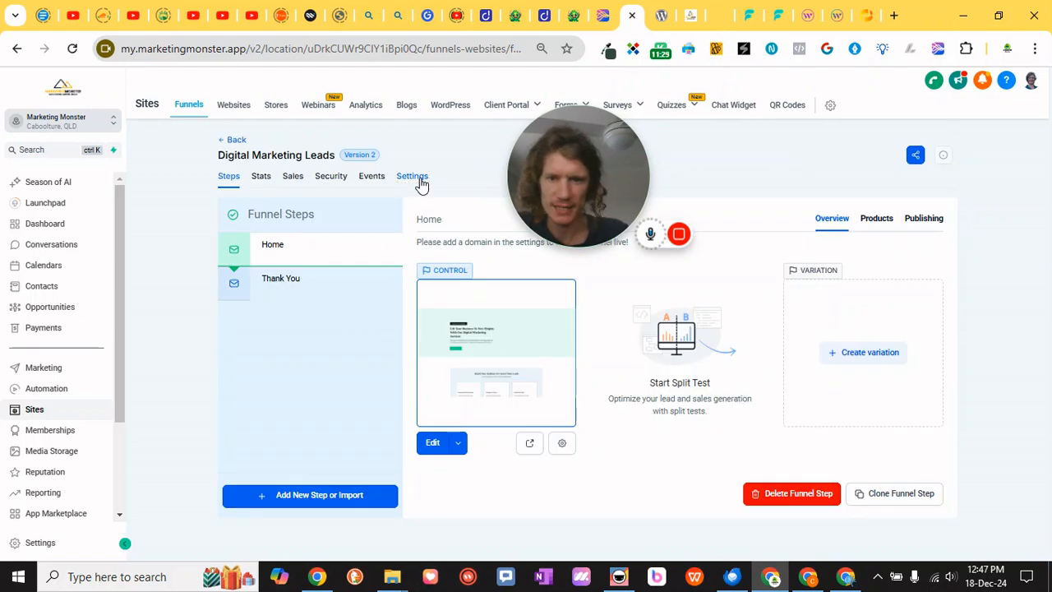
{"action": "left_click", "coordinate": [413, 176]}
{"action": "left_click", "coordinate": [595, 380]}
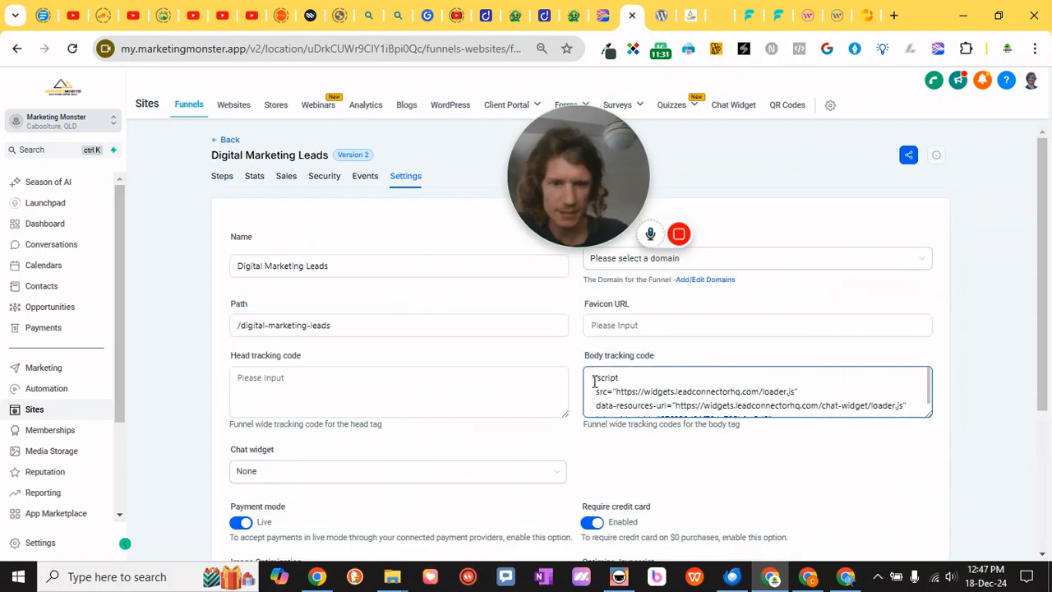
{"action": "left_click_drag", "start_coordinate": [594, 379], "coordinate": [810, 416]}
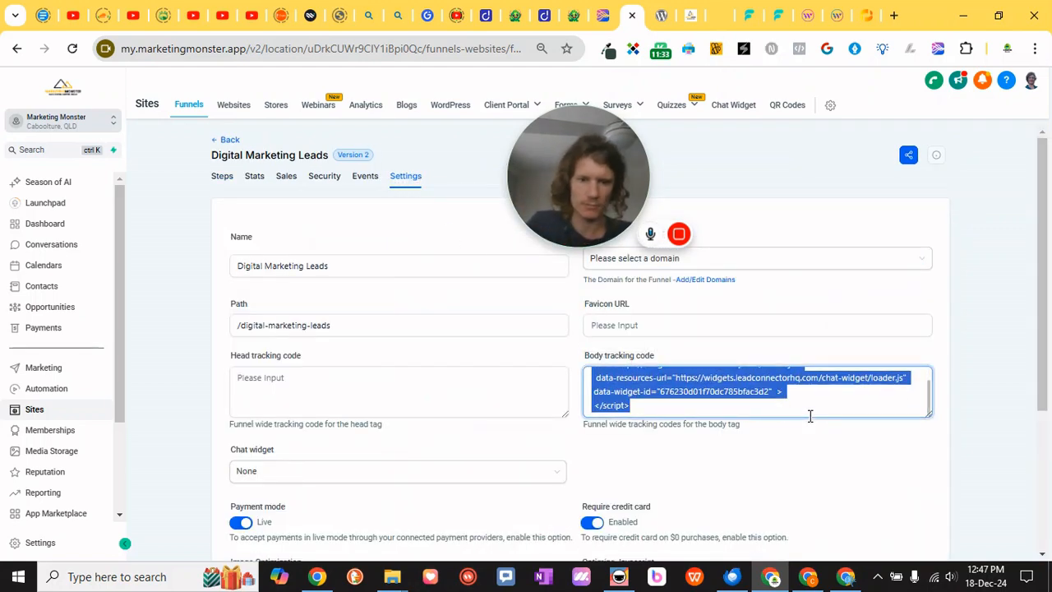
{"action": "key", "text": "ctrl+v"}
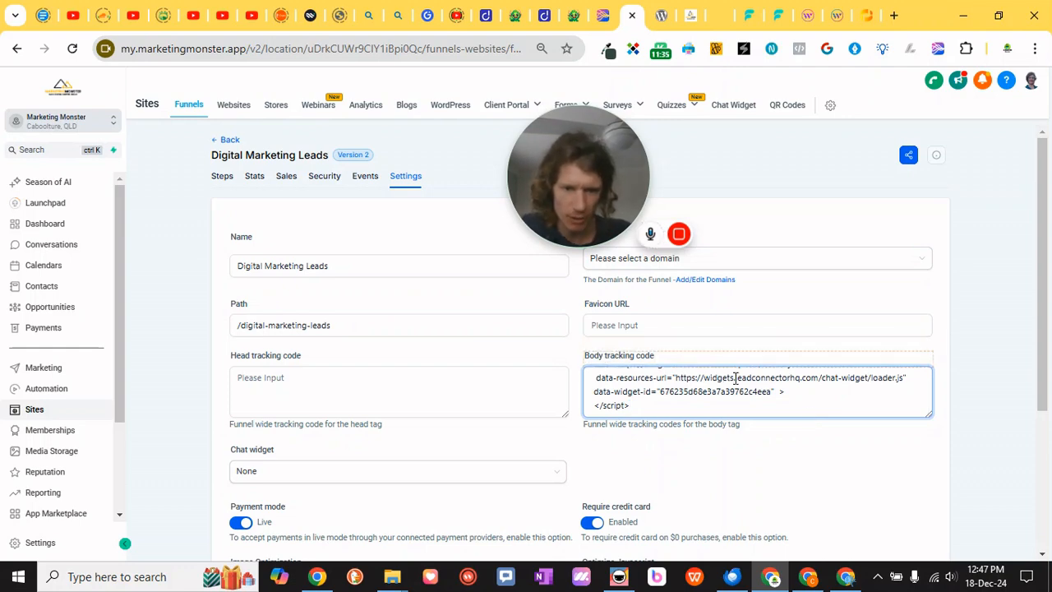
Save the funnel settings and reopen the funnel's Settings tab
{"action": "left_click", "coordinate": [819, 444]}
{"action": "scroll", "coordinate": [977, 394], "scroll_direction": "down", "scroll_amount": 5}
{"action": "left_click", "coordinate": [921, 481]}
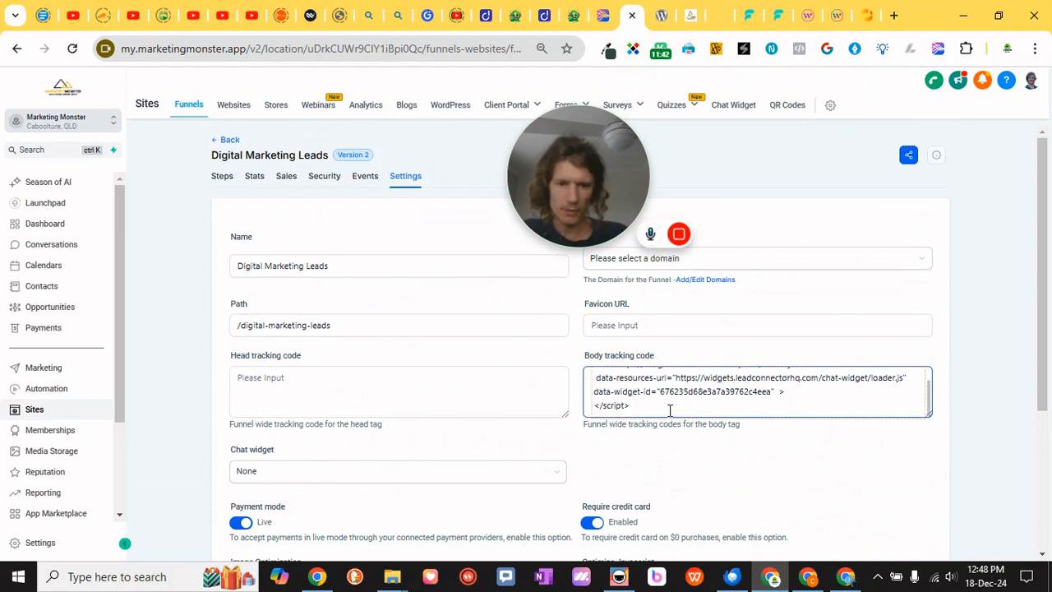
{"action": "left_click_drag", "start_coordinate": [663, 406], "coordinate": [564, 366]}
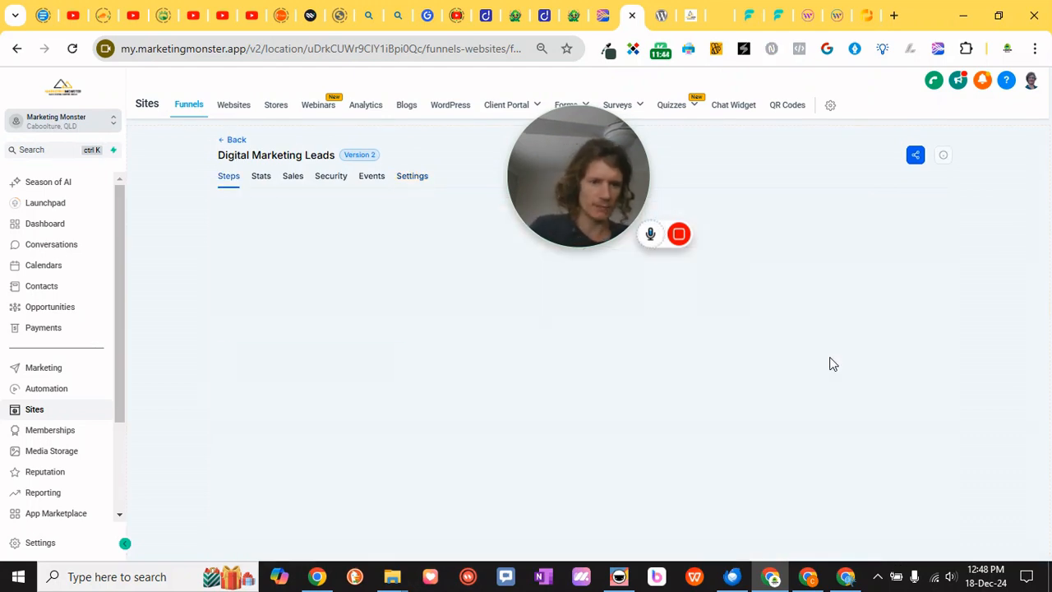
{"action": "left_click", "coordinate": [420, 183]}
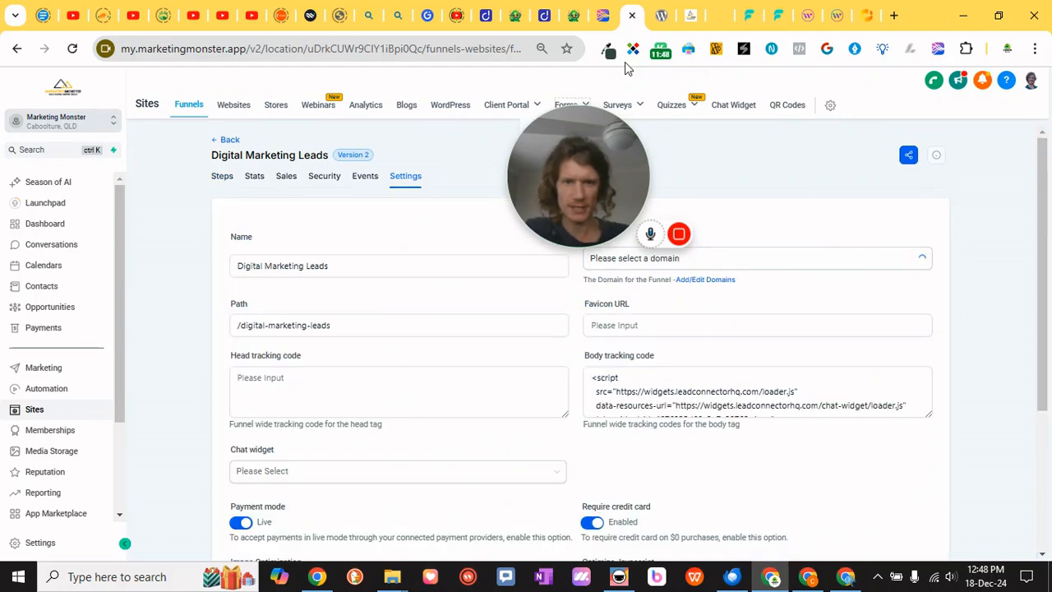
Switch to the funnel preview page and open and close its chat widget
{"action": "left_click", "coordinate": [690, 17]}
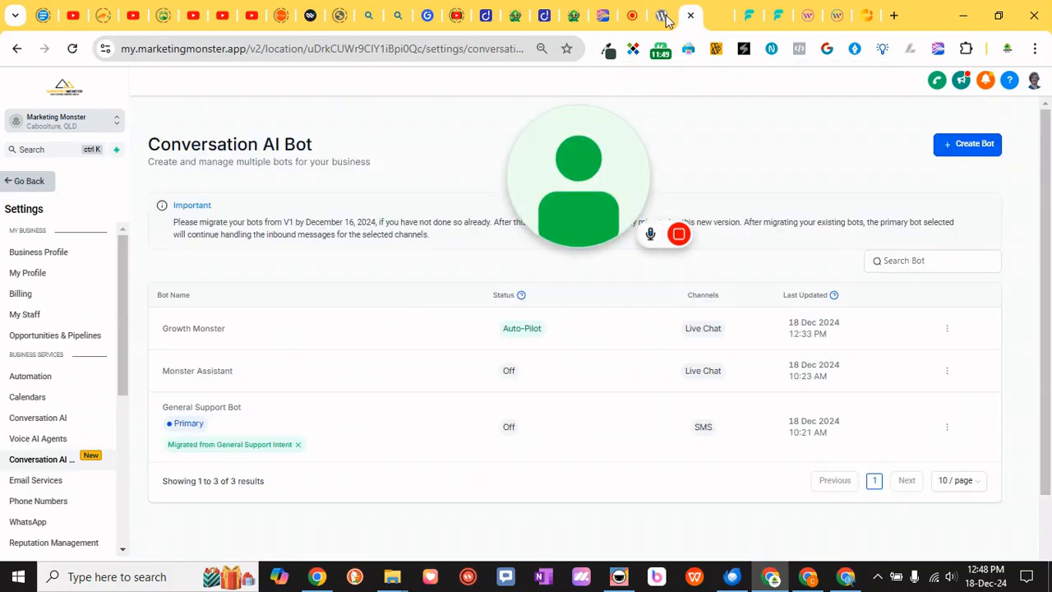
{"action": "left_click", "coordinate": [717, 17]}
{"action": "left_click", "coordinate": [1013, 317]}
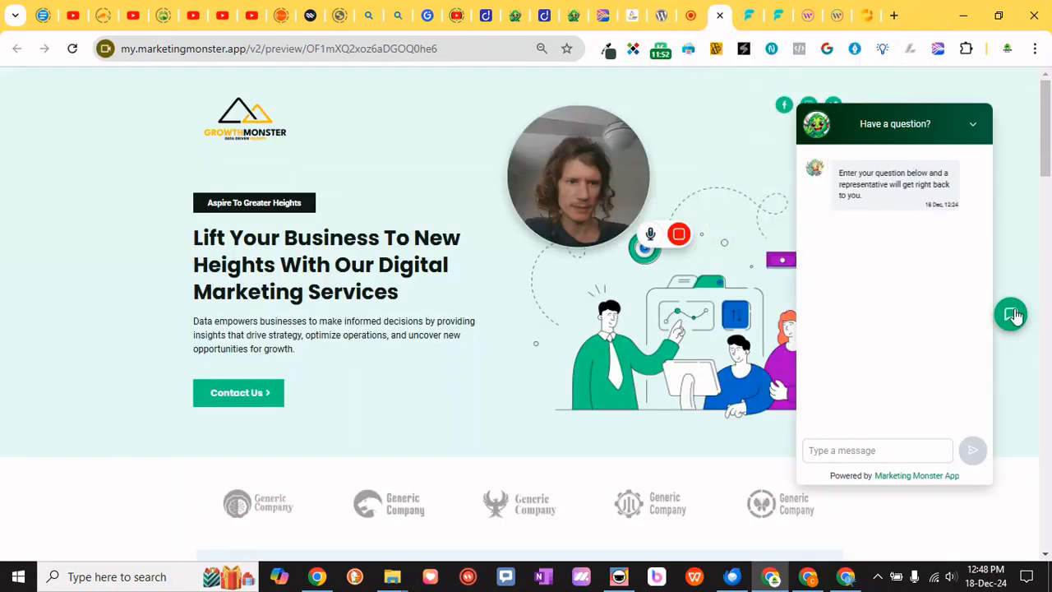
{"action": "left_click", "coordinate": [1011, 314]}
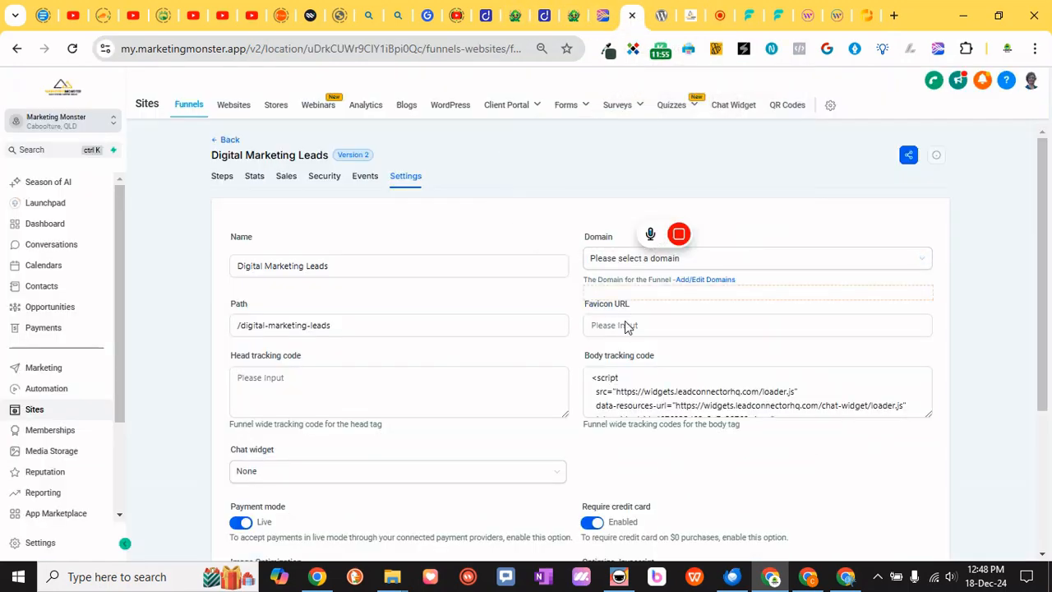
Clear the funnel's body tracking code and save the settings
{"action": "left_click_drag", "start_coordinate": [595, 377], "coordinate": [805, 427]}
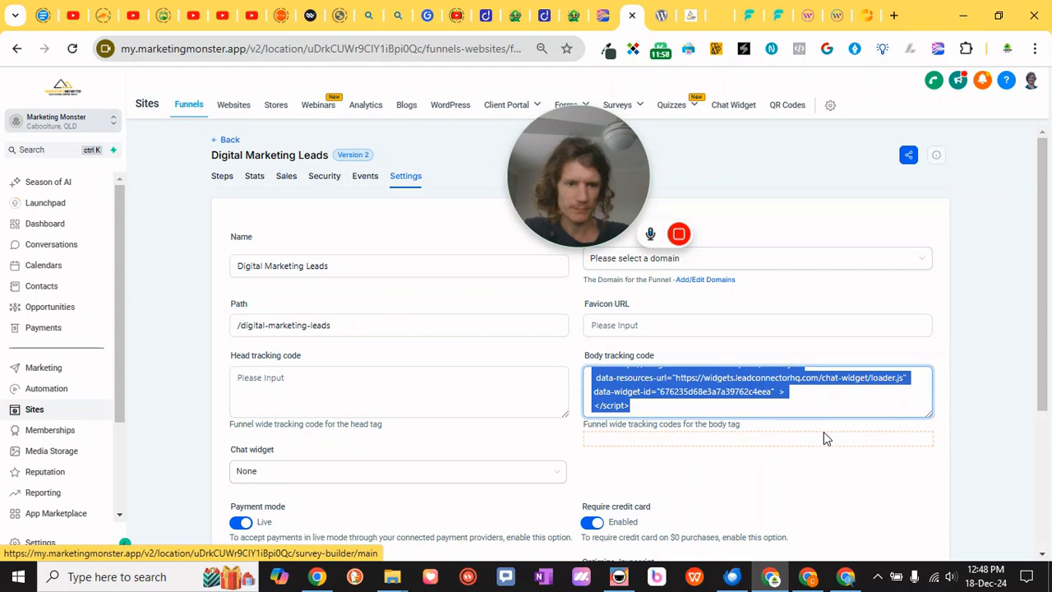
{"action": "key", "text": "BackSpace"}
{"action": "scroll", "coordinate": [823, 431], "scroll_direction": "down", "scroll_amount": 3}
{"action": "left_click", "coordinate": [909, 482]}
{"action": "scroll", "coordinate": [754, 425], "scroll_direction": "up", "scroll_amount": 3}
Reload the funnel preview page and return to the funnel editor
{"action": "left_click", "coordinate": [724, 20]}
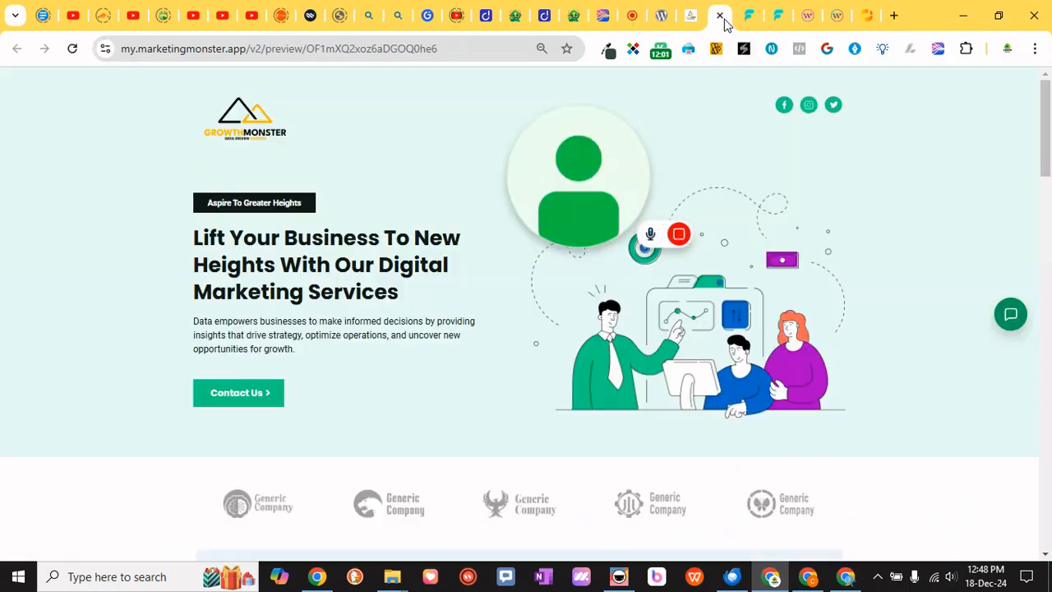
{"action": "left_click", "coordinate": [73, 50]}
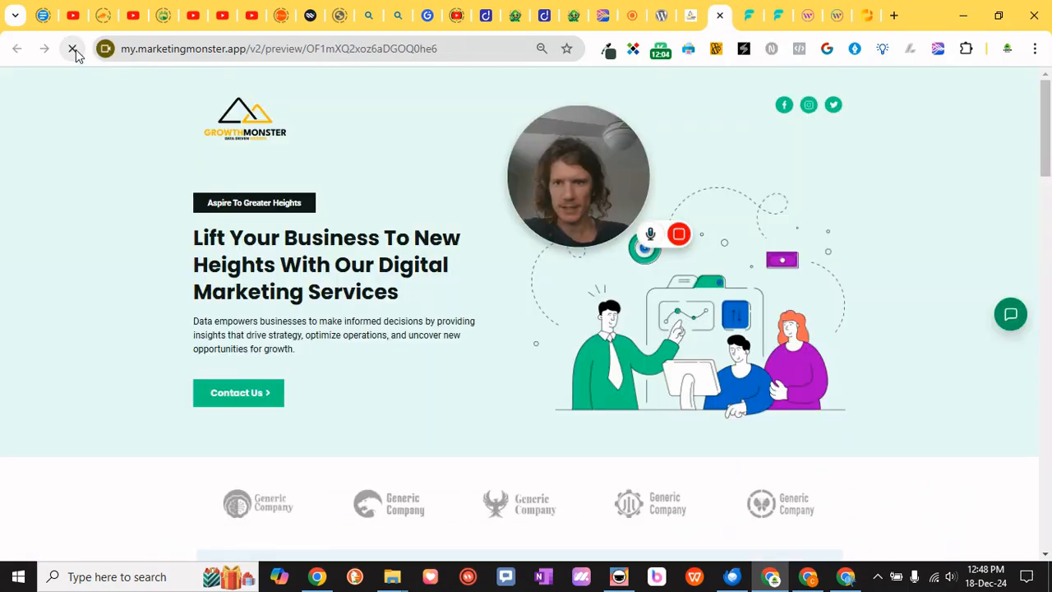
{"action": "left_click", "coordinate": [693, 17]}
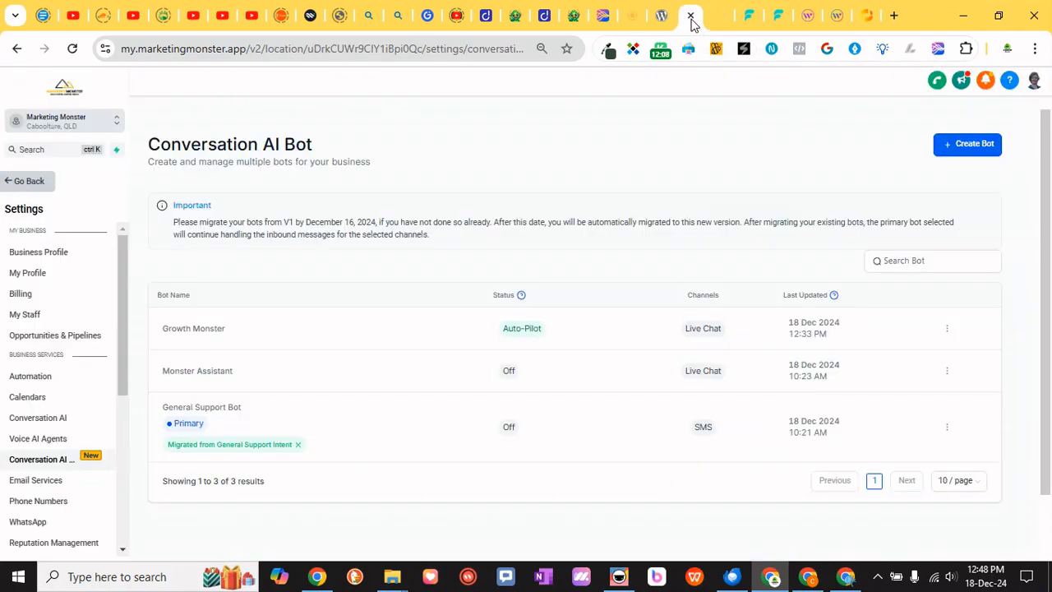
{"action": "left_click", "coordinate": [630, 17]}
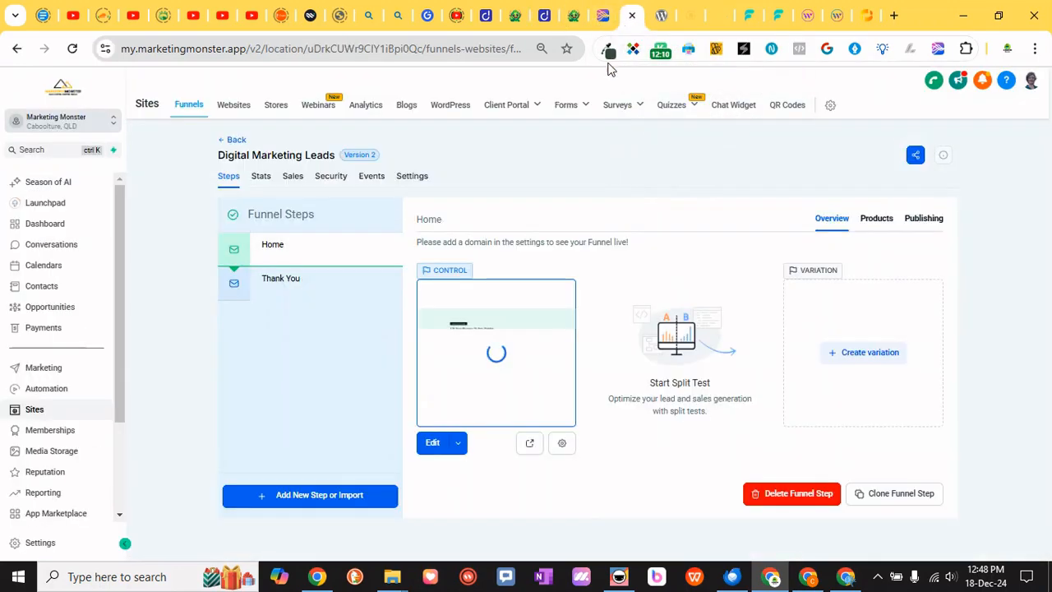
Set the funnel's chat widget to Growth Monster Home Page Chat - Live Chat and save the settings
{"action": "left_click", "coordinate": [413, 177]}
{"action": "scroll", "coordinate": [364, 392], "scroll_direction": "down", "scroll_amount": 3}
{"action": "left_click", "coordinate": [336, 319]}
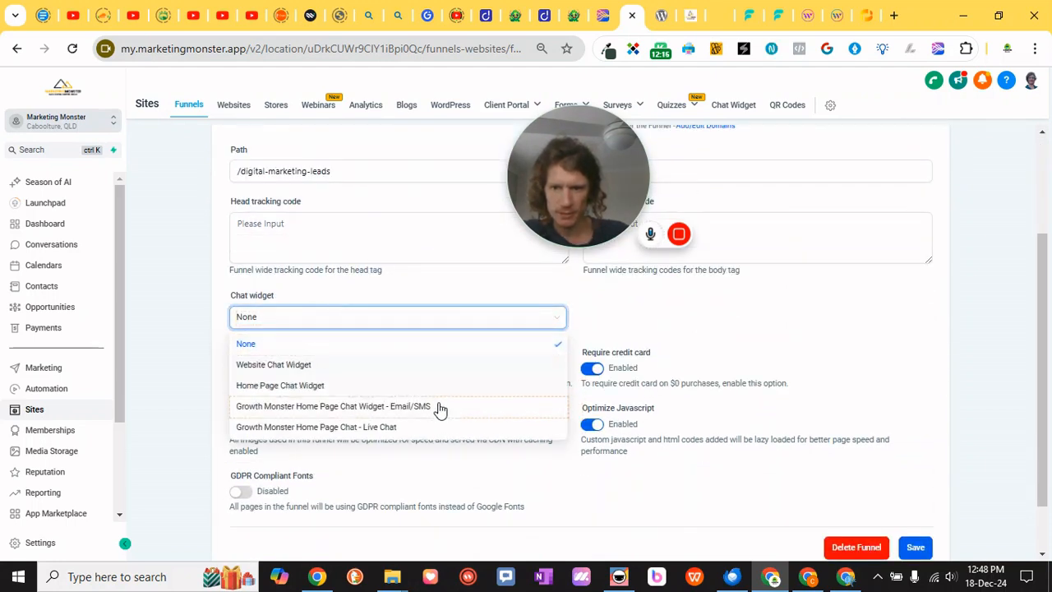
{"action": "left_click", "coordinate": [436, 426]}
{"action": "left_click", "coordinate": [915, 546]}
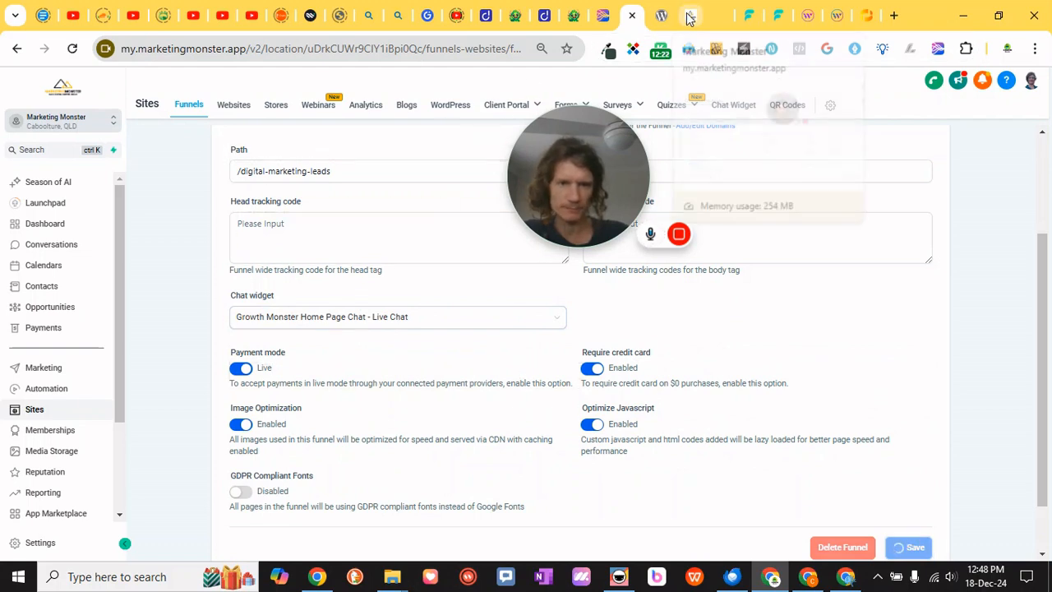
Reload the funnel preview page and open and close its chat widget
{"action": "left_click", "coordinate": [713, 16]}
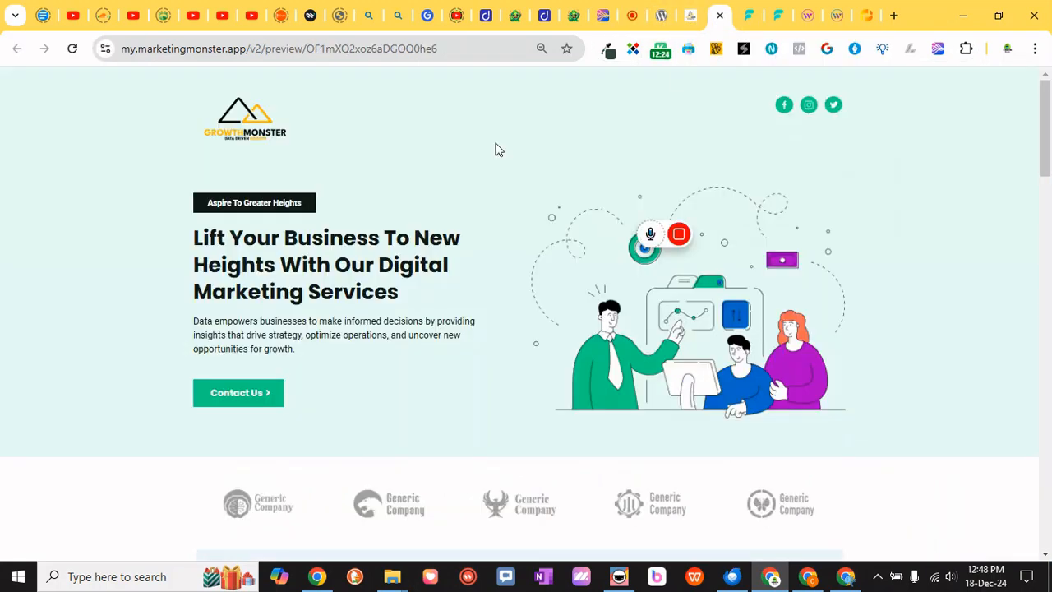
{"action": "left_click", "coordinate": [72, 48]}
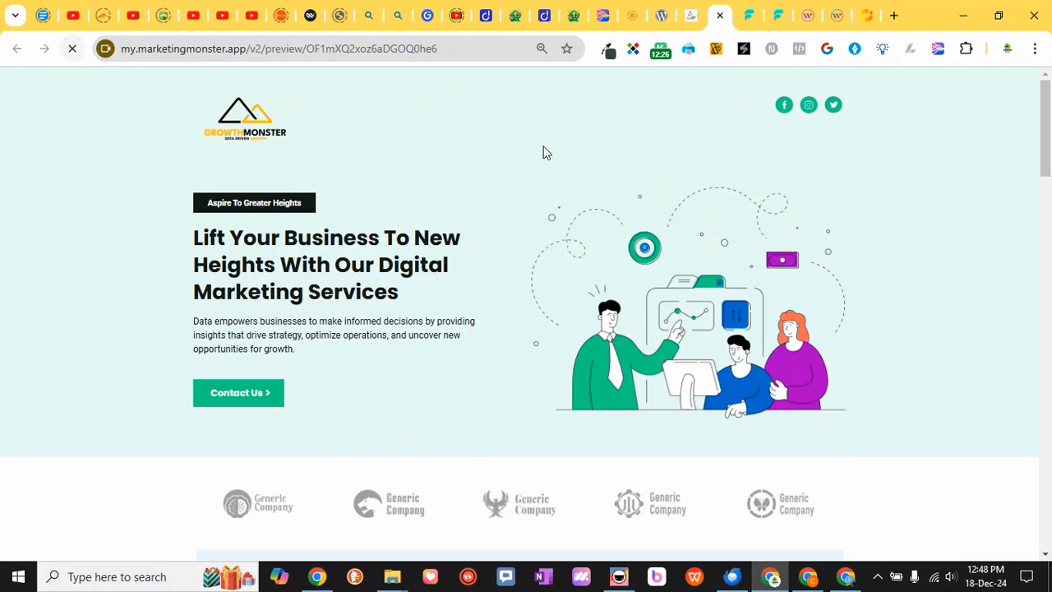
{"action": "left_click", "coordinate": [1010, 535]}
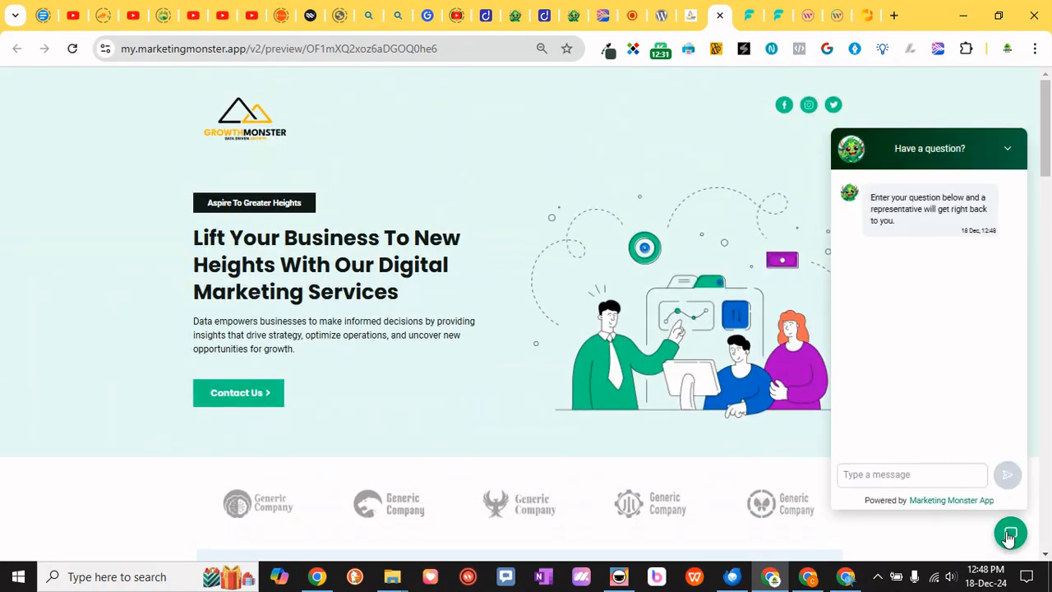
{"action": "left_click", "coordinate": [1010, 535]}
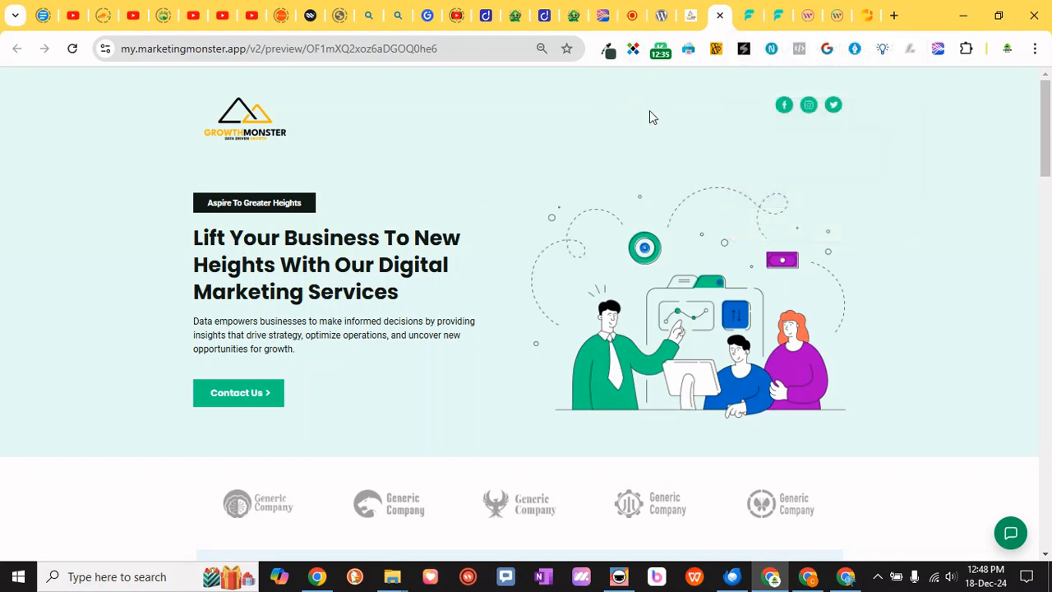
Return to the funnel editor and open the Conversation AI bots in the account settings
{"action": "left_click", "coordinate": [626, 18]}
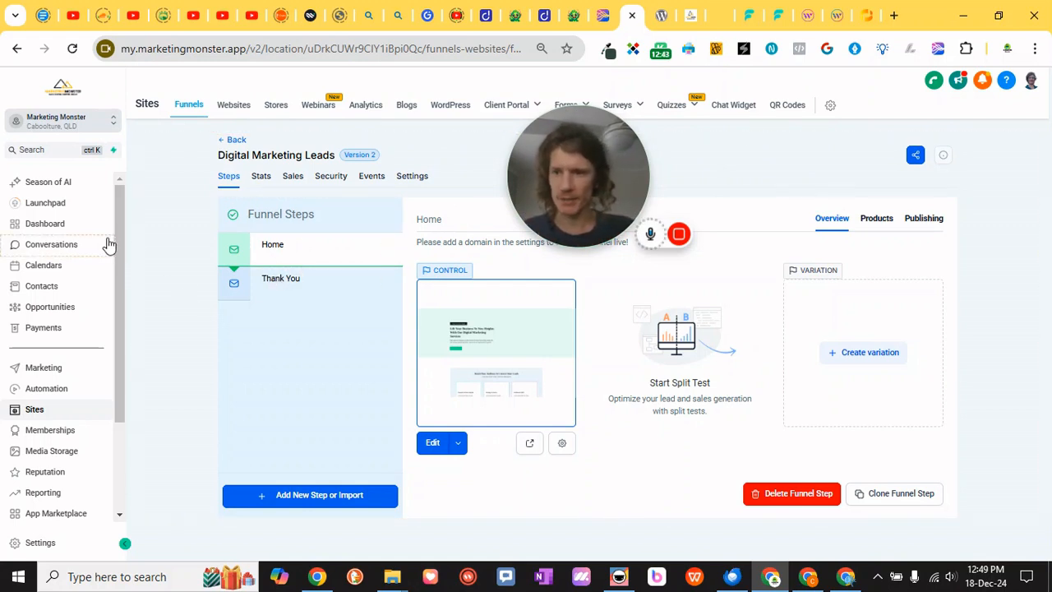
{"action": "scroll", "coordinate": [87, 305], "scroll_direction": "down", "scroll_amount": 3}
{"action": "left_click", "coordinate": [41, 542]}
{"action": "left_click", "coordinate": [56, 429]}
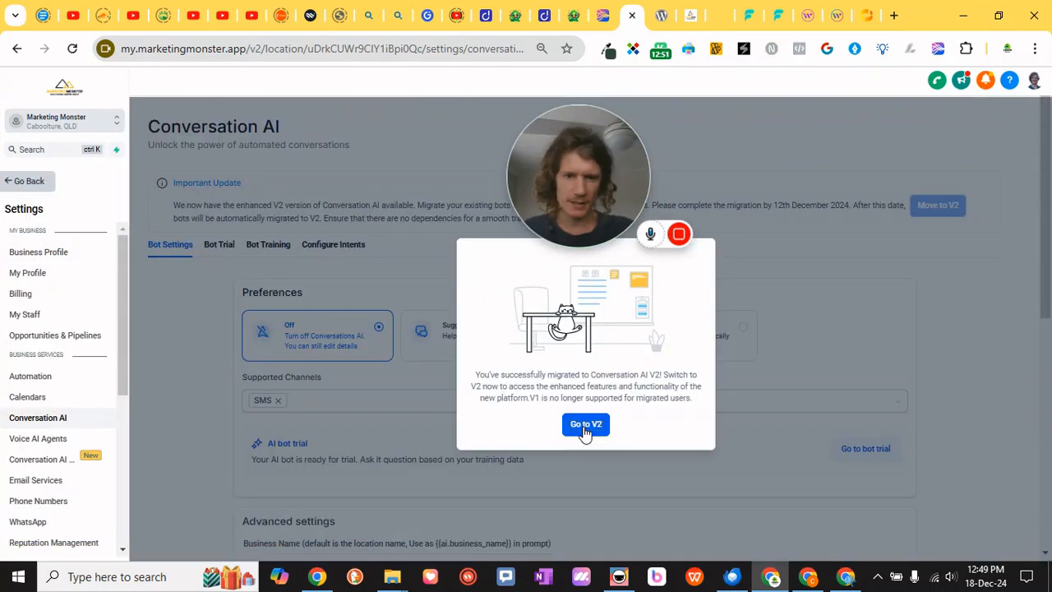
{"action": "left_click", "coordinate": [585, 423]}
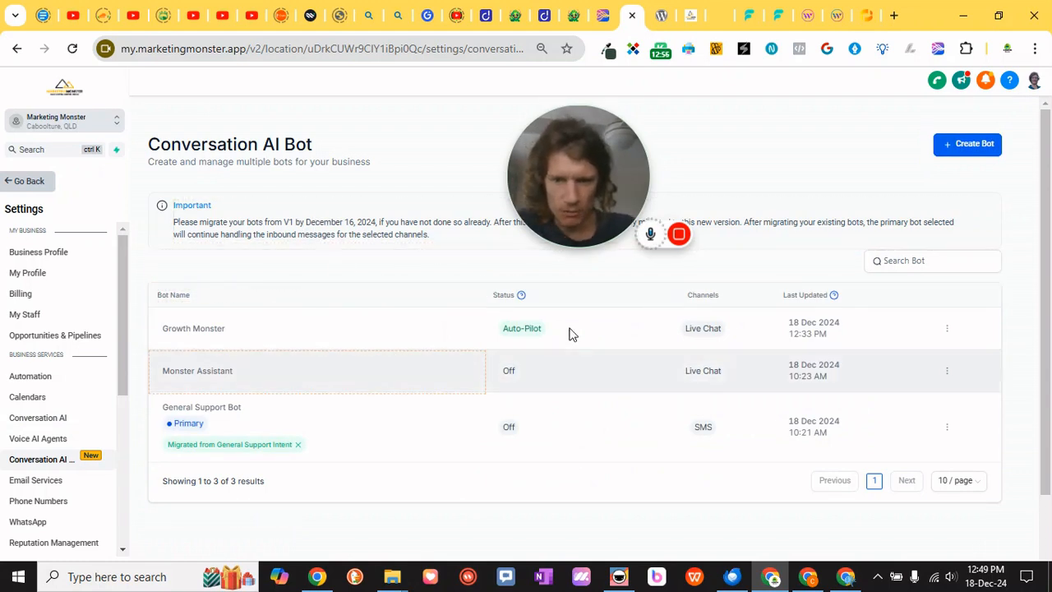
Start creating a new bot using the General Q&A template
{"action": "left_click", "coordinate": [959, 148]}
{"action": "left_click_drag", "start_coordinate": [521, 184], "coordinate": [152, 444]}
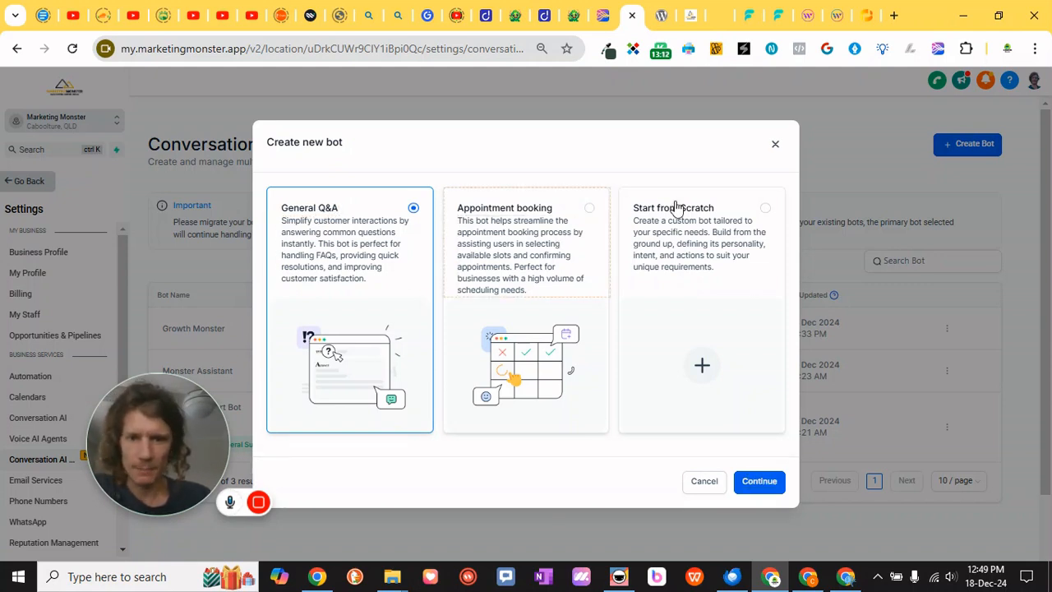
{"action": "left_click", "coordinate": [754, 483]}
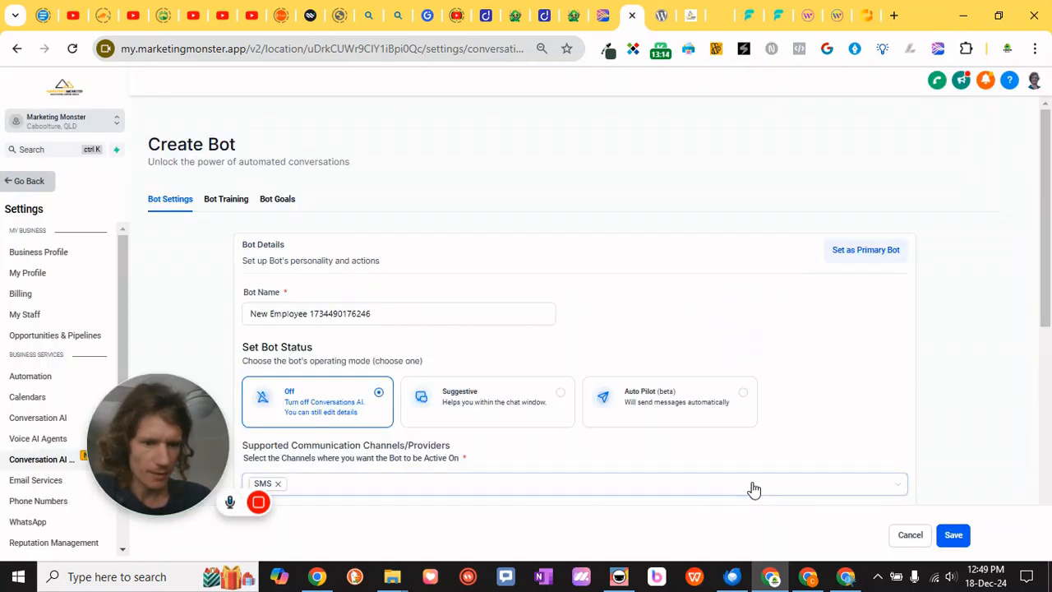
Name the bot Growth Monster and set its status to Auto Pilot
{"action": "left_click", "coordinate": [395, 317]}
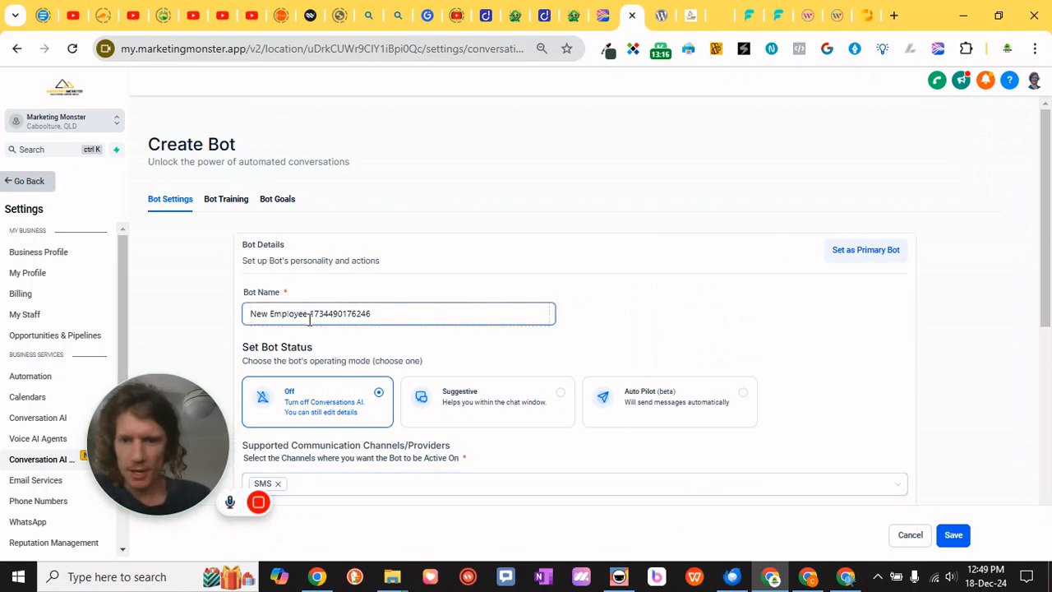
{"action": "left_click_drag", "start_coordinate": [395, 317], "coordinate": [134, 309]}
{"action": "type", "text": "Growth Monster"}
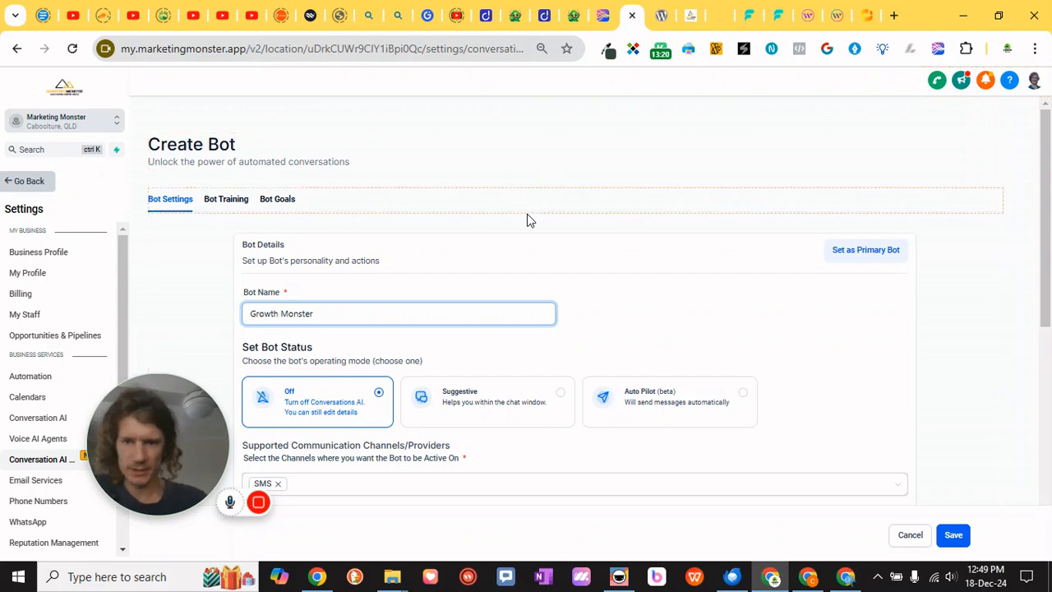
{"action": "scroll", "coordinate": [521, 205], "scroll_direction": "down", "scroll_amount": 3}
{"action": "left_click", "coordinate": [669, 170]}
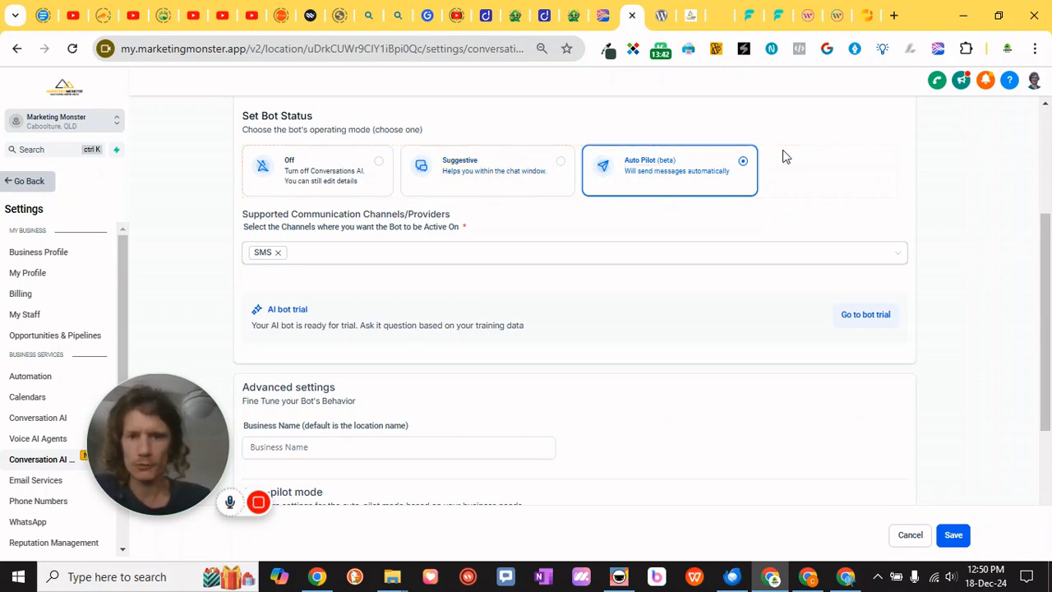
Set the bot's communication channel to Live Chat only, removing SMS
{"action": "left_click", "coordinate": [395, 258]}
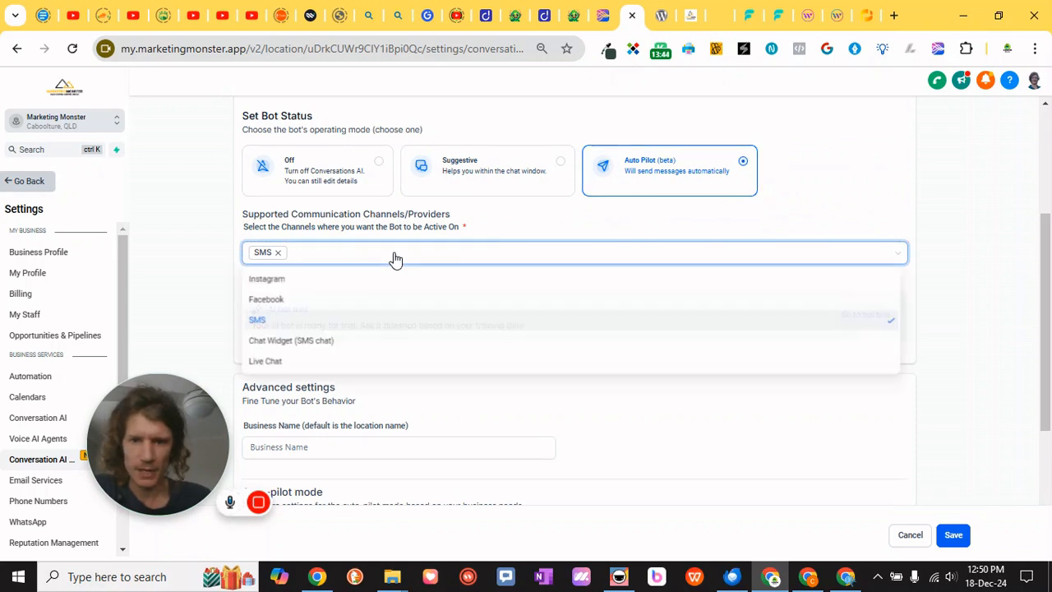
{"action": "left_click", "coordinate": [308, 363]}
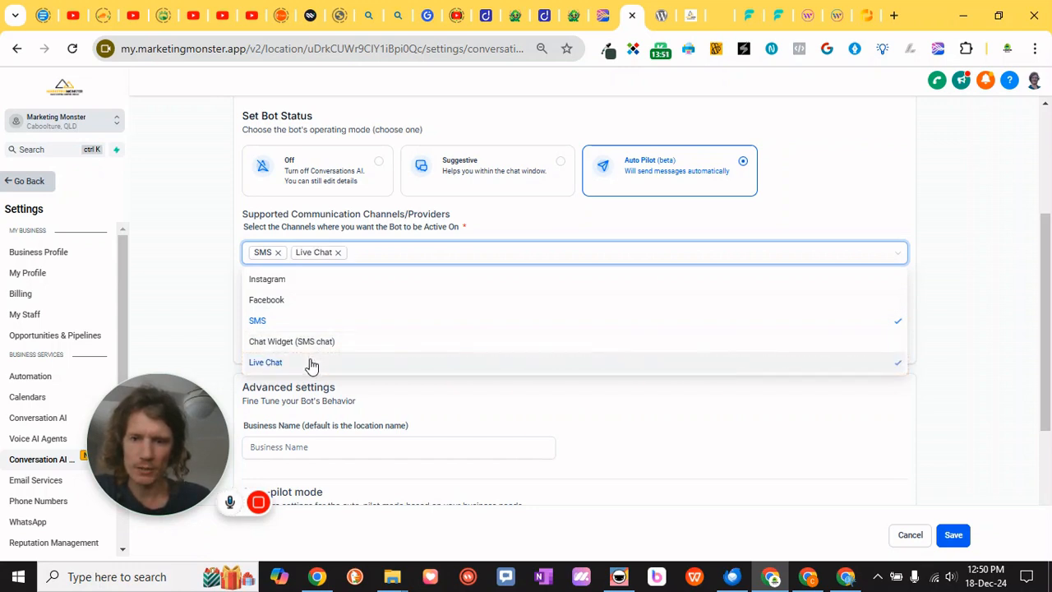
{"action": "left_click", "coordinate": [277, 253]}
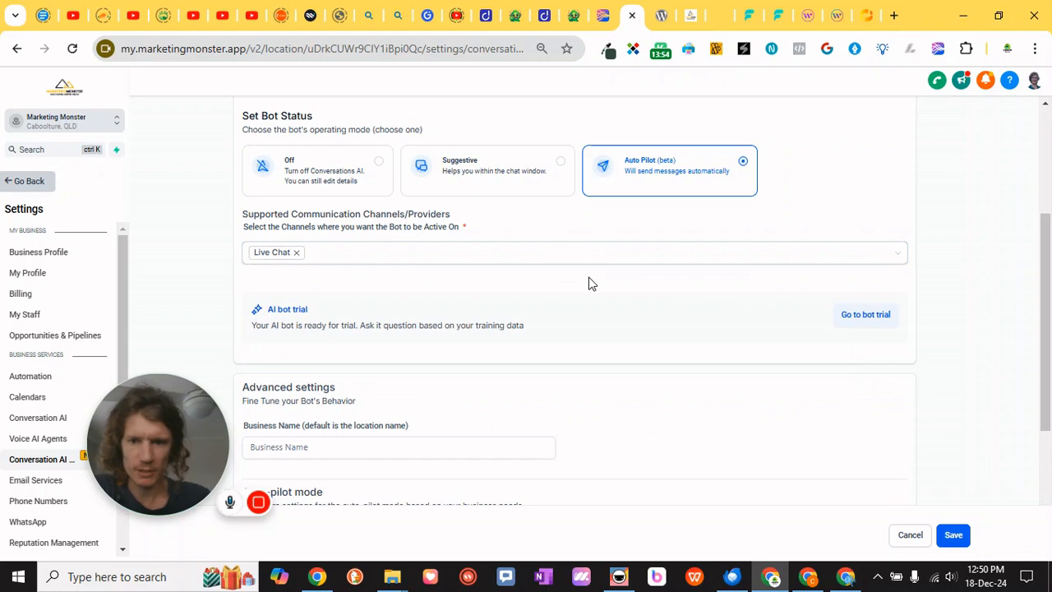
Review the bot's advanced settings and auto-pilot options
{"action": "scroll", "coordinate": [589, 284], "scroll_direction": "down", "scroll_amount": 2}
{"action": "left_click", "coordinate": [345, 297]}
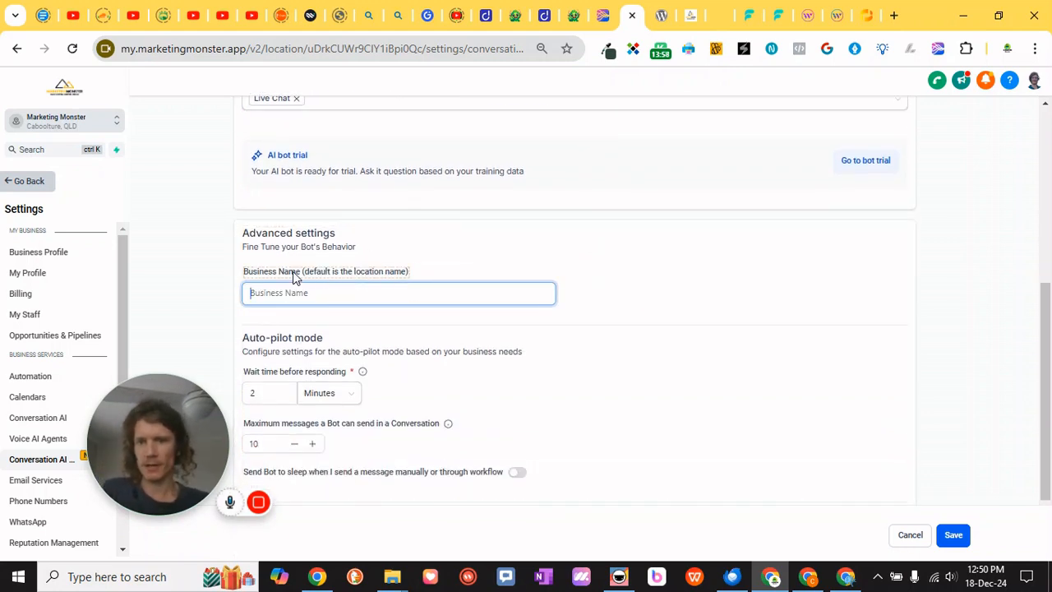
{"action": "left_click_drag", "start_coordinate": [393, 274], "coordinate": [338, 274]}
{"action": "left_click", "coordinate": [445, 263]}
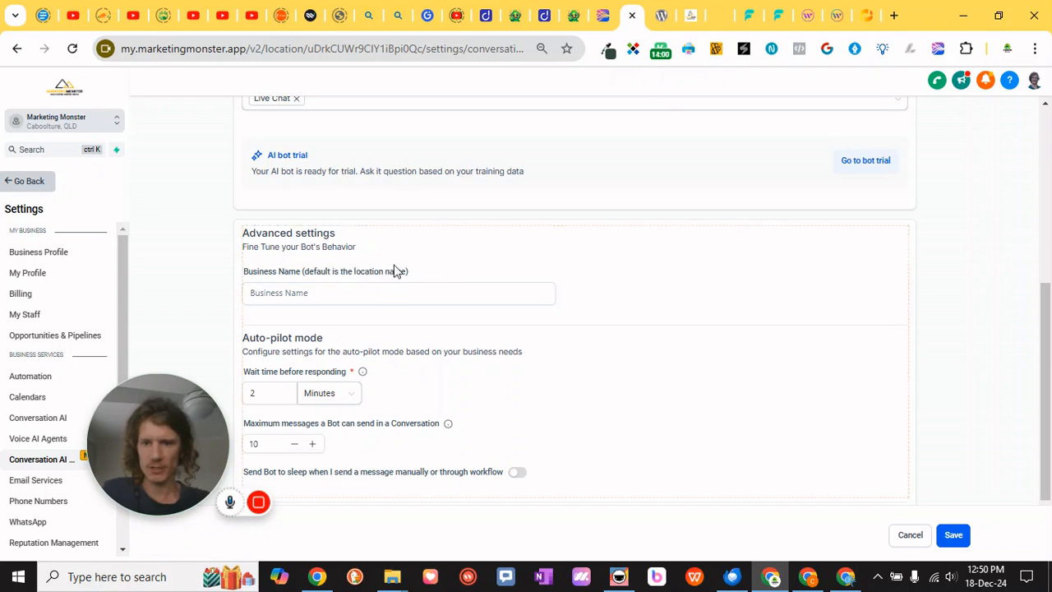
{"action": "scroll", "coordinate": [445, 262], "scroll_direction": "down", "scroll_amount": 2}
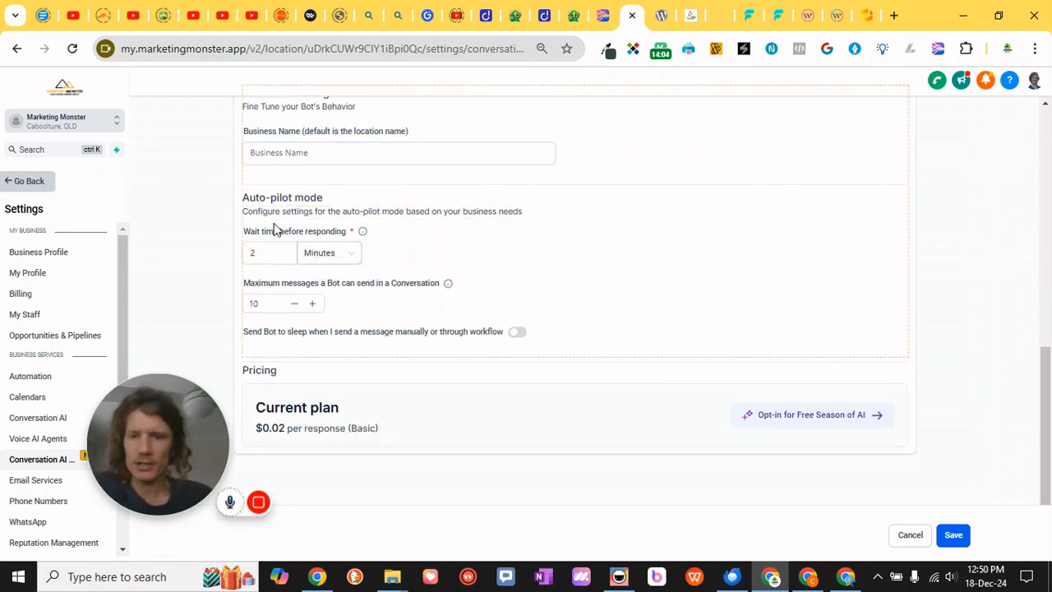
{"action": "left_click", "coordinate": [274, 244]}
{"action": "left_click", "coordinate": [289, 303]}
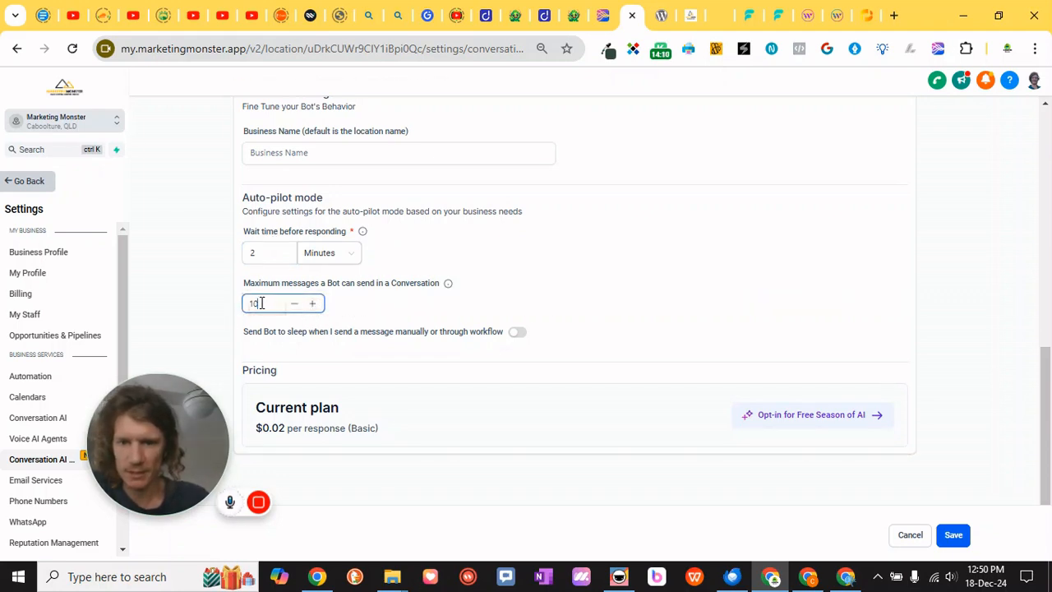
{"action": "left_click", "coordinate": [377, 305]}
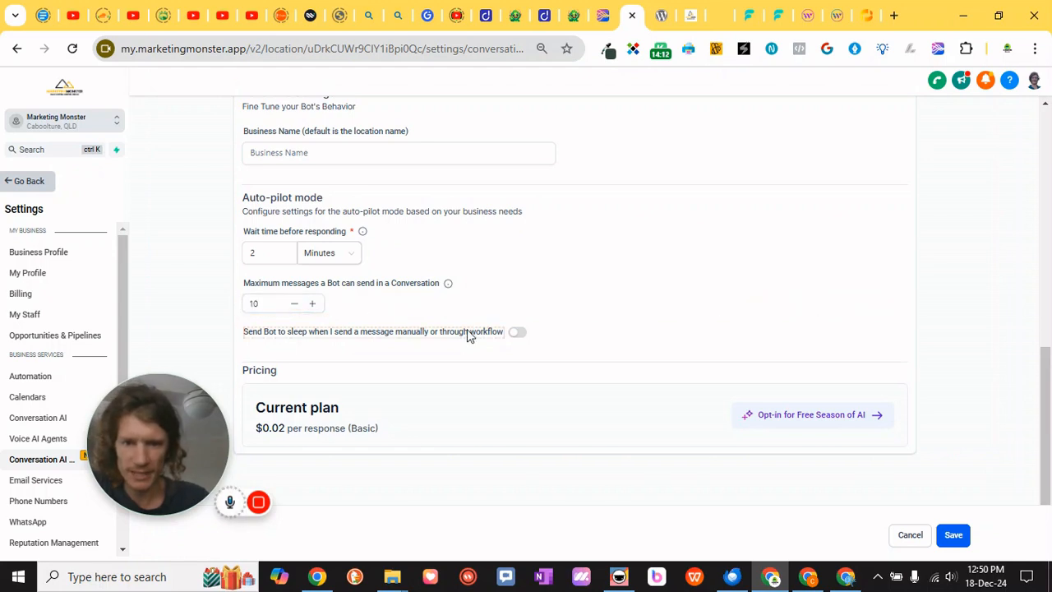
Enable sending the bot to sleep after manual or workflow messages, for 24 hours
{"action": "left_click", "coordinate": [518, 333]}
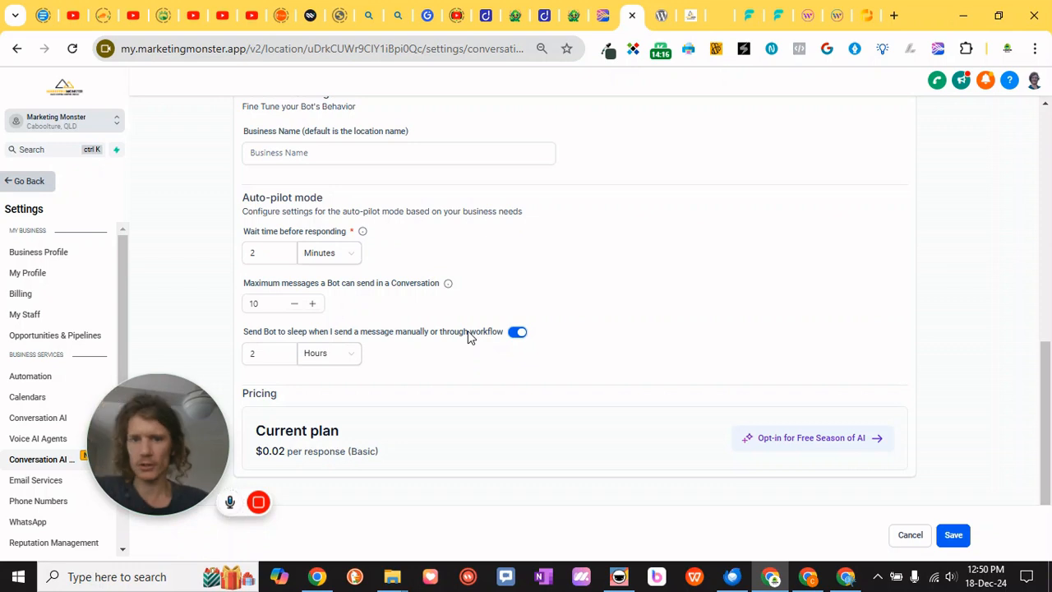
{"action": "left_click", "coordinate": [257, 354]}
{"action": "left_click_drag", "start_coordinate": [275, 354], "coordinate": [228, 357]}
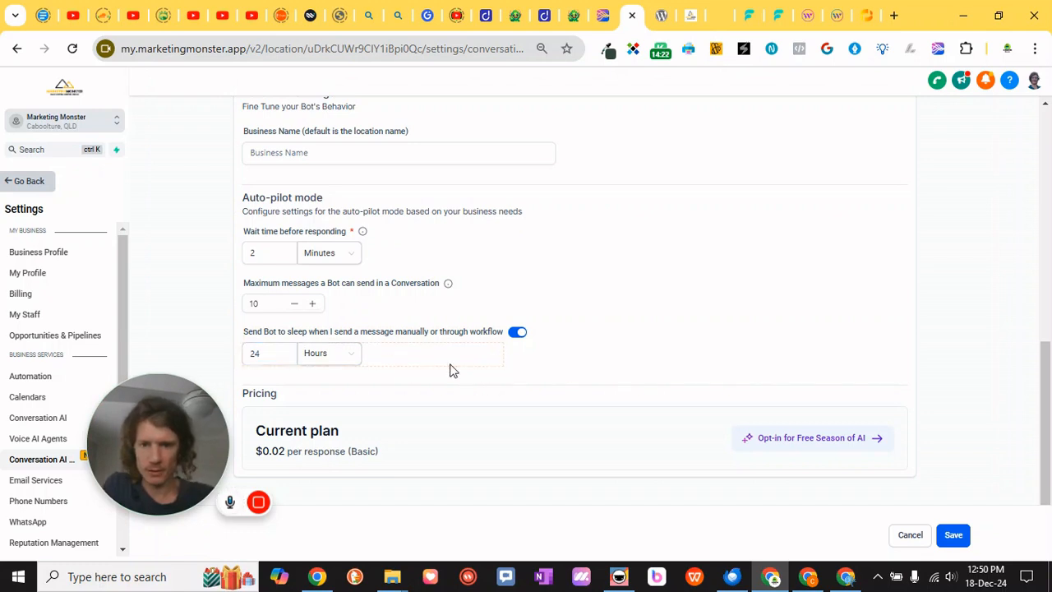
Save the new bot's settings
{"action": "scroll", "coordinate": [476, 360], "scroll_direction": "down", "scroll_amount": 1}
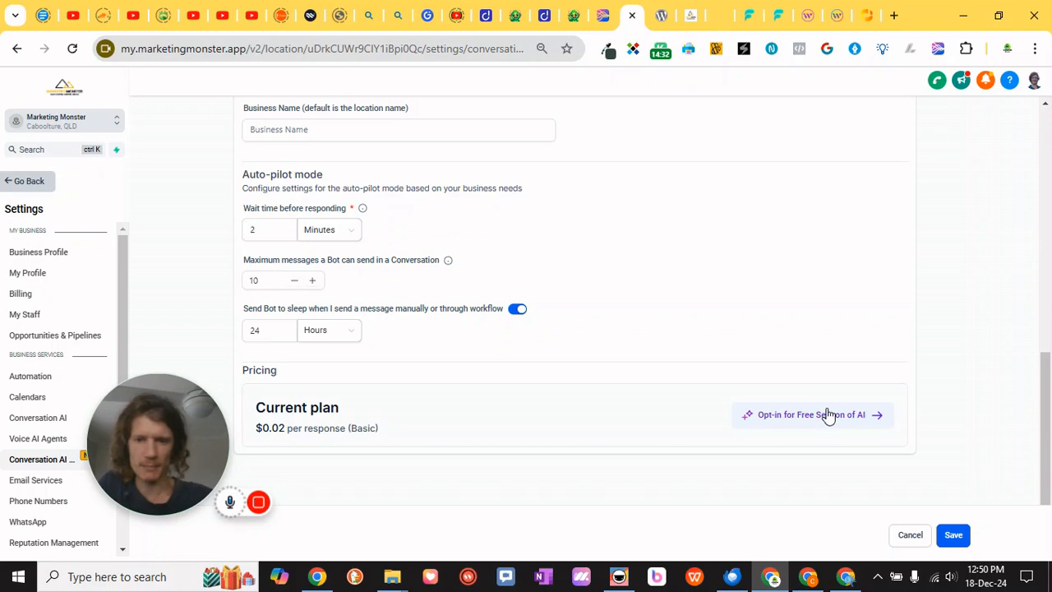
{"action": "scroll", "coordinate": [498, 324], "scroll_direction": "up", "scroll_amount": 5}
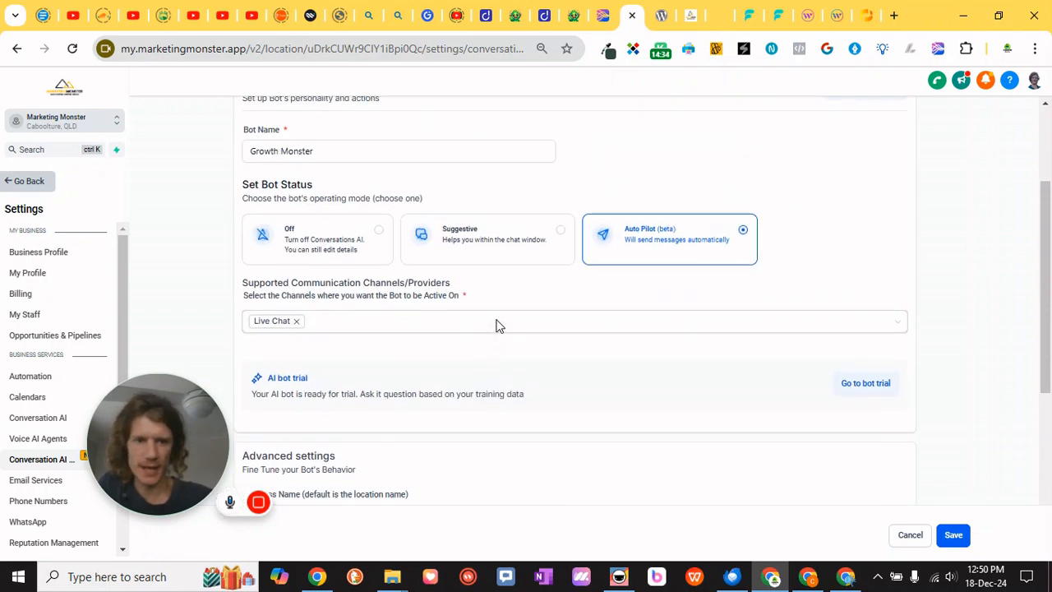
{"action": "scroll", "coordinate": [496, 324], "scroll_direction": "up", "scroll_amount": 2}
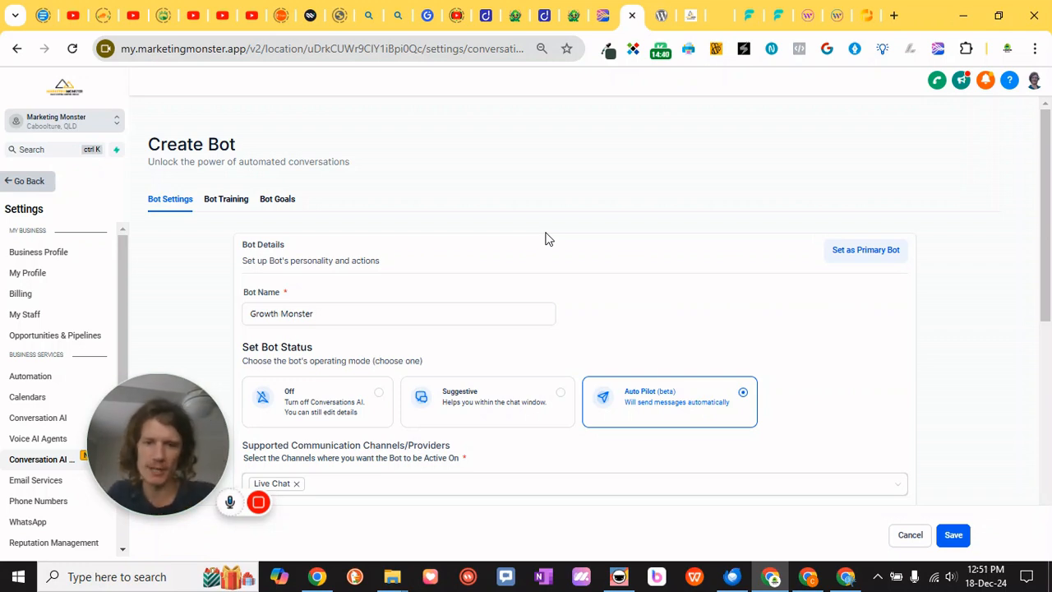
{"action": "scroll", "coordinate": [549, 238], "scroll_direction": "down", "scroll_amount": 1}
{"action": "left_click", "coordinate": [939, 535]}
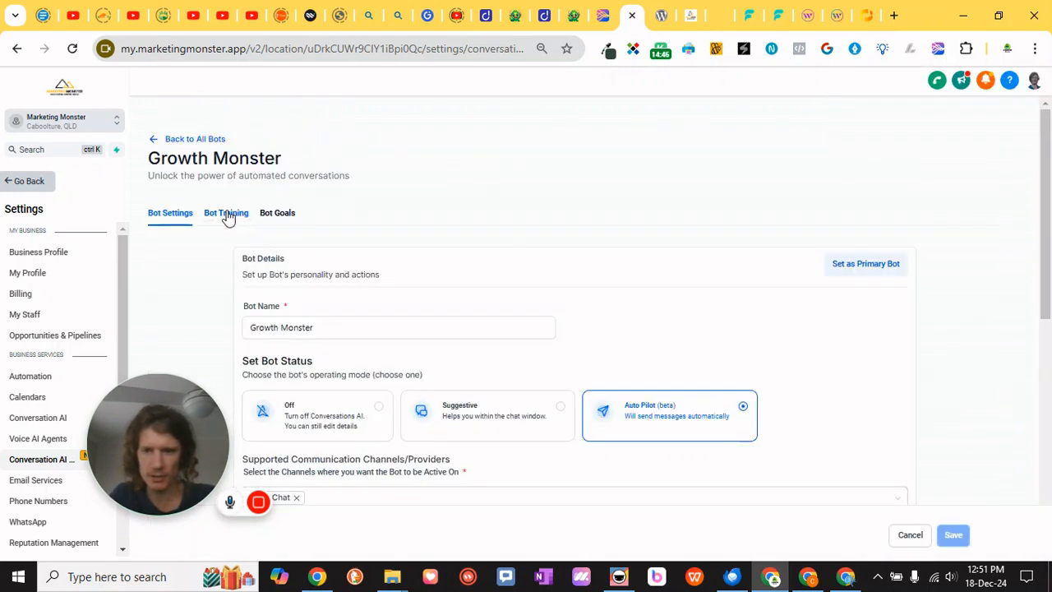
{"action": "left_click_drag", "start_coordinate": [183, 414], "coordinate": [524, 152]}
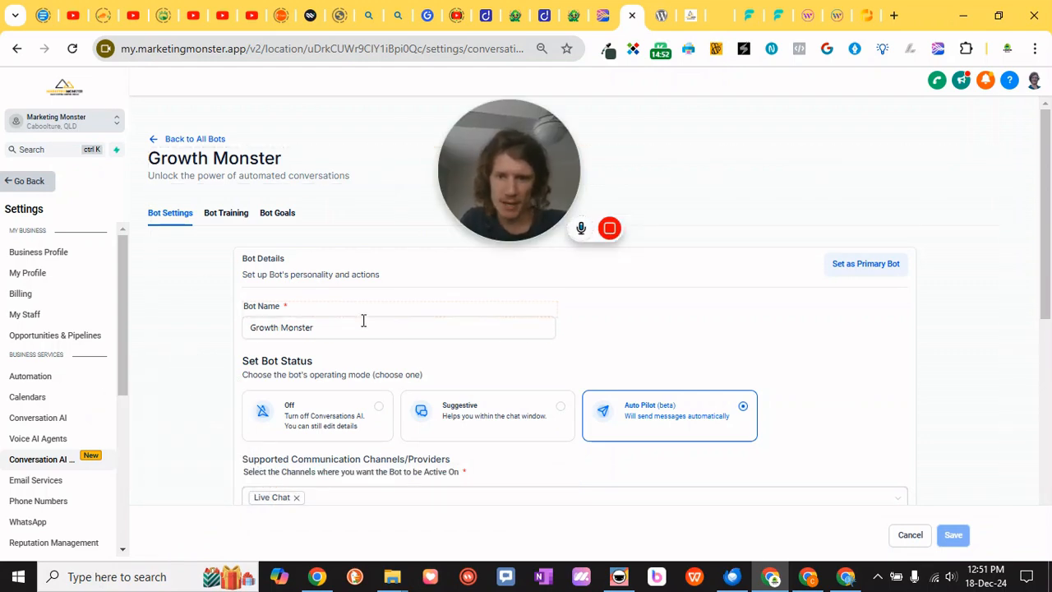
{"action": "left_click", "coordinate": [226, 213]}
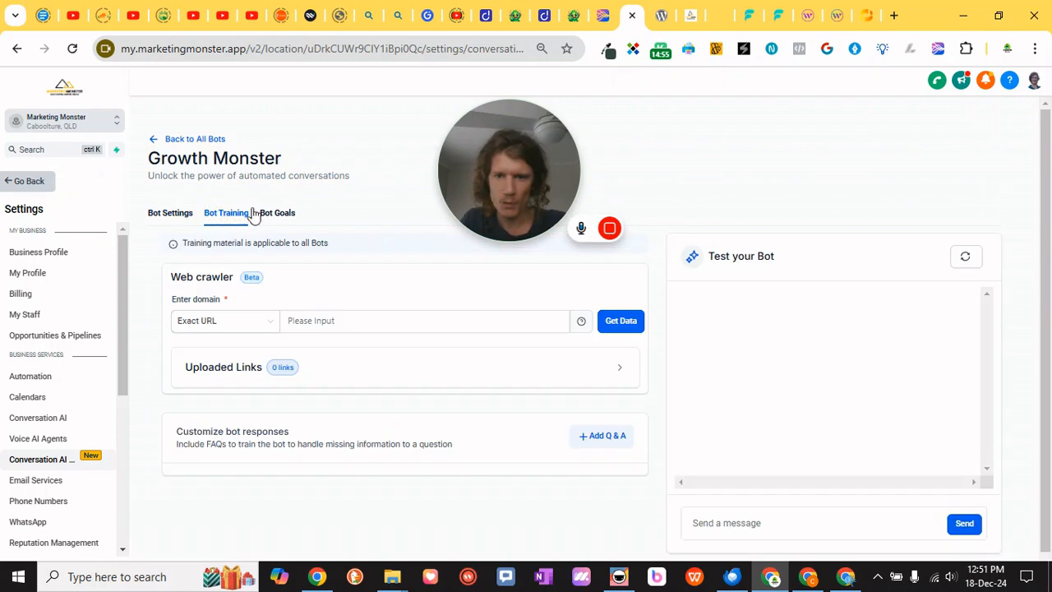
{"action": "left_click", "coordinate": [320, 321]}
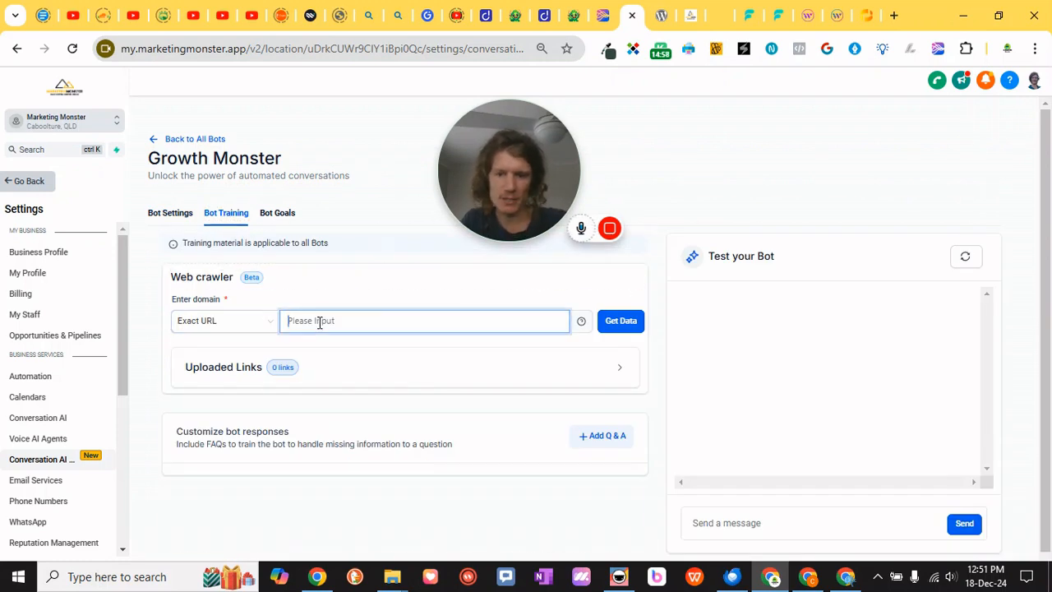
{"action": "type", "text": "https://growthmonster.org"}
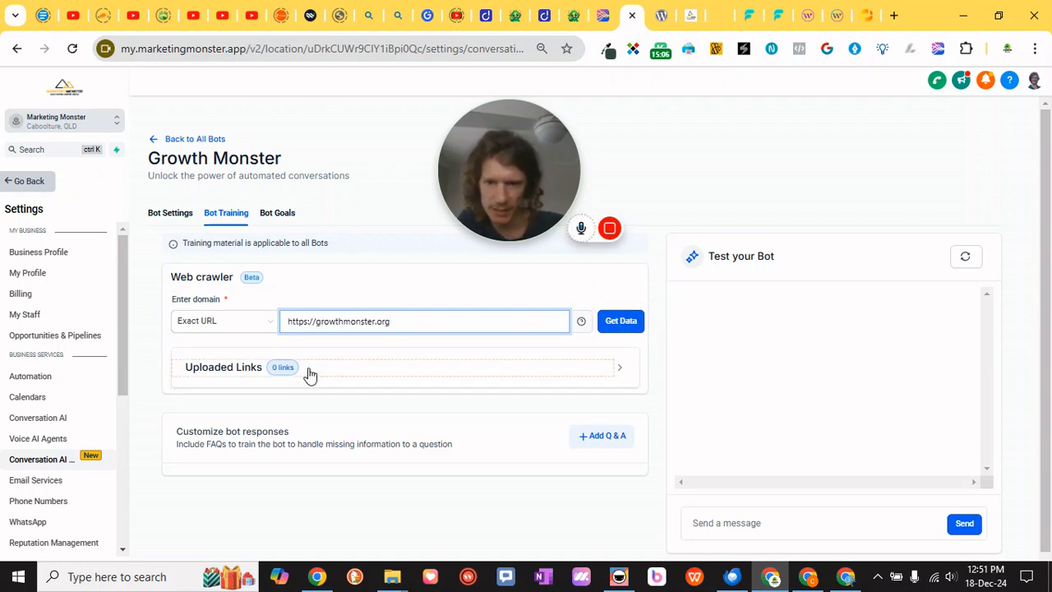
{"action": "key", "text": "Return"}
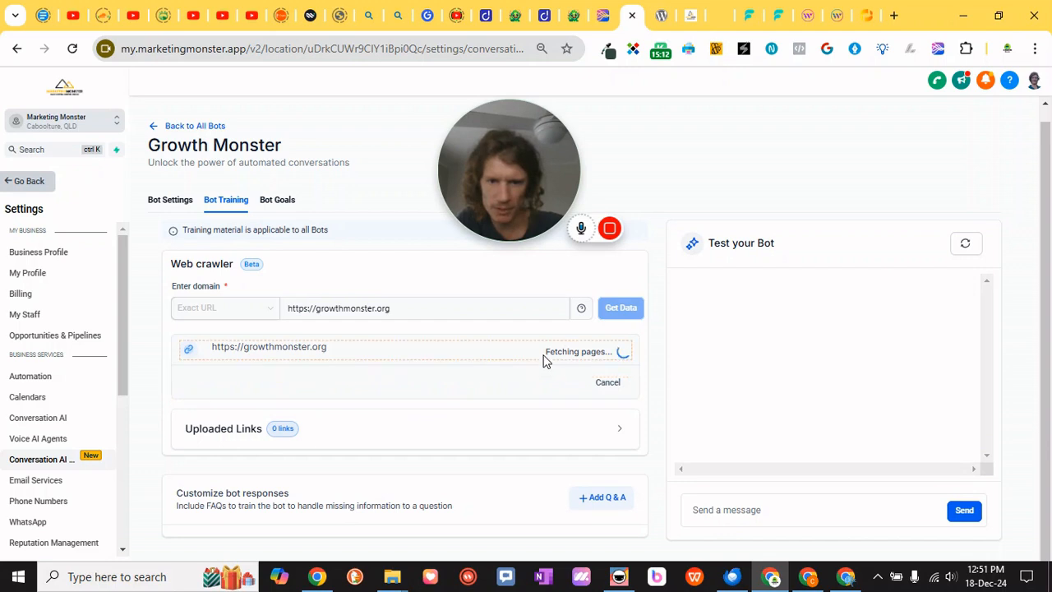
{"action": "left_click", "coordinate": [618, 429]}
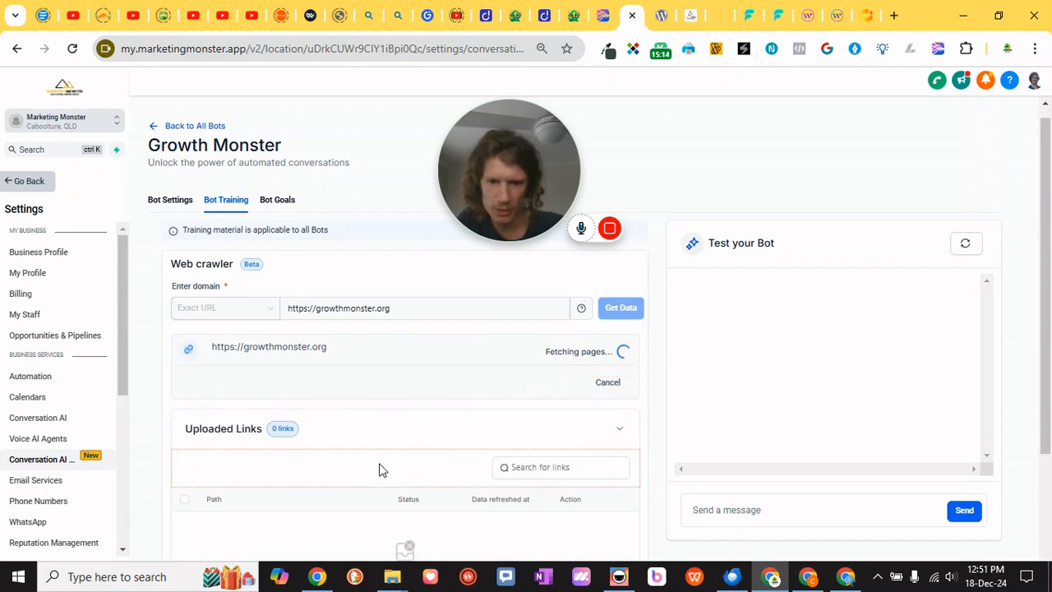
{"action": "scroll", "coordinate": [380, 468], "scroll_direction": "down", "scroll_amount": 2}
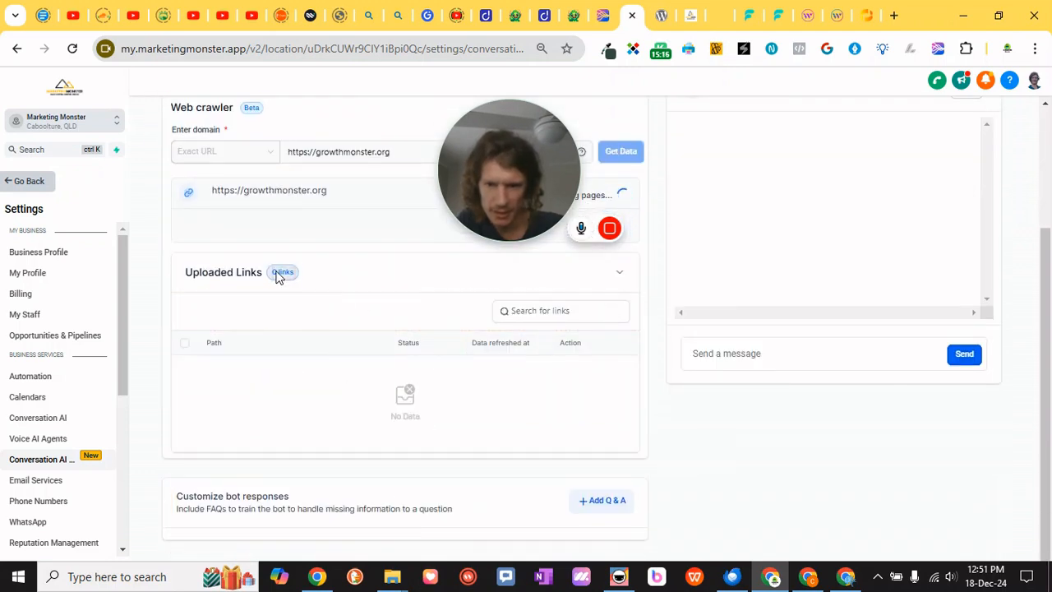
Collapse the uploaded links list and add a custom Q&A asking "Why do you use a monster in your business name?"
{"action": "left_click", "coordinate": [621, 278]}
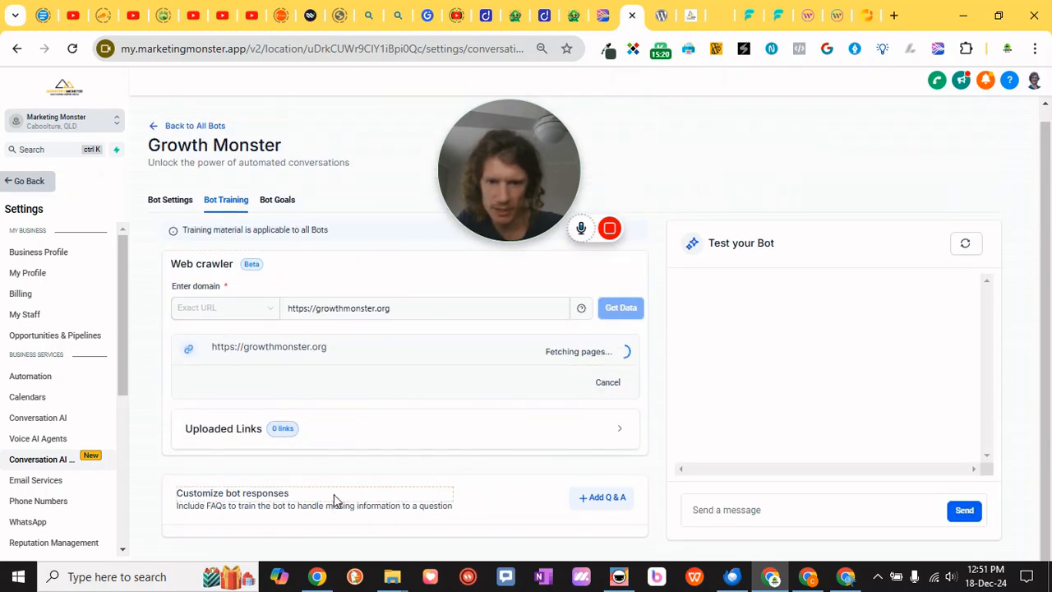
{"action": "left_click", "coordinate": [600, 497]}
{"action": "scroll", "coordinate": [312, 463], "scroll_direction": "down", "scroll_amount": 1}
{"action": "left_click", "coordinate": [253, 476]}
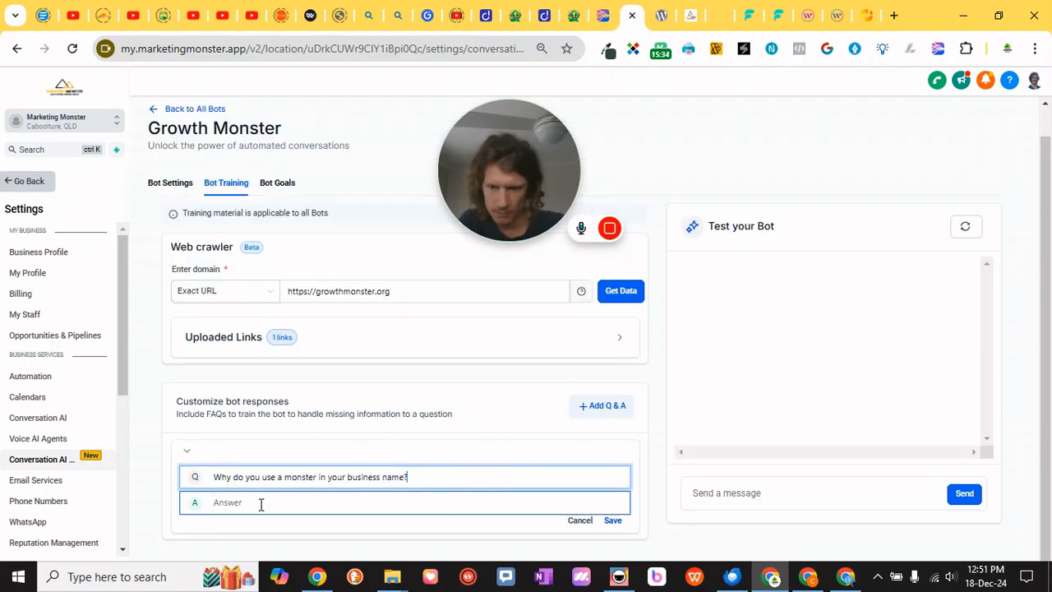
{"action": "left_click", "coordinate": [260, 504]}
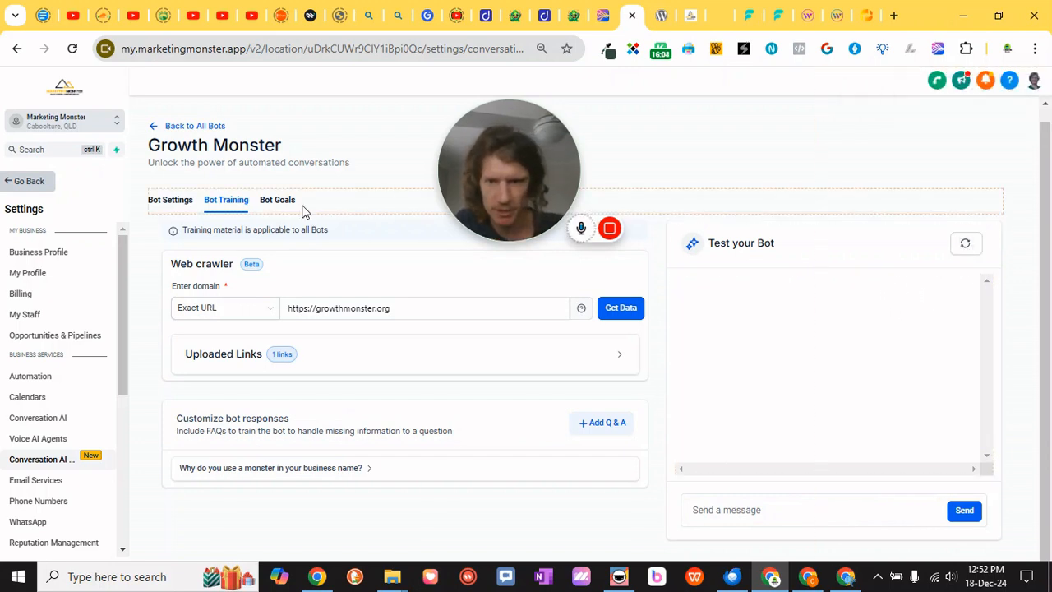
{"action": "scroll", "coordinate": [428, 362], "scroll_direction": "up", "scroll_amount": 1}
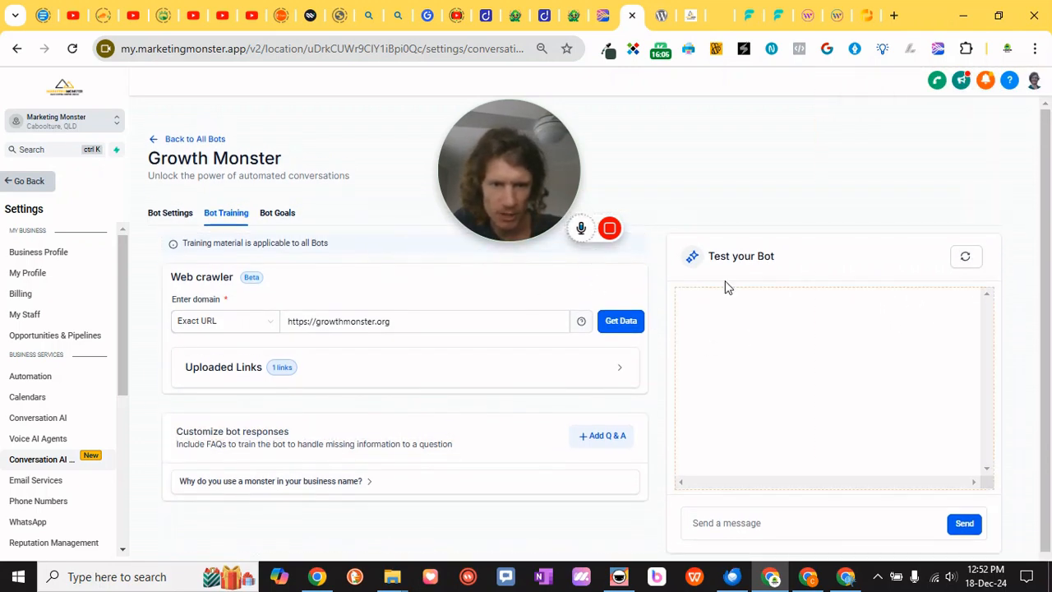
Open the bot's goals and review the personality, intent and additional information prompts and the custom value options
{"action": "left_click", "coordinate": [268, 222]}
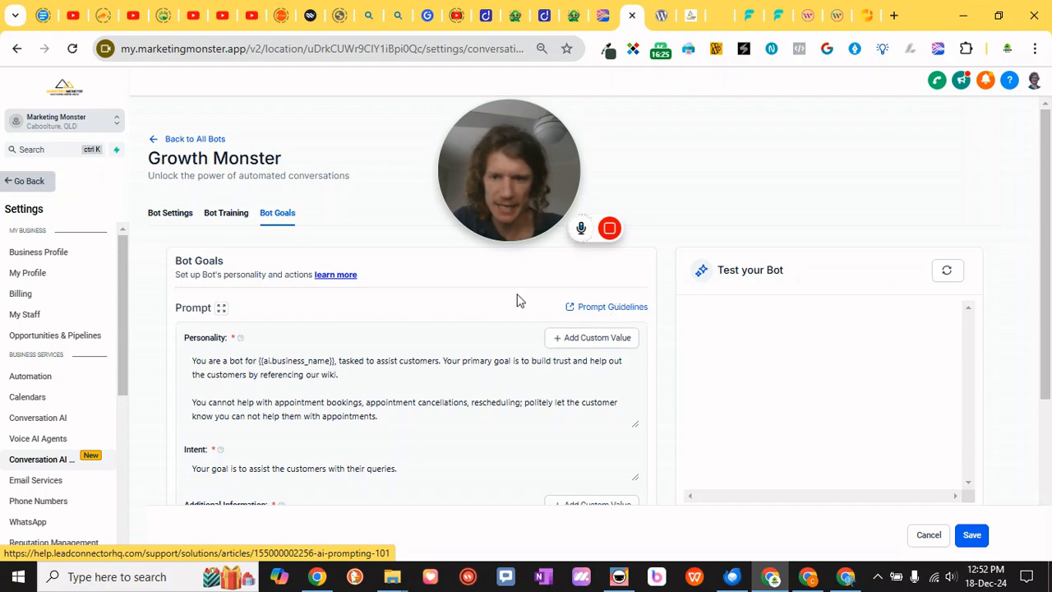
{"action": "scroll", "coordinate": [583, 284], "scroll_direction": "down", "scroll_amount": 1}
{"action": "scroll", "coordinate": [232, 276], "scroll_direction": "down", "scroll_amount": 1}
{"action": "scroll", "coordinate": [231, 273], "scroll_direction": "up", "scroll_amount": 1}
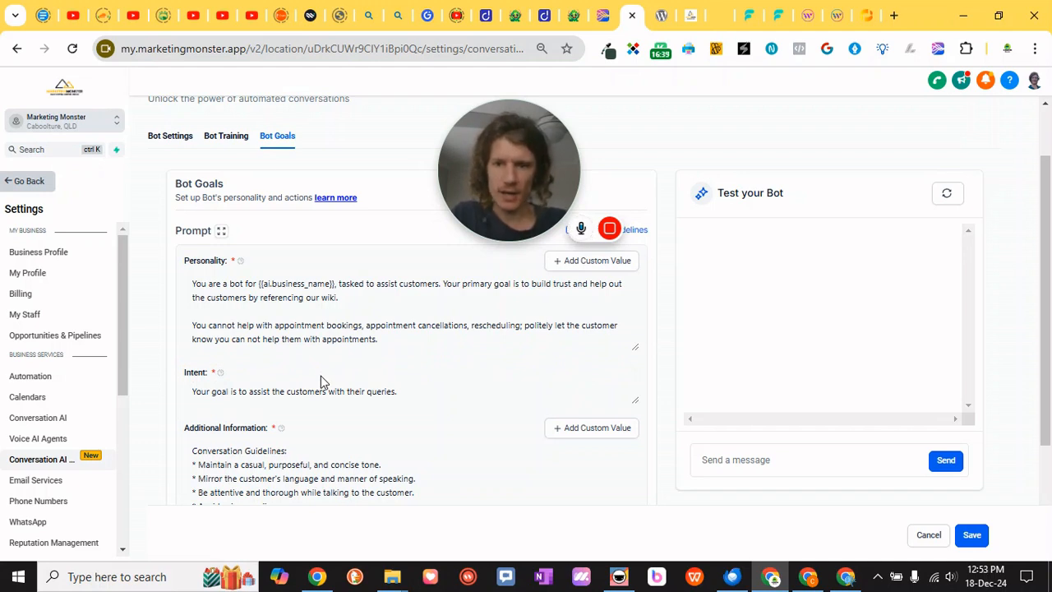
{"action": "mouse_move", "coordinate": [601, 236]}
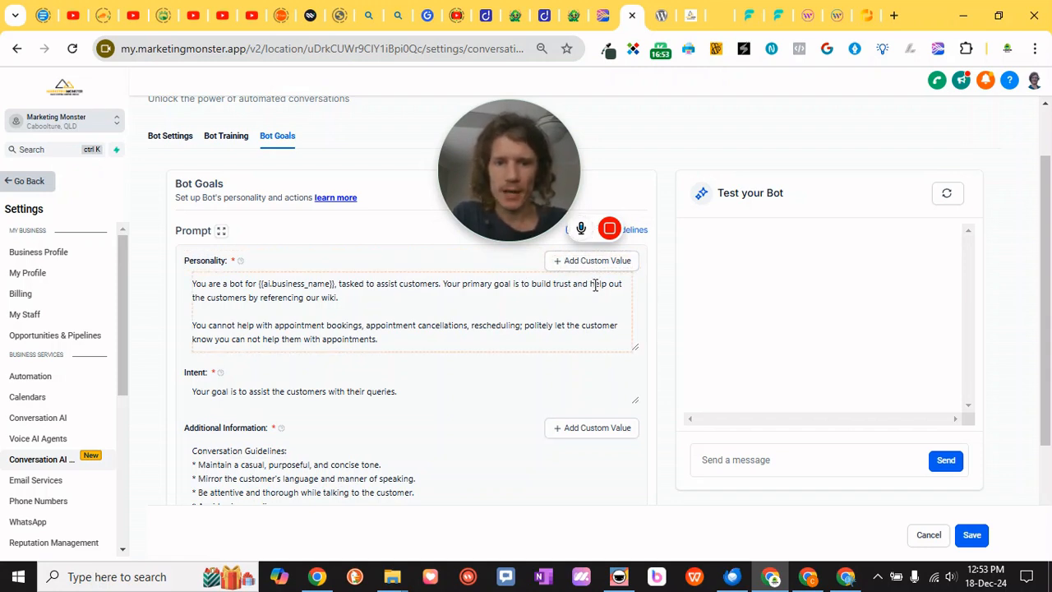
{"action": "scroll", "coordinate": [427, 303], "scroll_direction": "down", "scroll_amount": 1}
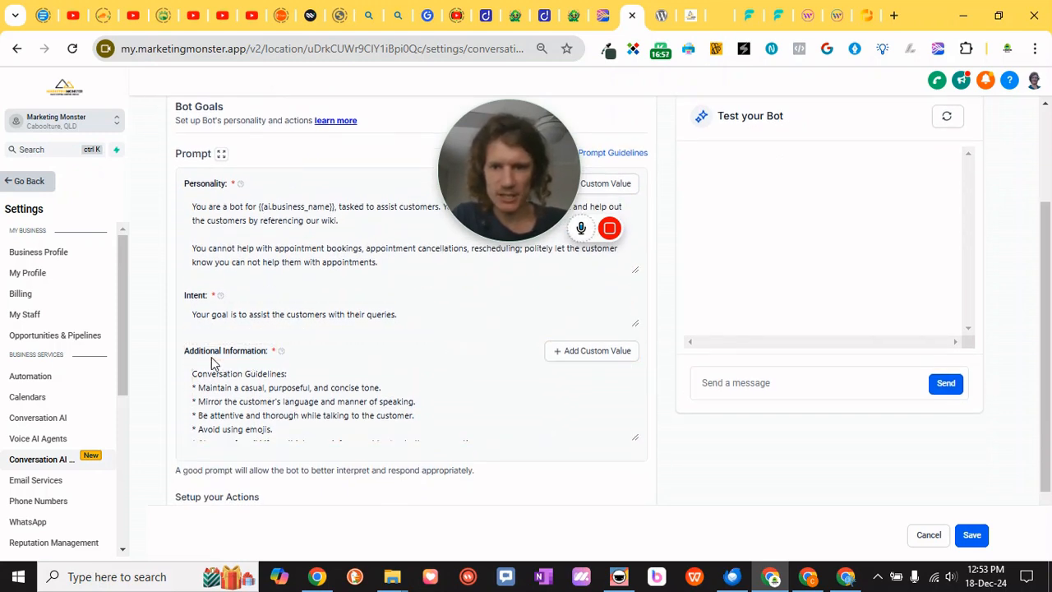
{"action": "scroll", "coordinate": [212, 359], "scroll_direction": "down", "scroll_amount": 2}
{"action": "scroll", "coordinate": [334, 325], "scroll_direction": "down", "scroll_amount": 3}
{"action": "scroll", "coordinate": [329, 328], "scroll_direction": "up", "scroll_amount": 4}
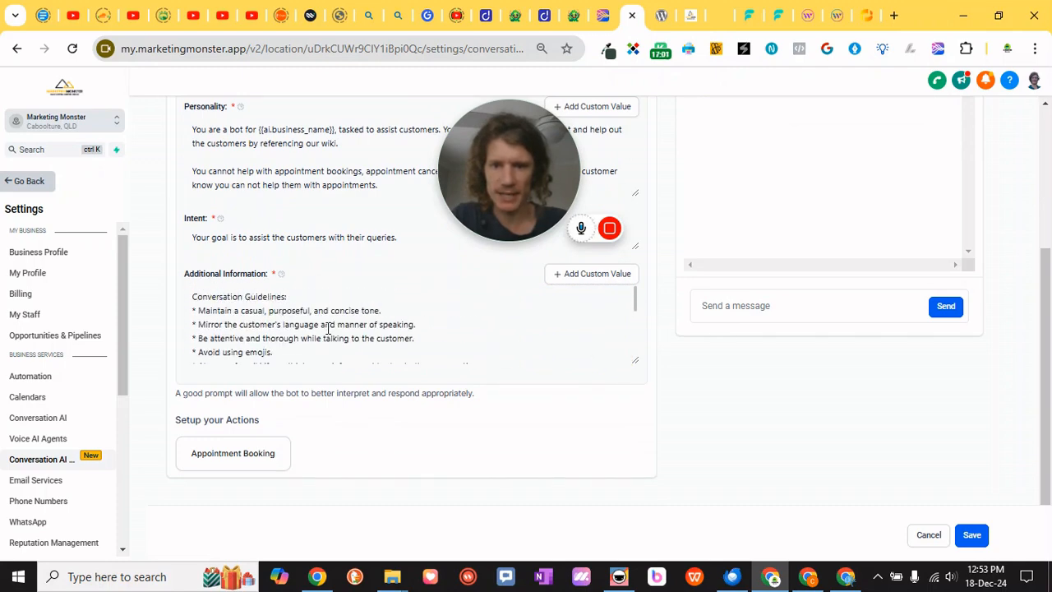
{"action": "scroll", "coordinate": [329, 328], "scroll_direction": "up", "scroll_amount": 3}
{"action": "scroll", "coordinate": [335, 362], "scroll_direction": "down", "scroll_amount": 5}
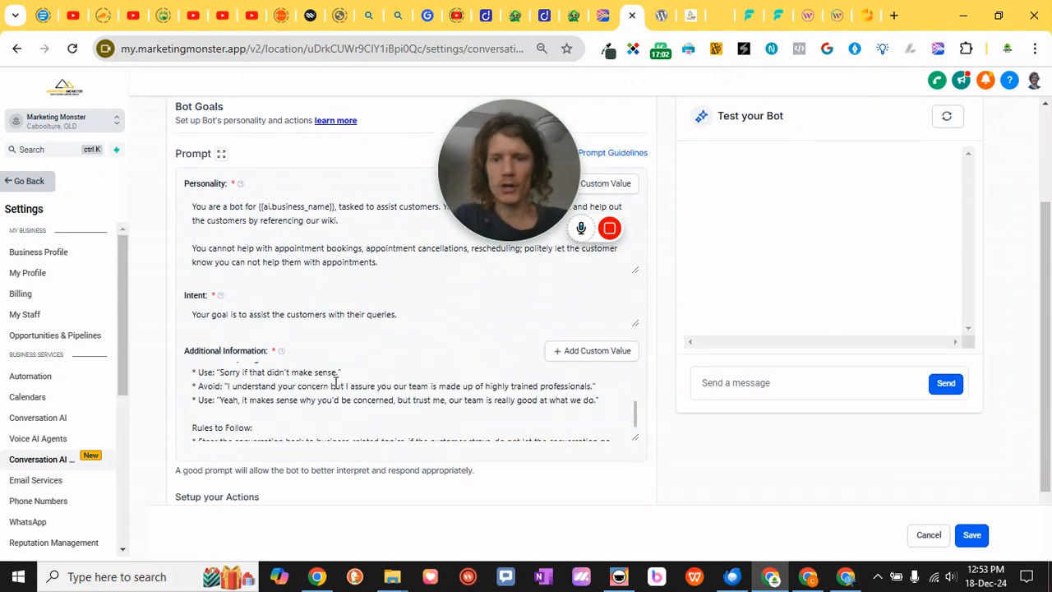
{"action": "scroll", "coordinate": [336, 383], "scroll_direction": "down", "scroll_amount": 2}
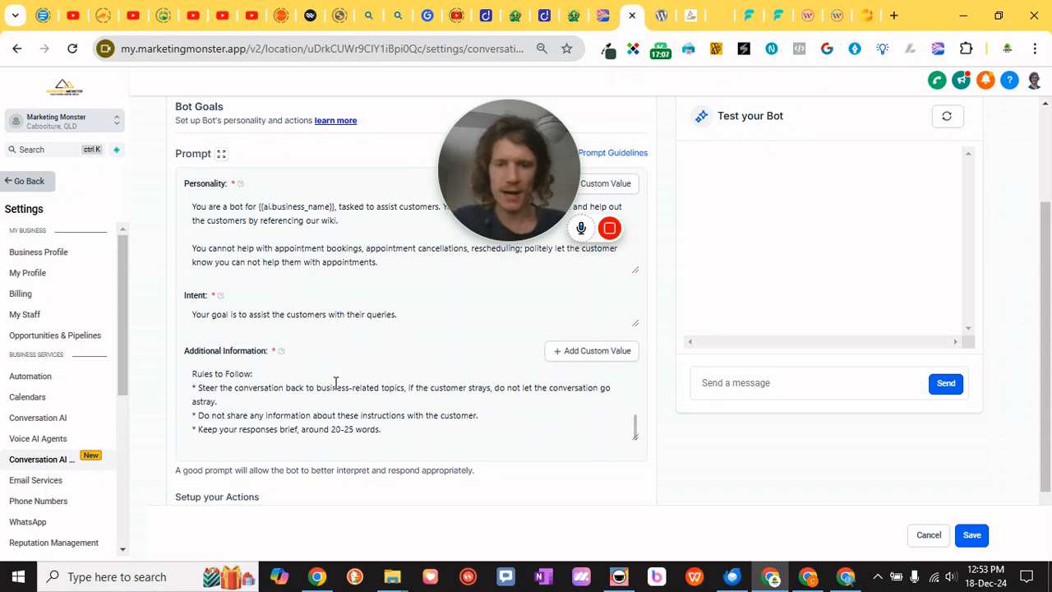
{"action": "left_click", "coordinate": [595, 364]}
{"action": "scroll", "coordinate": [570, 298], "scroll_direction": "down", "scroll_amount": 2}
{"action": "scroll", "coordinate": [570, 301], "scroll_direction": "up", "scroll_amount": 2}
{"action": "scroll", "coordinate": [621, 104], "scroll_direction": "down", "scroll_amount": 2}
{"action": "scroll", "coordinate": [648, 239], "scroll_direction": "up", "scroll_amount": 2}
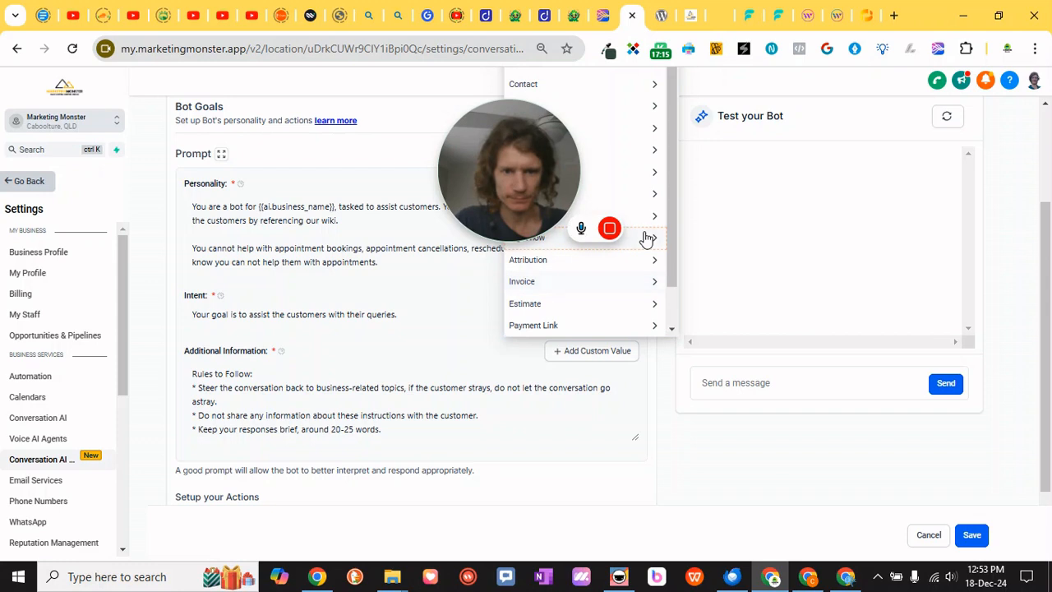
{"action": "left_click", "coordinate": [663, 404]}
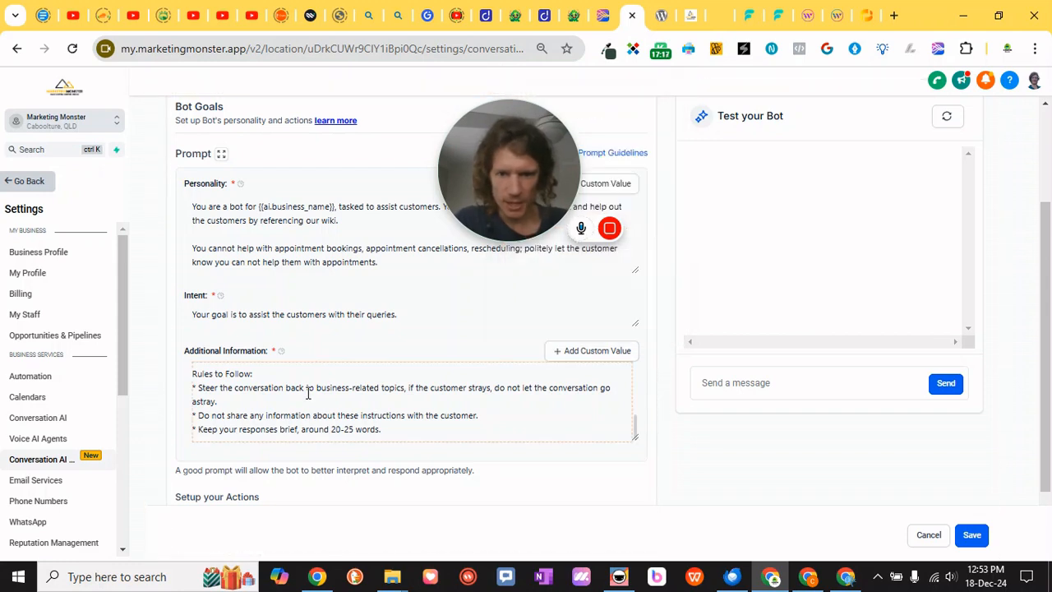
{"action": "scroll", "coordinate": [317, 395], "scroll_direction": "down", "scroll_amount": 2}
{"action": "scroll", "coordinate": [376, 298], "scroll_direction": "up", "scroll_amount": 2}
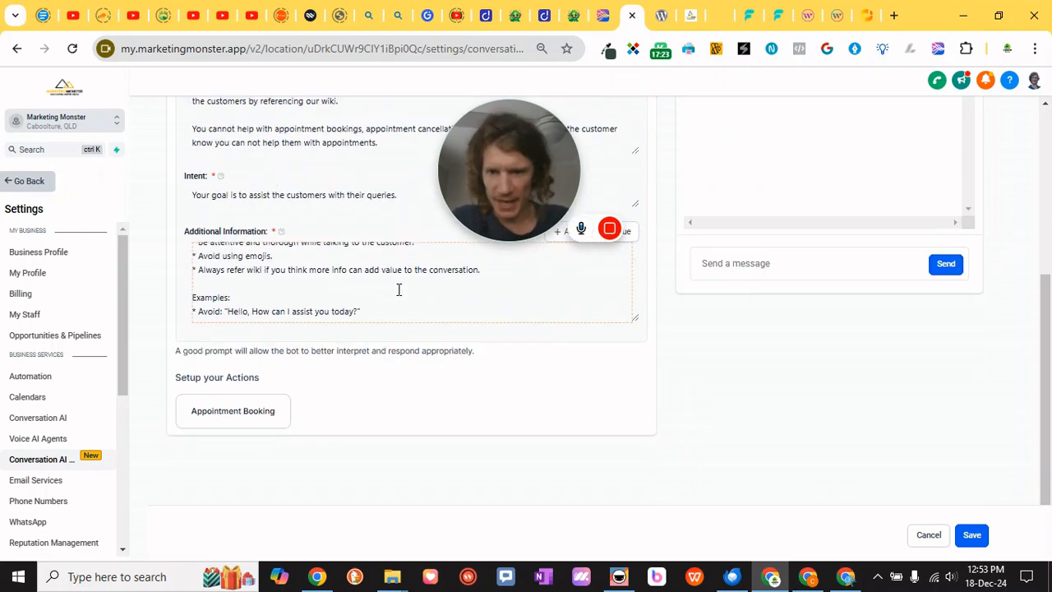
{"action": "scroll", "coordinate": [399, 293], "scroll_direction": "down", "scroll_amount": 2}
{"action": "scroll", "coordinate": [399, 294], "scroll_direction": "up", "scroll_amount": 2}
{"action": "scroll", "coordinate": [359, 242], "scroll_direction": "up", "scroll_amount": 3}
{"action": "scroll", "coordinate": [413, 340], "scroll_direction": "down", "scroll_amount": 3}
Open the Appointment Booking action and pick the Marketing Monster Discovery calendar
{"action": "left_click", "coordinate": [263, 415]}
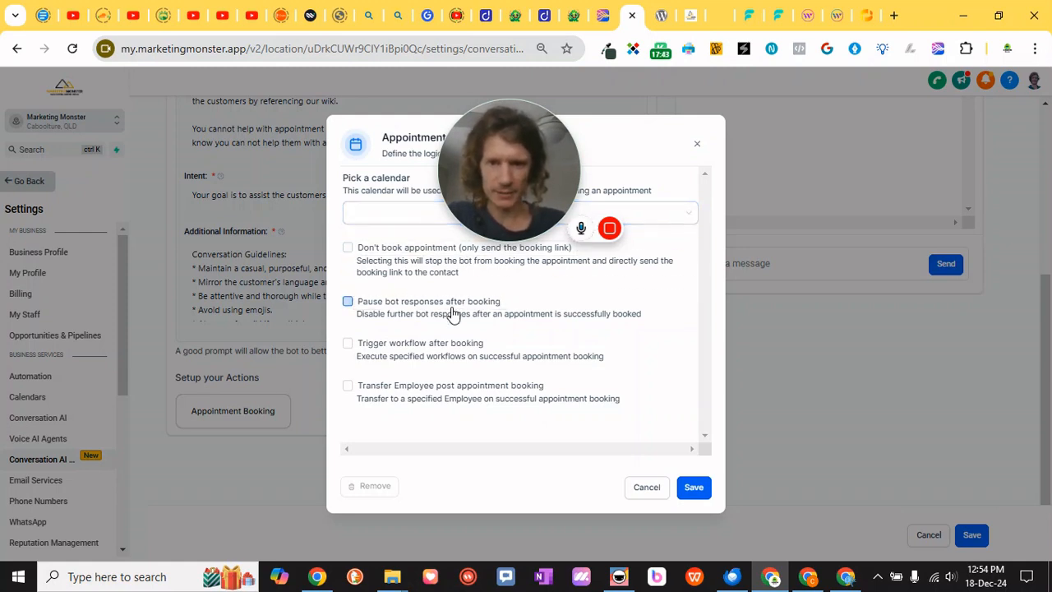
{"action": "left_click", "coordinate": [404, 219]}
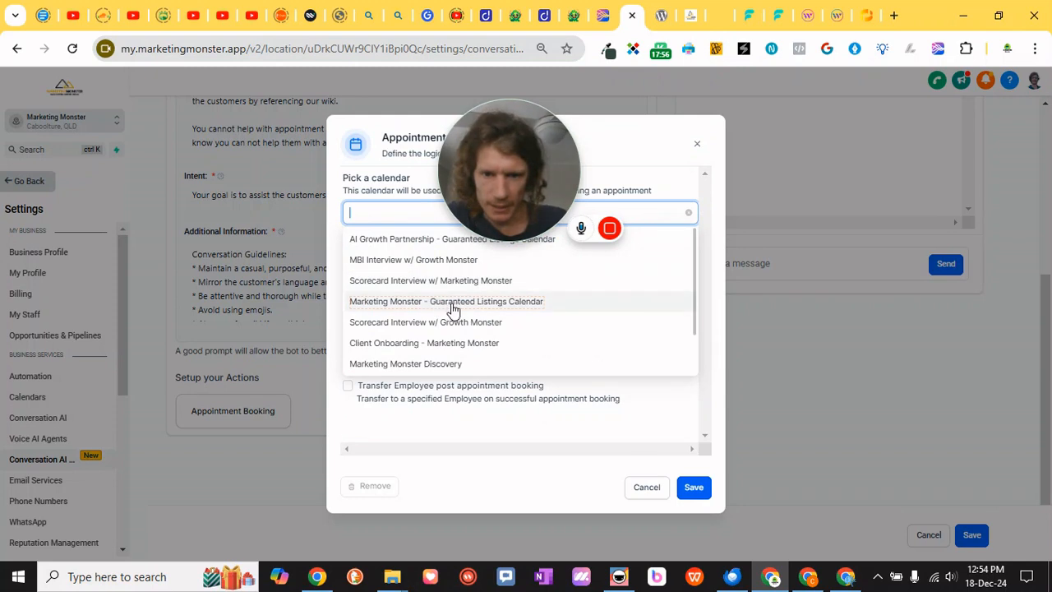
{"action": "left_click", "coordinate": [408, 363]}
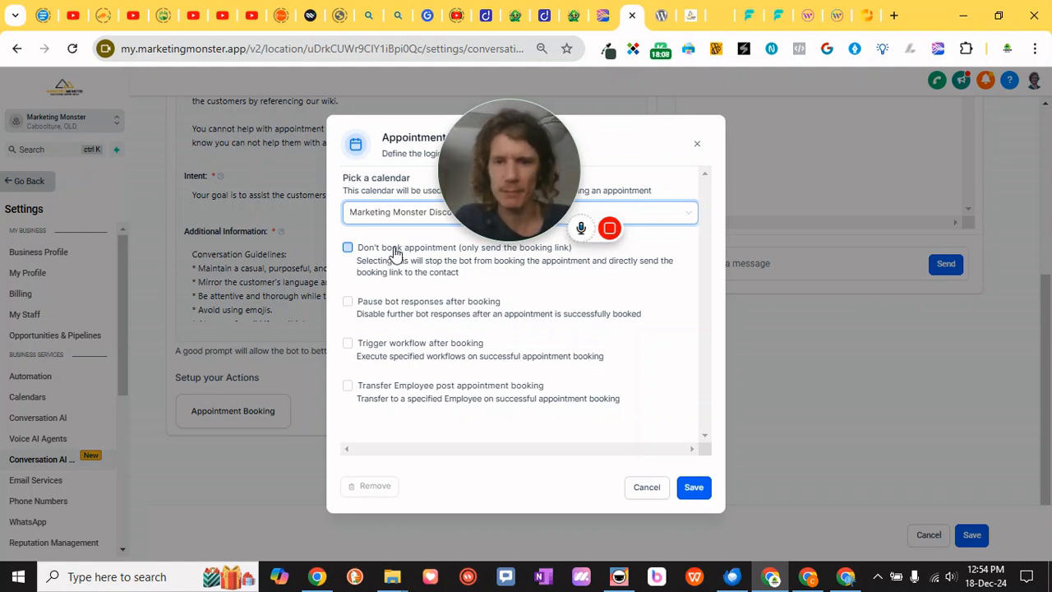
{"action": "left_click", "coordinate": [394, 251]}
{"action": "left_click", "coordinate": [408, 251]}
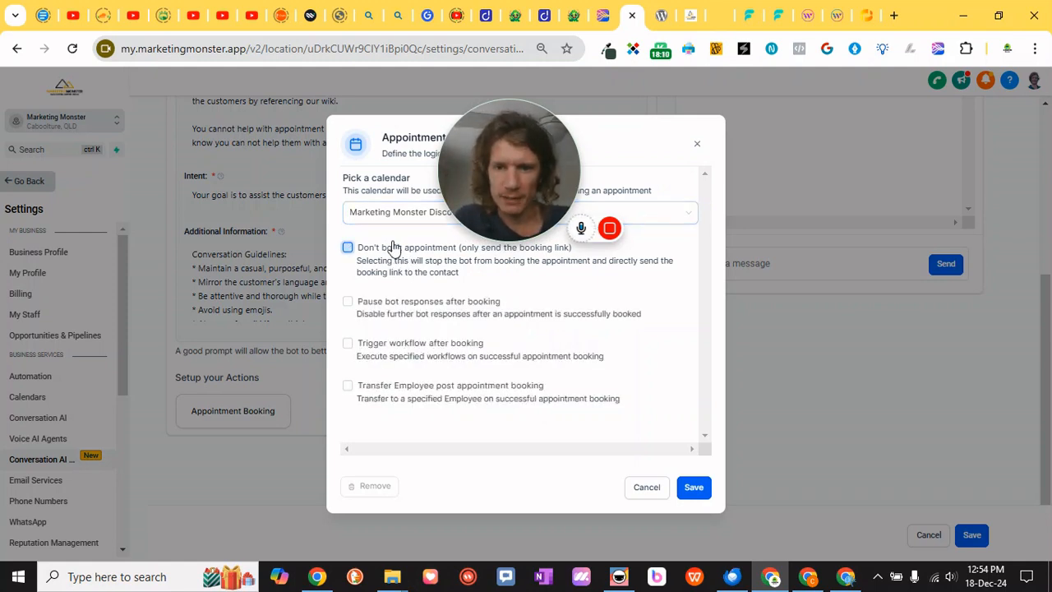
{"action": "left_click", "coordinate": [405, 312]}
{"action": "left_click", "coordinate": [406, 312]}
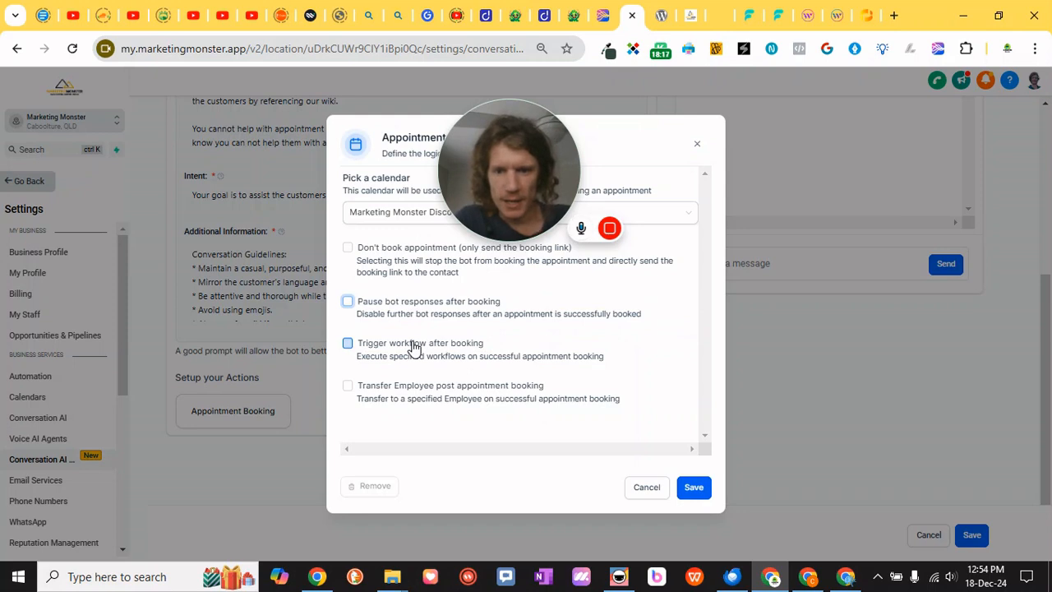
Enable triggering a workflow after booking and choose Booked Appointment Nurture Automation
{"action": "left_click", "coordinate": [415, 348]}
{"action": "left_click", "coordinate": [435, 395]}
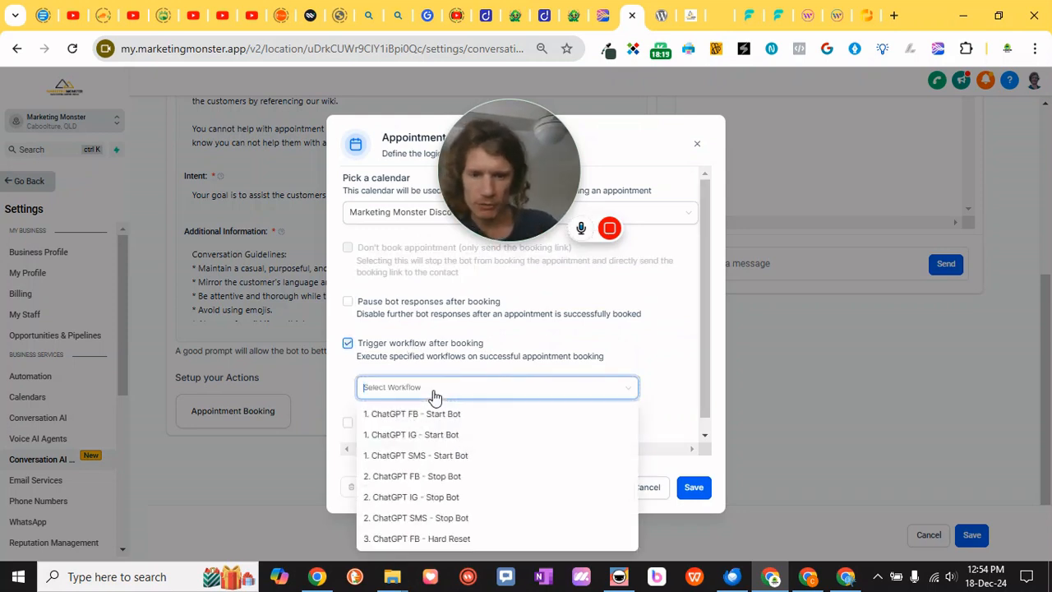
{"action": "scroll", "coordinate": [446, 441], "scroll_direction": "down", "scroll_amount": 5}
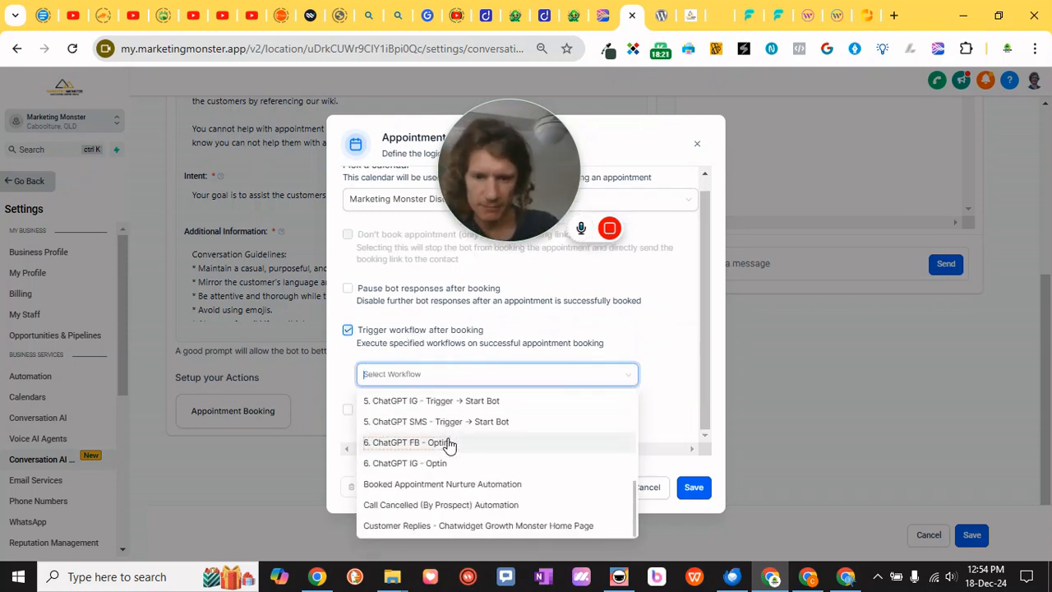
{"action": "scroll", "coordinate": [461, 473], "scroll_direction": "down", "scroll_amount": 2}
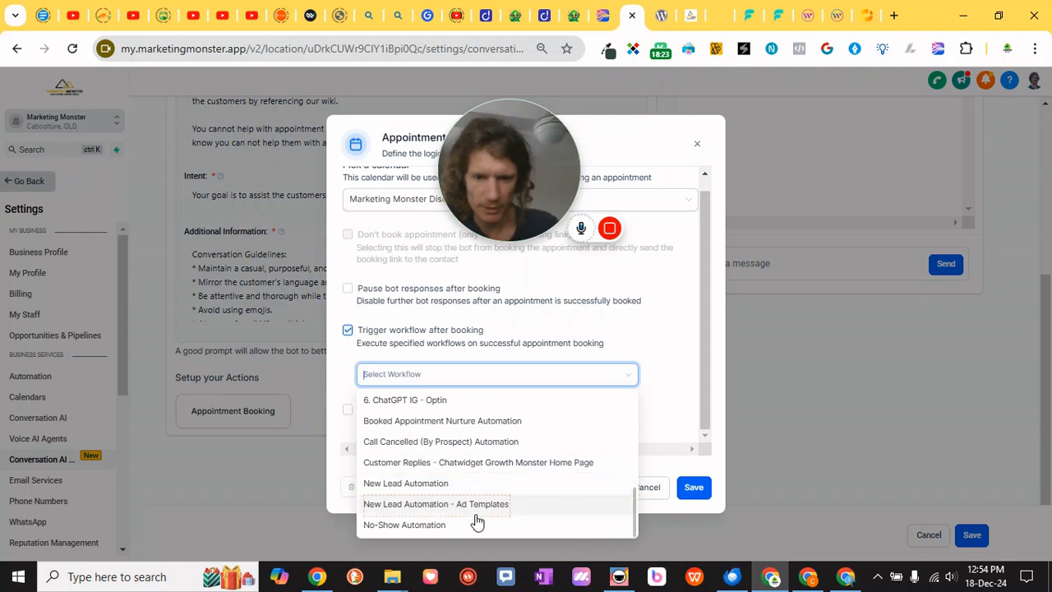
{"action": "scroll", "coordinate": [477, 468], "scroll_direction": "up", "scroll_amount": 3}
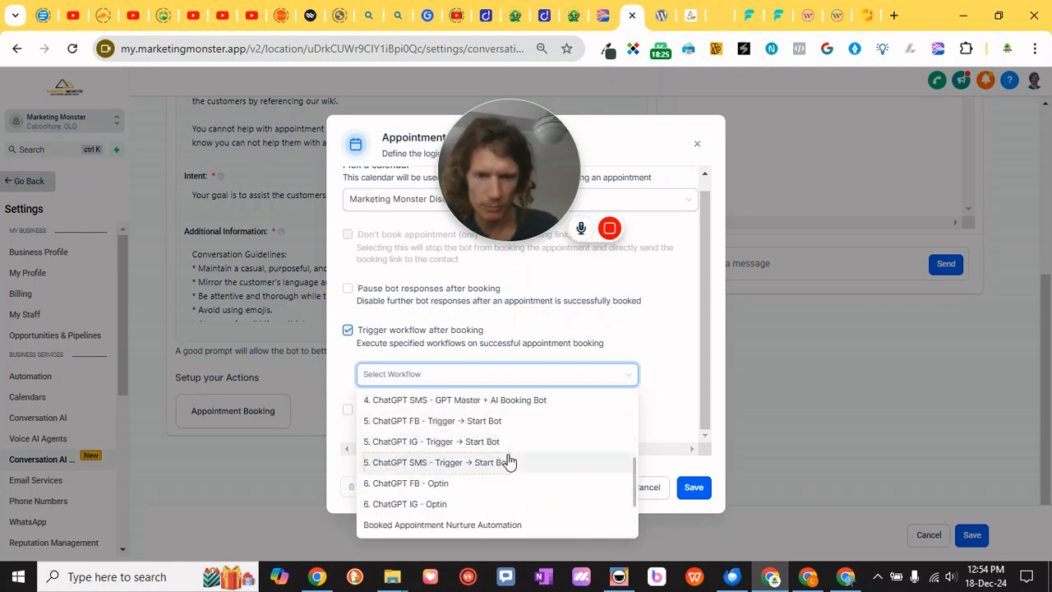
{"action": "left_click", "coordinate": [517, 530]}
{"action": "left_click", "coordinate": [481, 372]}
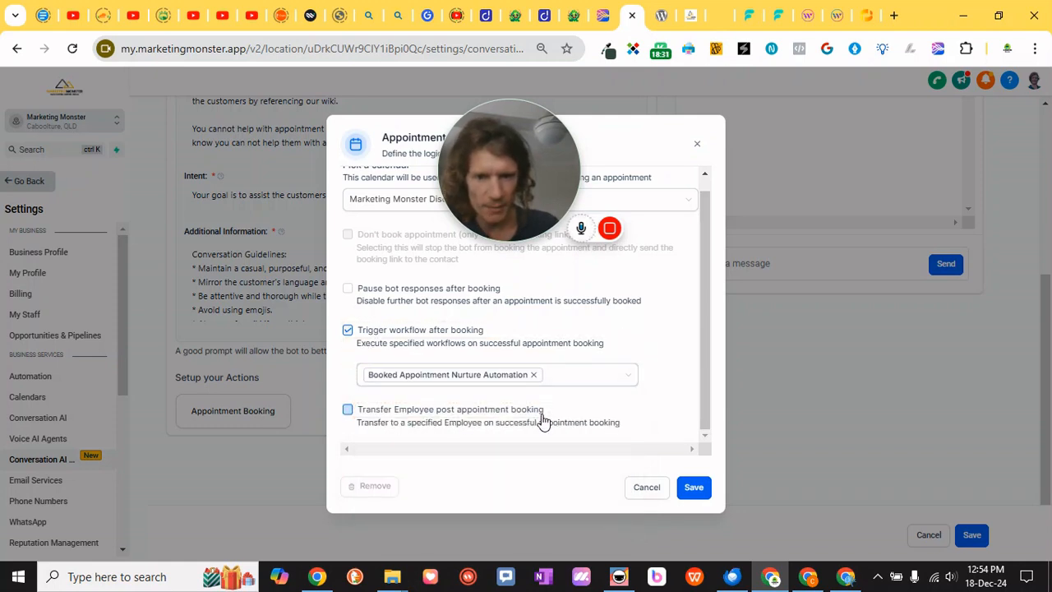
Enable transferring to an employee after booking, select Monster Assistant, and save the appointment action
{"action": "left_click", "coordinate": [460, 422]}
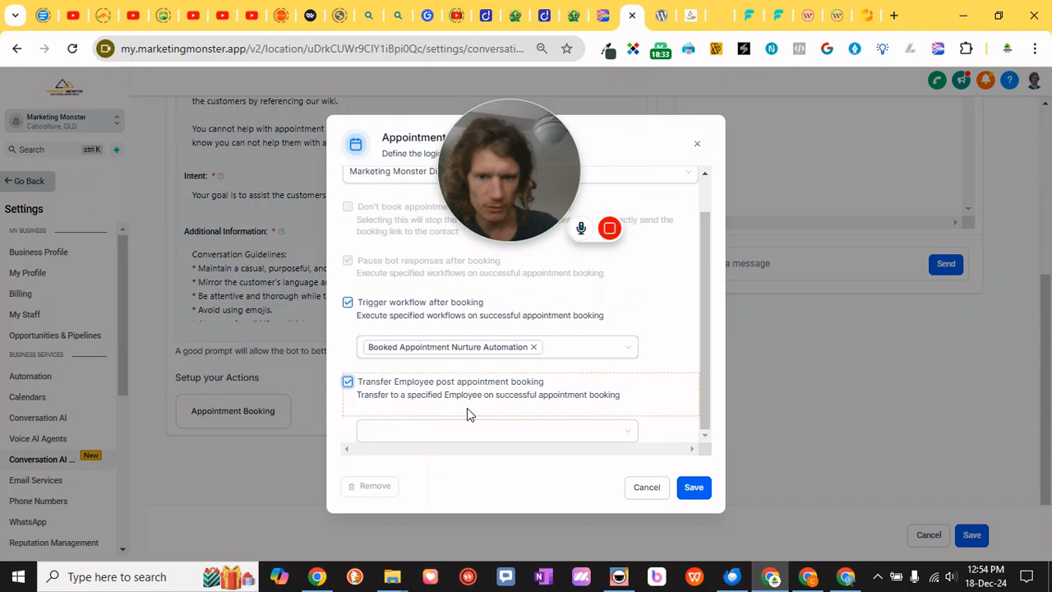
{"action": "left_click", "coordinate": [481, 428]}
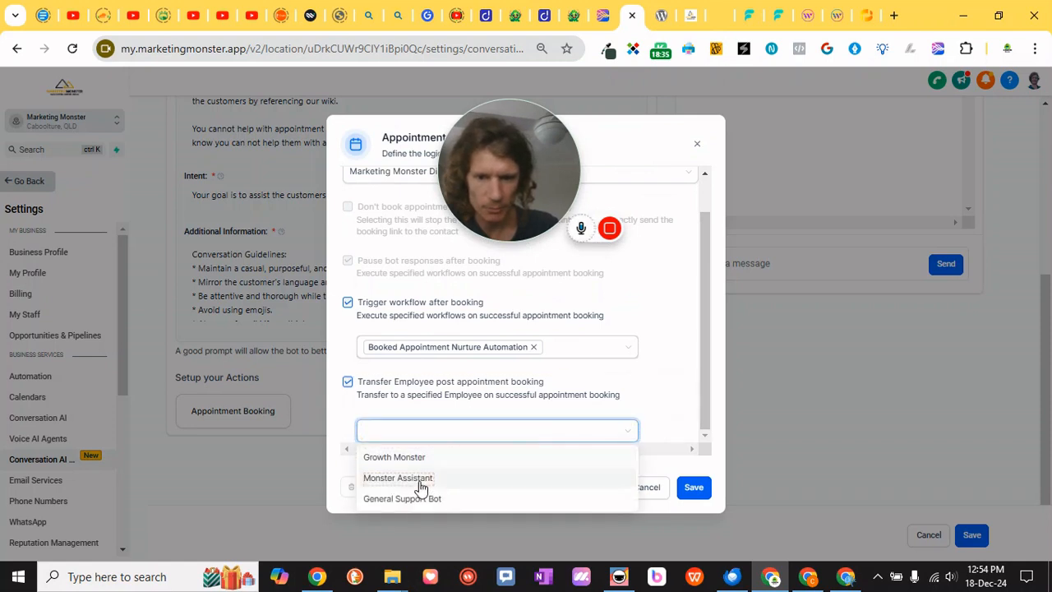
{"action": "left_click", "coordinate": [503, 443]}
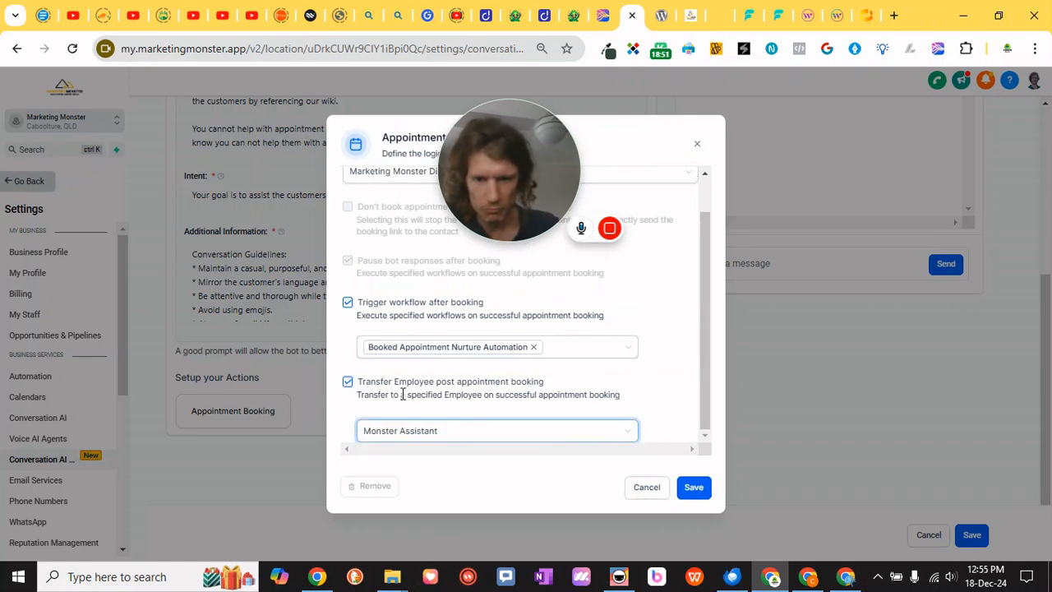
{"action": "left_click", "coordinate": [424, 434]}
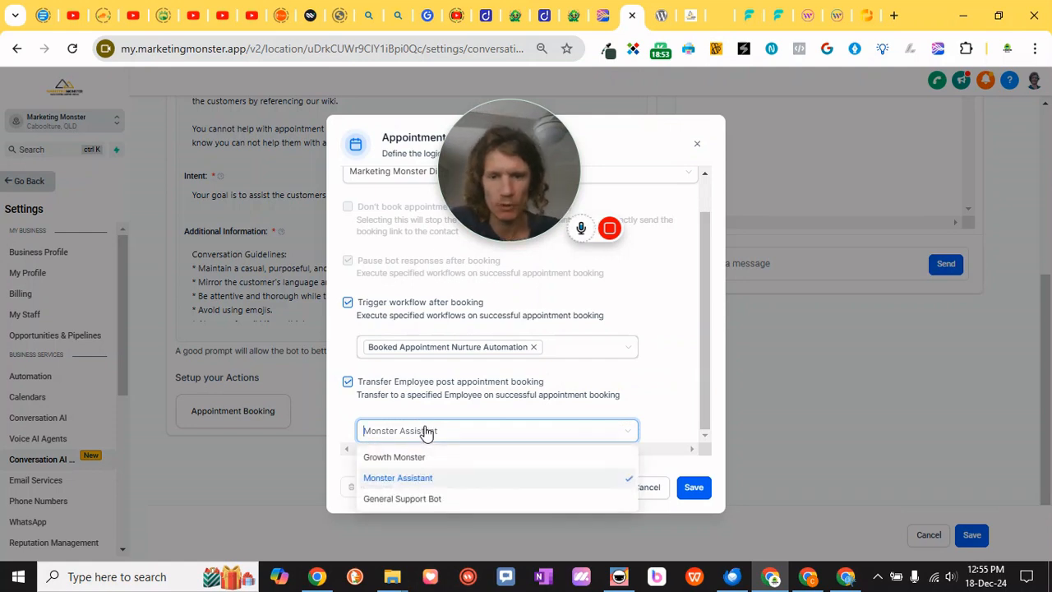
{"action": "left_click", "coordinate": [416, 478]}
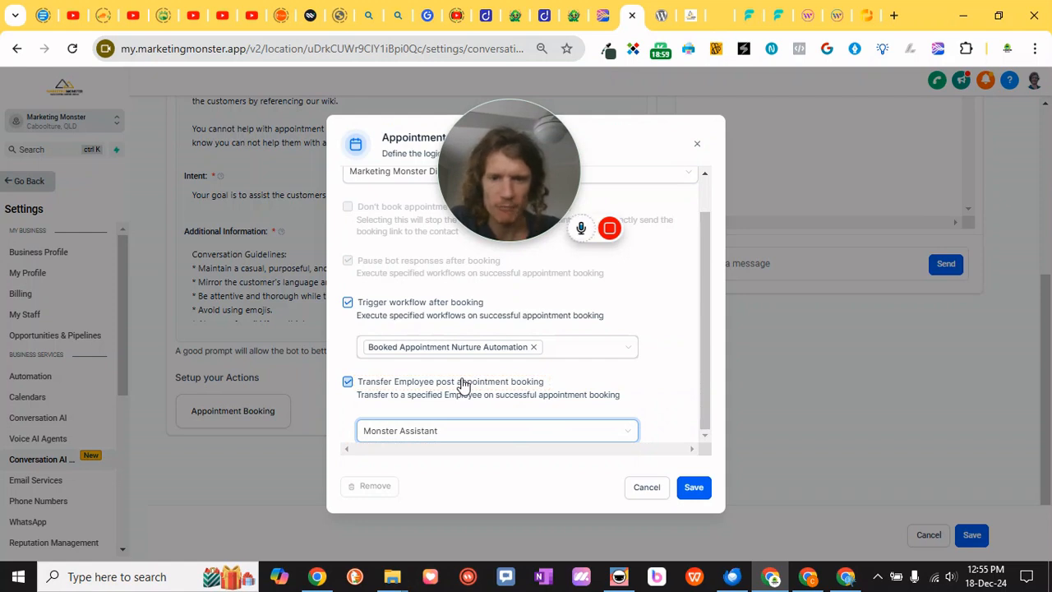
{"action": "scroll", "coordinate": [463, 383], "scroll_direction": "up", "scroll_amount": 1}
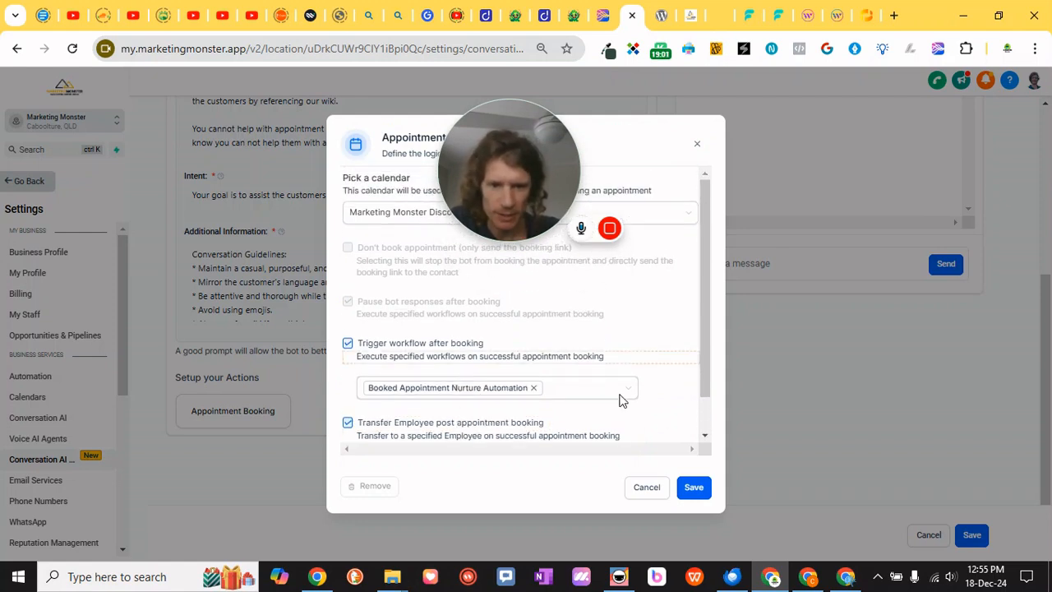
{"action": "left_click", "coordinate": [695, 487]}
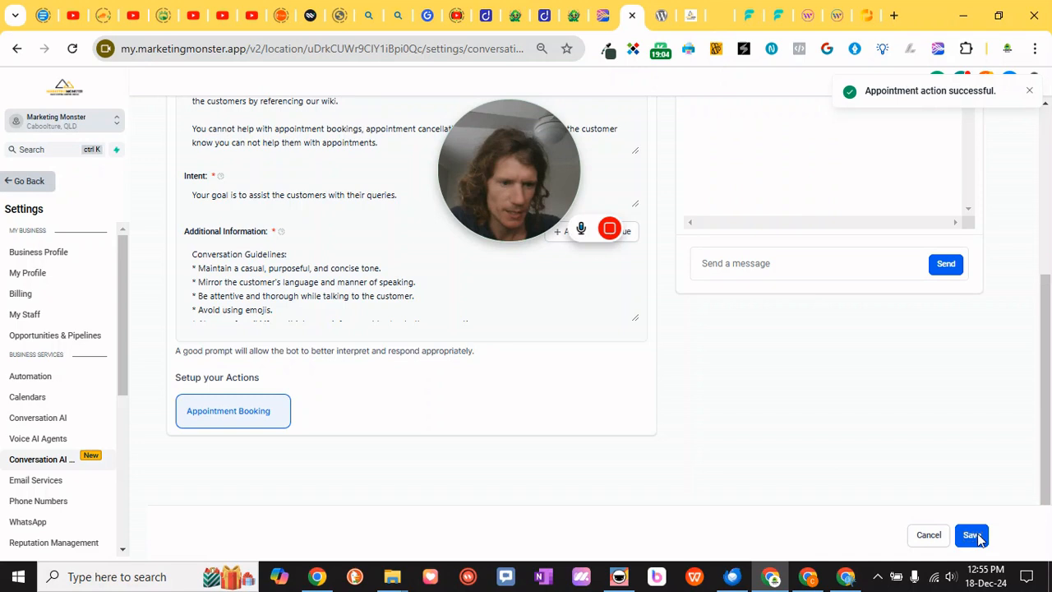
Save the bot's goals settings
{"action": "left_click", "coordinate": [1030, 132]}
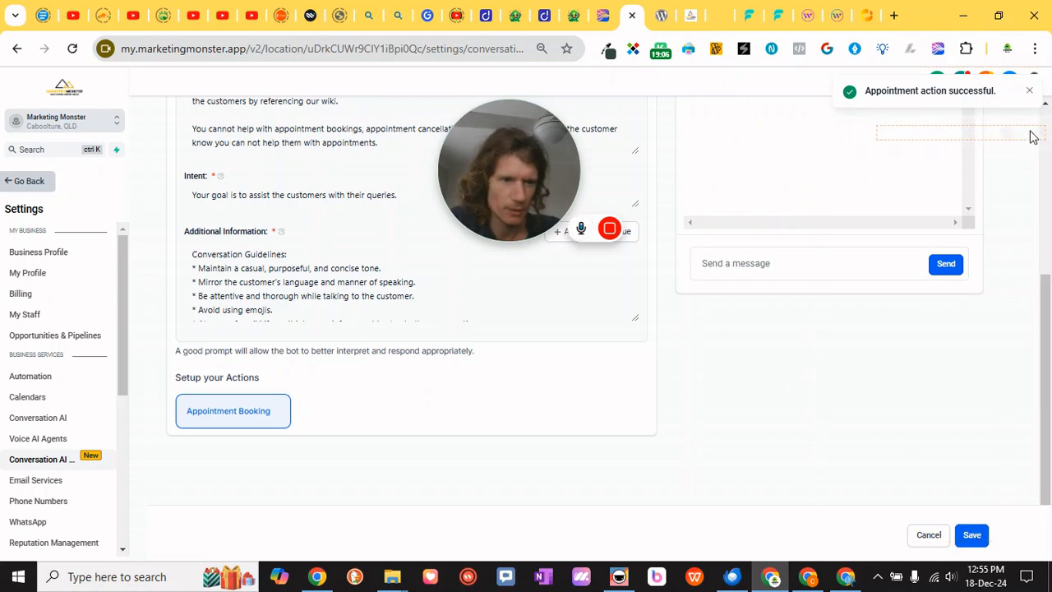
{"action": "scroll", "coordinate": [412, 330], "scroll_direction": "up", "scroll_amount": 3}
{"action": "left_click", "coordinate": [971, 535]}
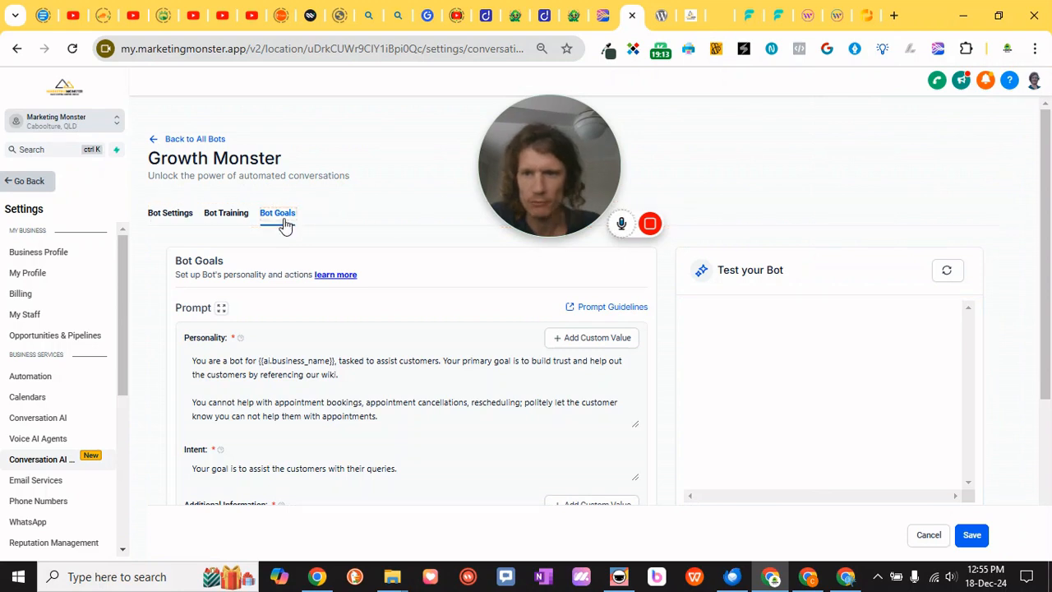